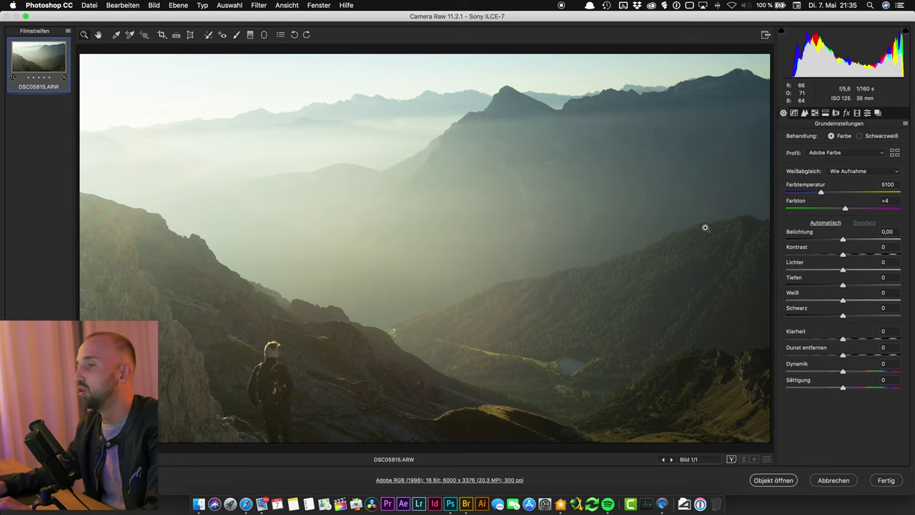
Step: Expand the crop to the full 6000 x 4000 frame and commit it
click(162, 35)
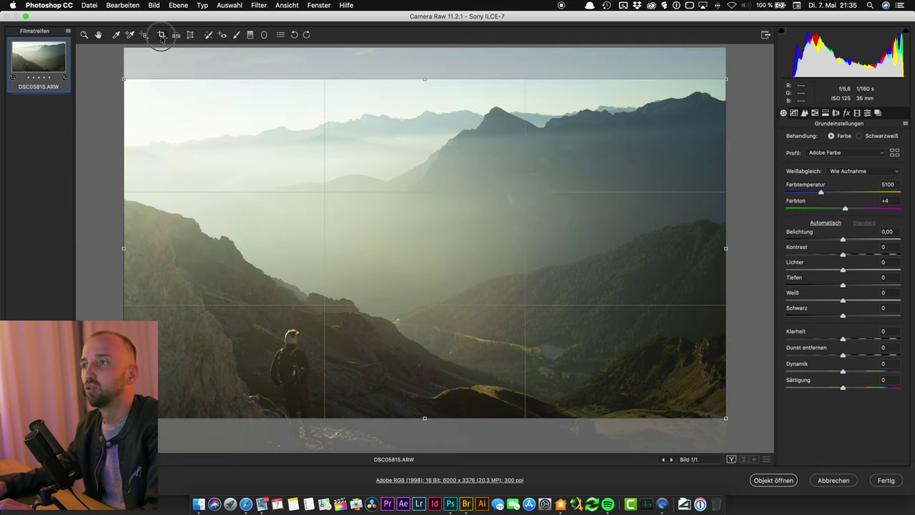
drag(425, 78, 425, 48)
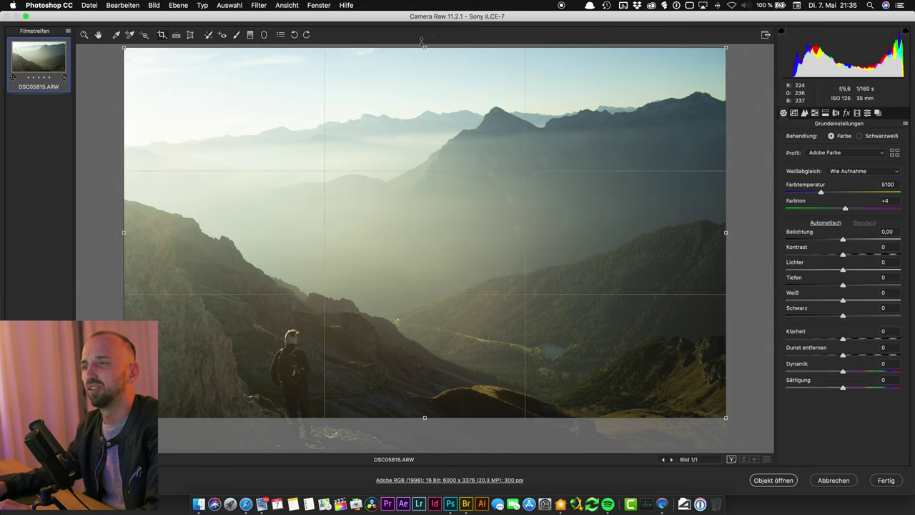
drag(423, 418, 426, 452)
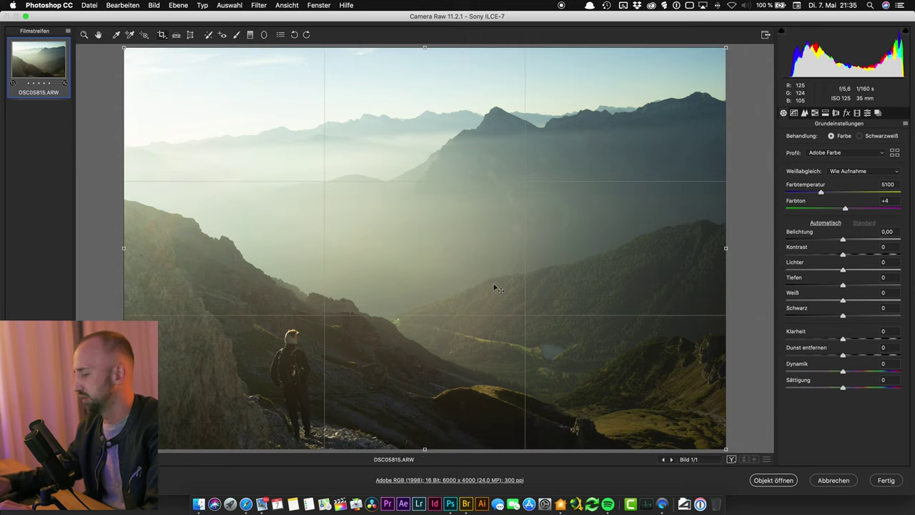
key(Return)
Step: Zoom in and out to inspect the hiker up close
mouse_move(292, 356)
mouse_down()
mouse_move(384, 336)
mouse_move(317, 331)
mouse_move(460, 351)
mouse_up()
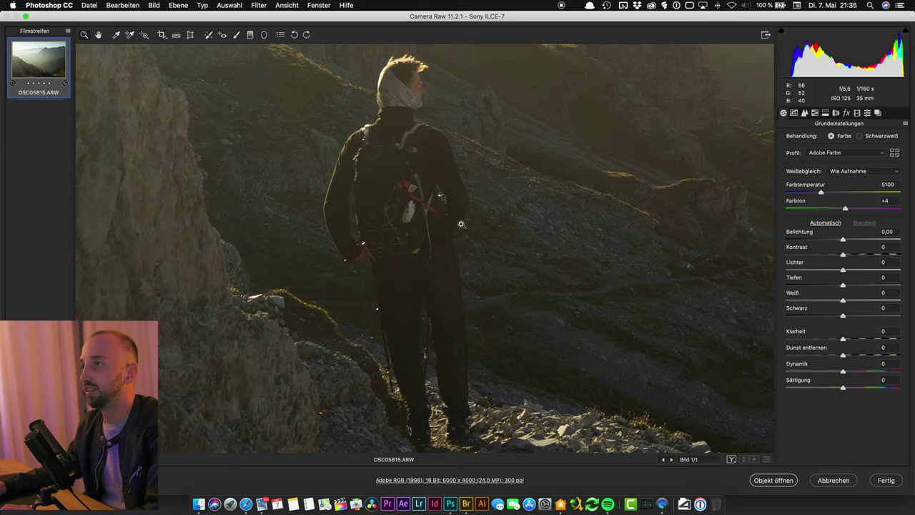
mouse_move(404, 100)
mouse_down()
mouse_move(429, 104)
mouse_move(343, 113)
mouse_move(393, 149)
mouse_move(334, 149)
mouse_up()
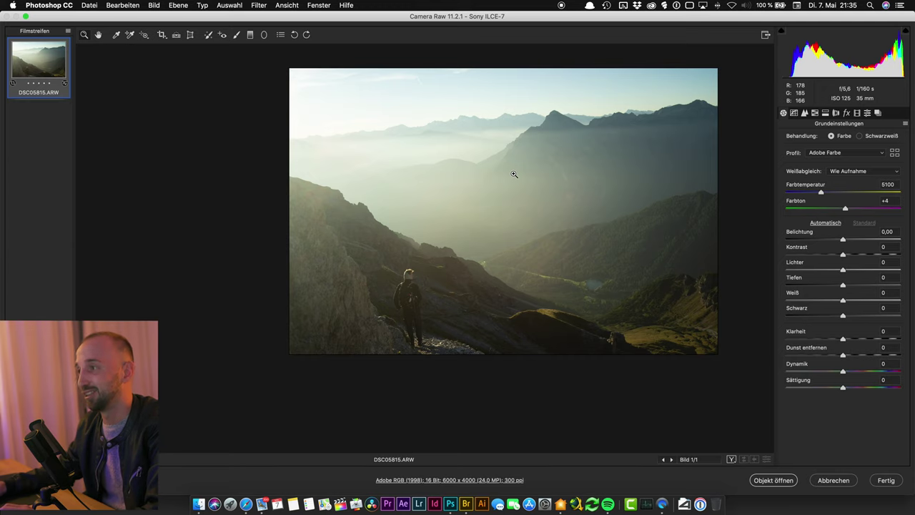
mouse_move(466, 188)
mouse_down()
mouse_move(490, 183)
mouse_move(485, 180)
mouse_up()
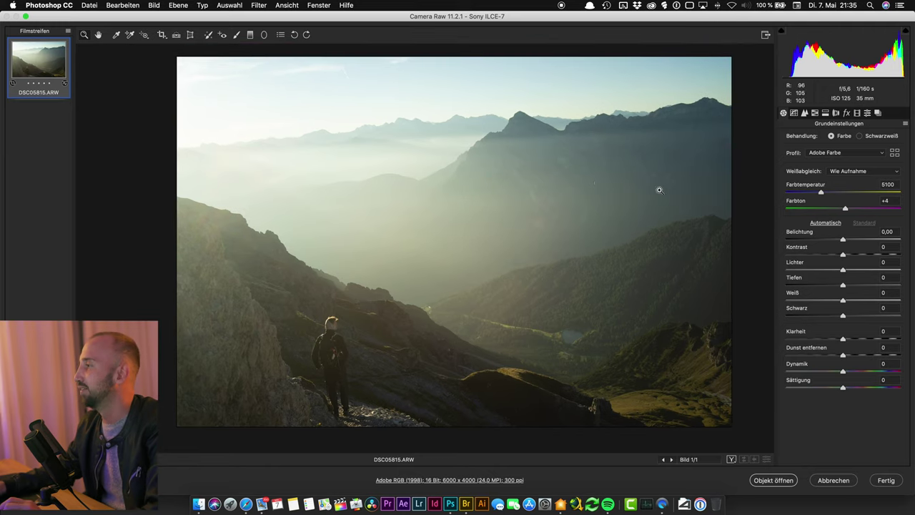
Step: Set temperature to 5650, contrast +51, highlights -83 and shadows +18
drag(843, 255, 874, 256)
drag(821, 193, 834, 193)
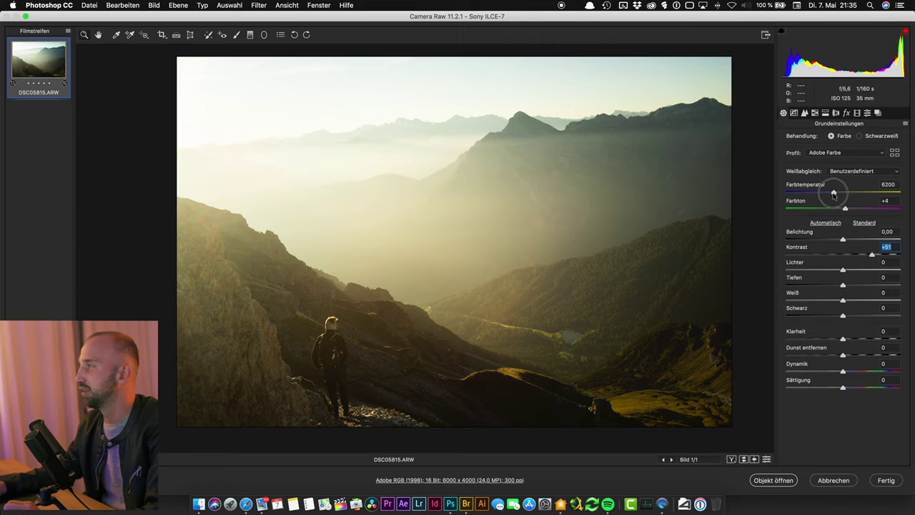
drag(831, 194, 828, 193)
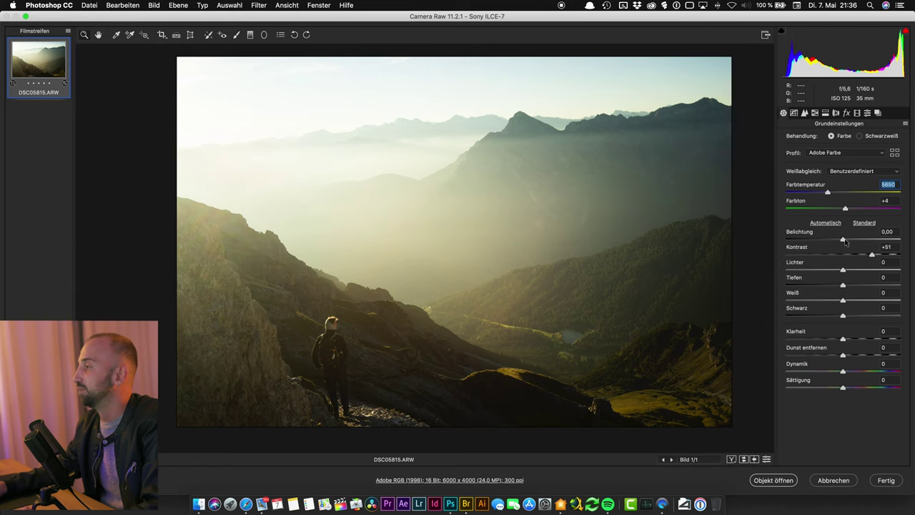
drag(844, 270, 795, 269)
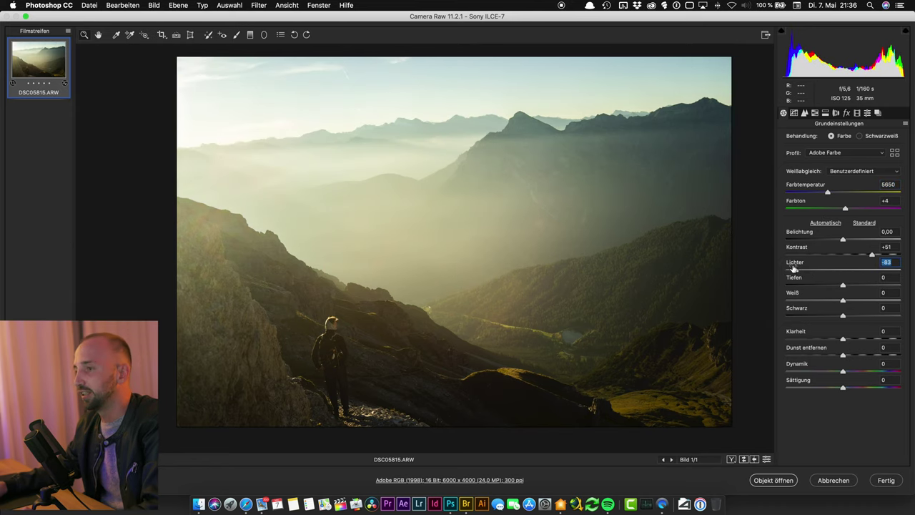
drag(843, 286, 855, 286)
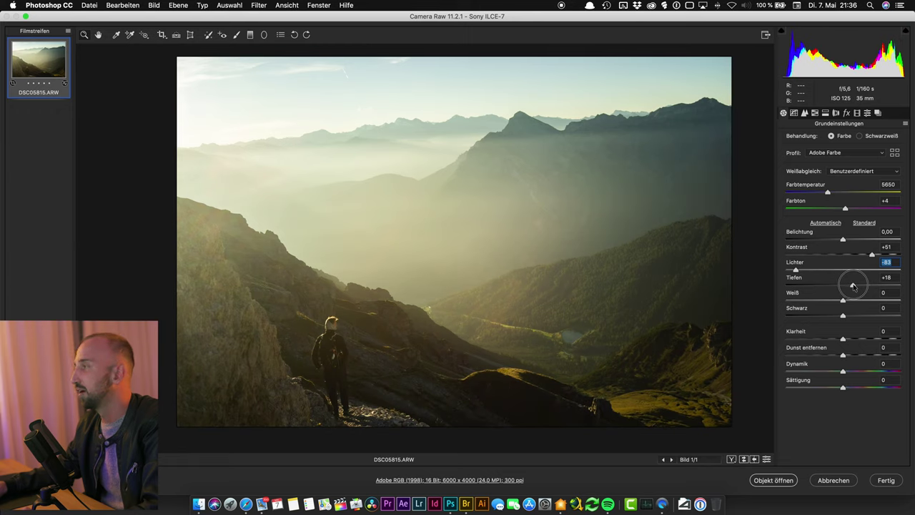
Step: At 100% zoom, set luminance noise reduction 18, sharpening amount 63, radius 1.6, then refit the view
click(805, 114)
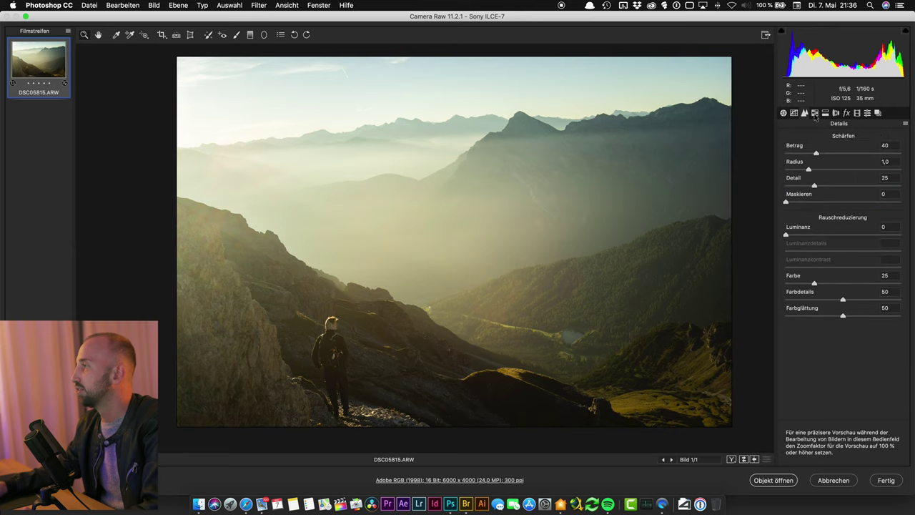
click(804, 114)
drag(342, 322, 432, 300)
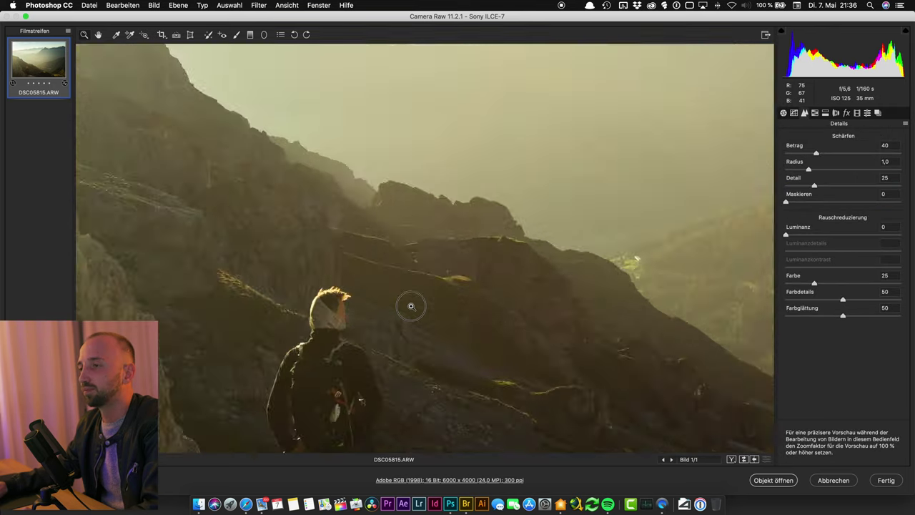
click(804, 235)
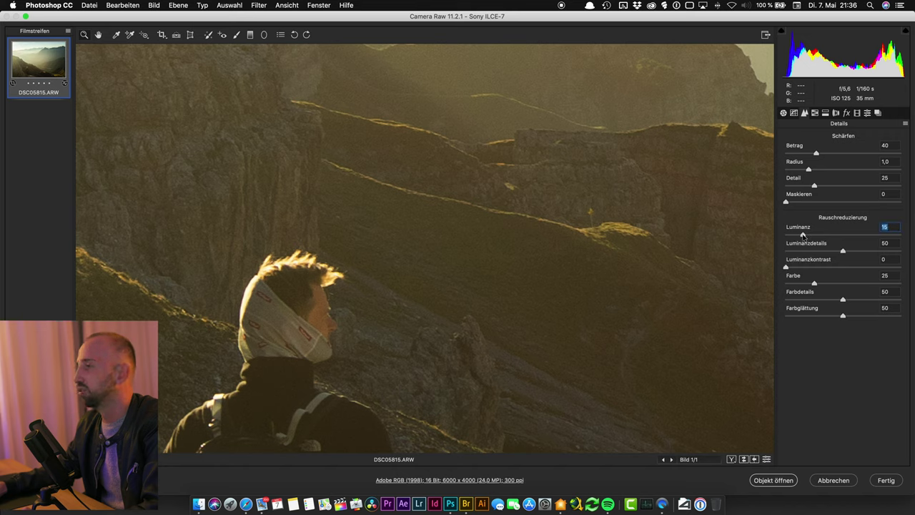
drag(836, 158, 898, 179)
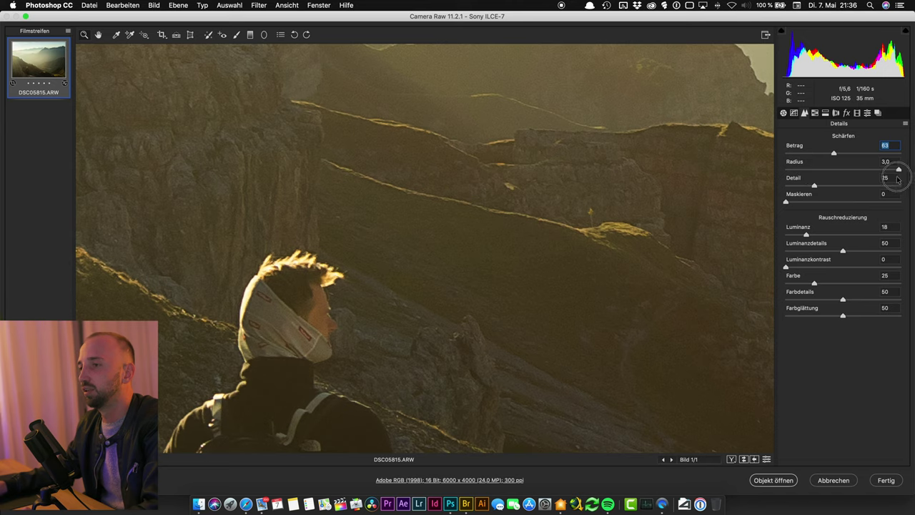
click(784, 113)
key(super+0)
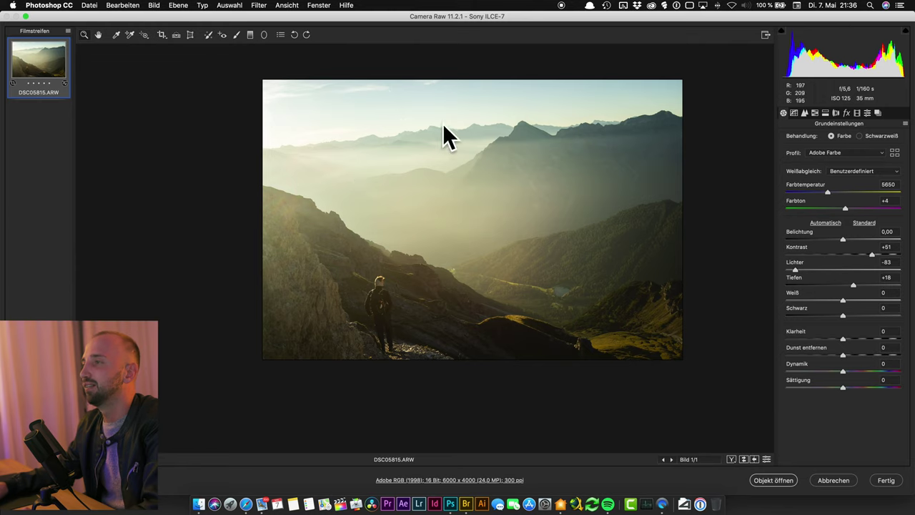
Step: Rotate the crop slightly to level the horizon, leaving a 5835 x 3890 image
click(680, 116)
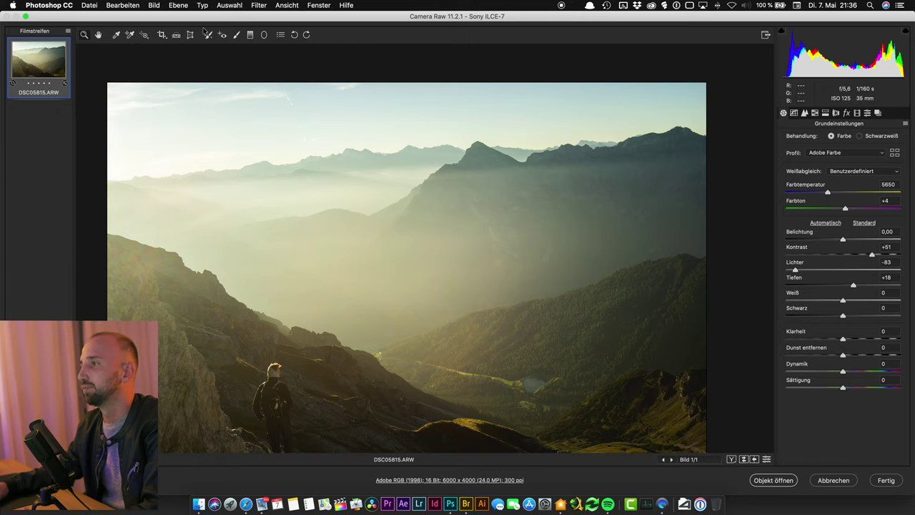
click(163, 36)
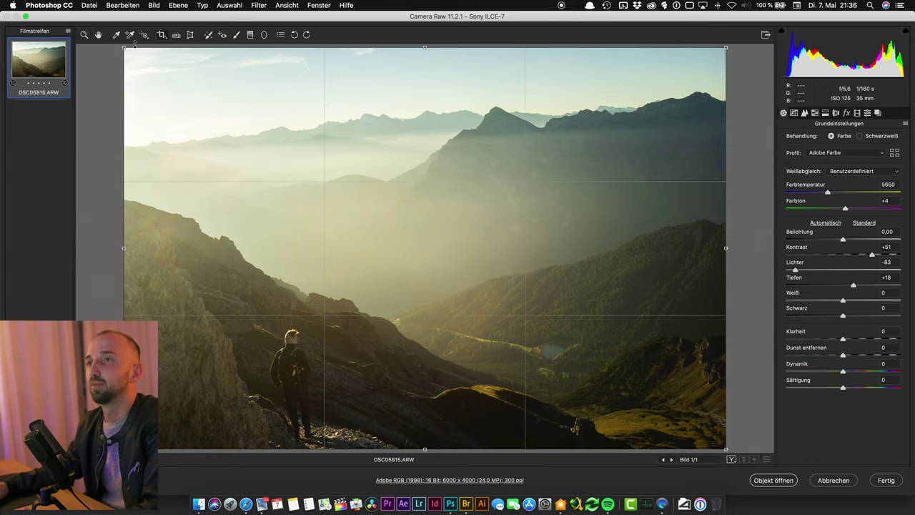
mouse_move(125, 47)
mouse_down()
mouse_move(137, 76)
mouse_move(136, 63)
mouse_up()
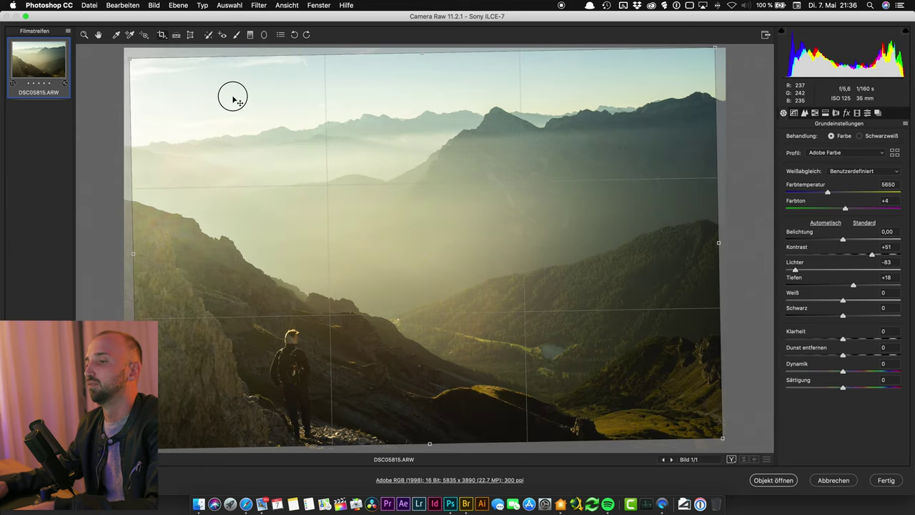
key(z)
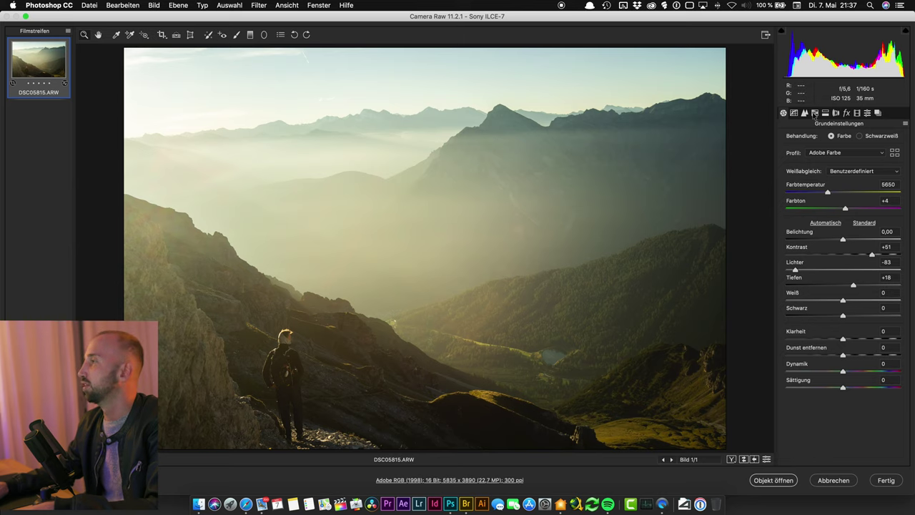
click(806, 115)
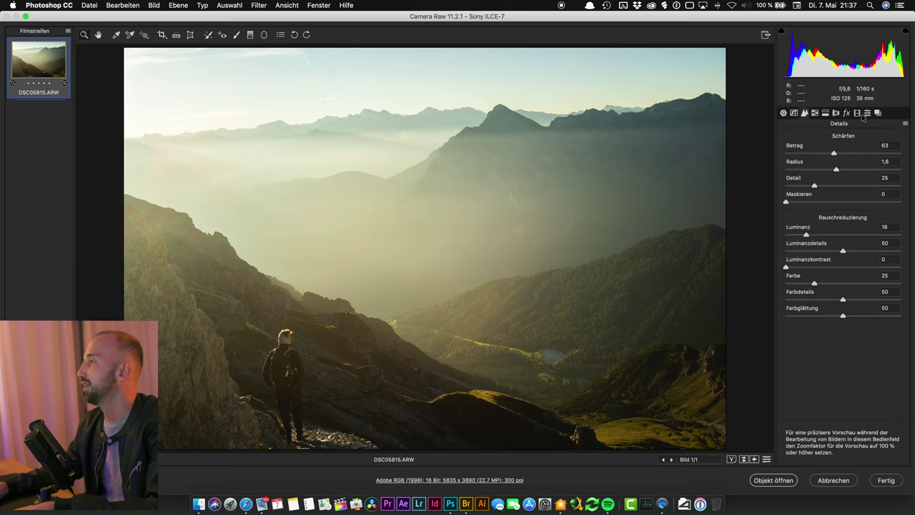
Step: In Calibration, set blue primary saturation +57, red primary saturation +33 and blue primary hue -43
click(868, 113)
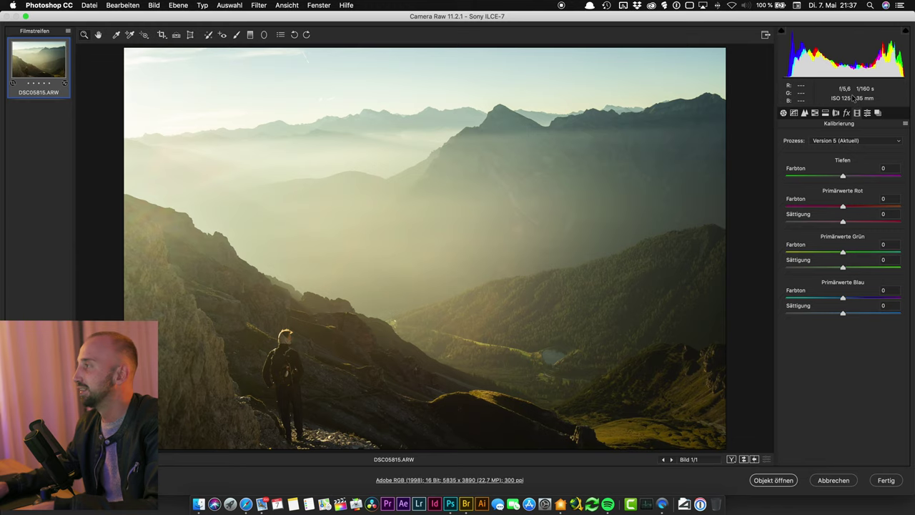
mouse_move(845, 314)
mouse_down()
mouse_move(894, 312)
mouse_move(803, 314)
mouse_move(903, 313)
mouse_move(815, 313)
mouse_move(873, 311)
mouse_move(854, 314)
mouse_move(864, 315)
mouse_up()
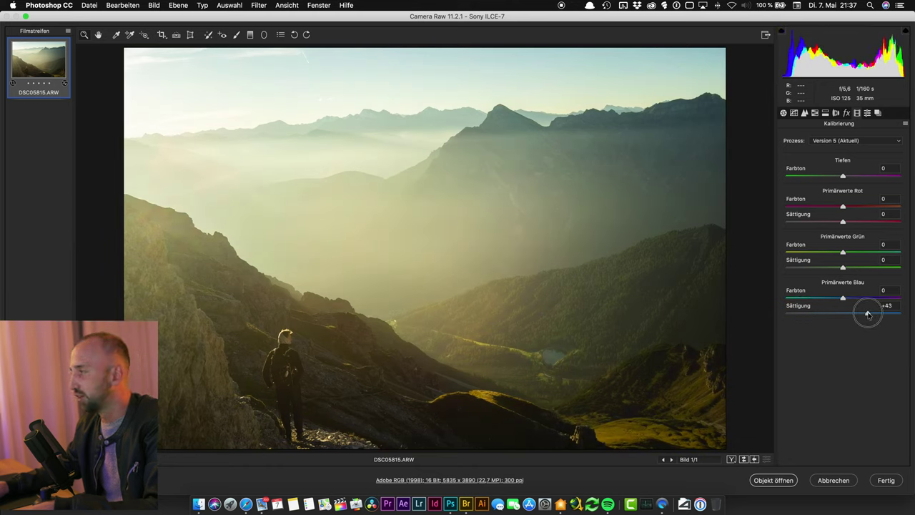
mouse_move(868, 315)
mouse_down()
mouse_move(889, 314)
mouse_move(875, 314)
mouse_up()
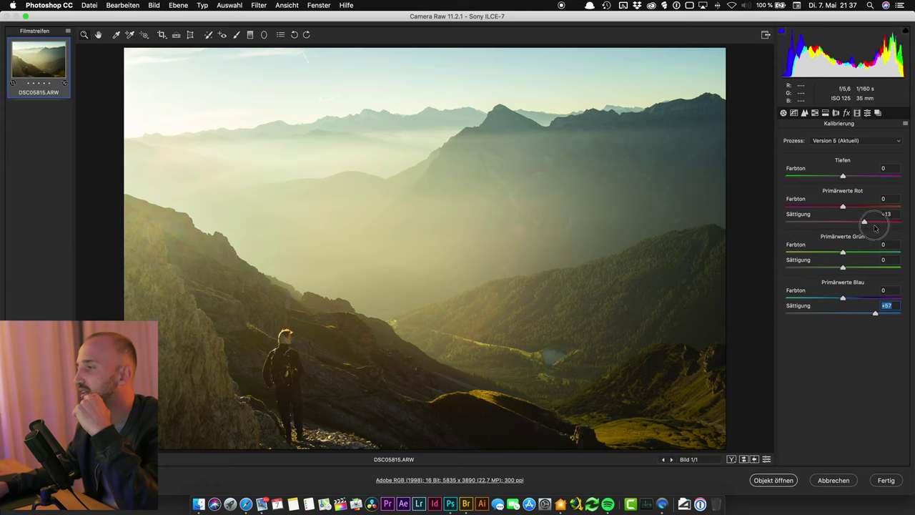
mouse_move(875, 227)
mouse_down()
mouse_move(889, 222)
mouse_move(854, 231)
mouse_move(848, 218)
mouse_up()
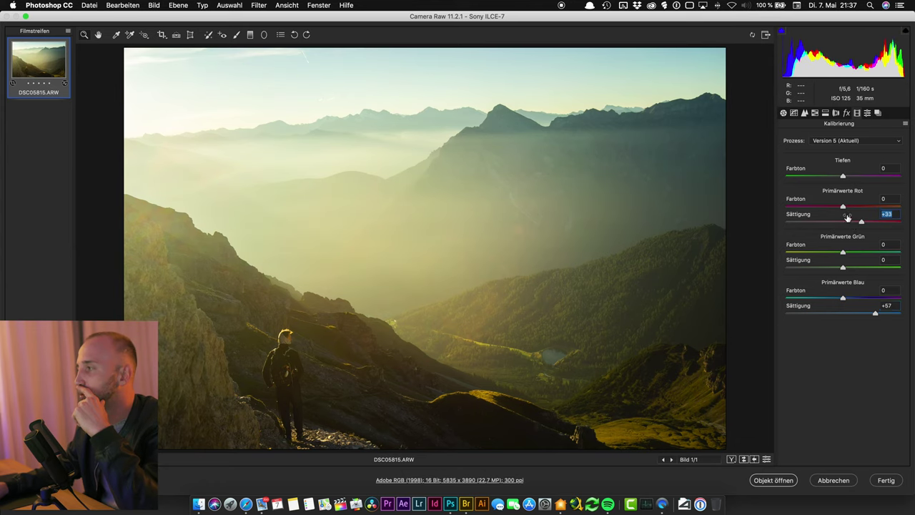
mouse_move(844, 298)
mouse_down()
mouse_move(794, 299)
mouse_move(901, 305)
mouse_up()
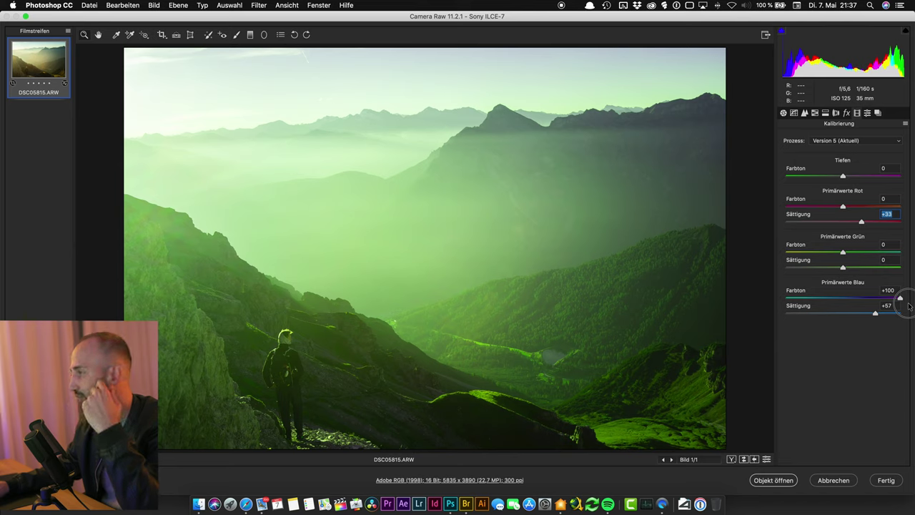
drag(900, 299, 819, 299)
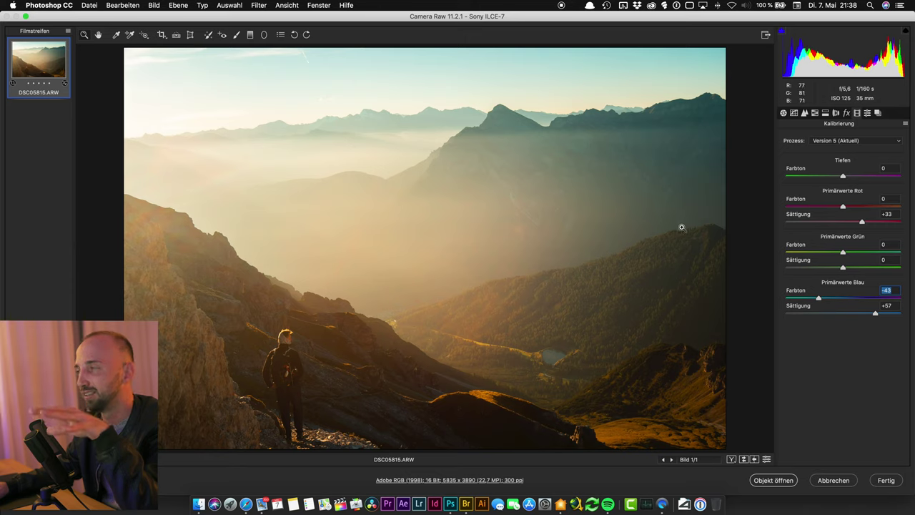
Step: In HSL, shift red hue to -3 and orange hue to +8, keeping orange luminance neutral
click(805, 114)
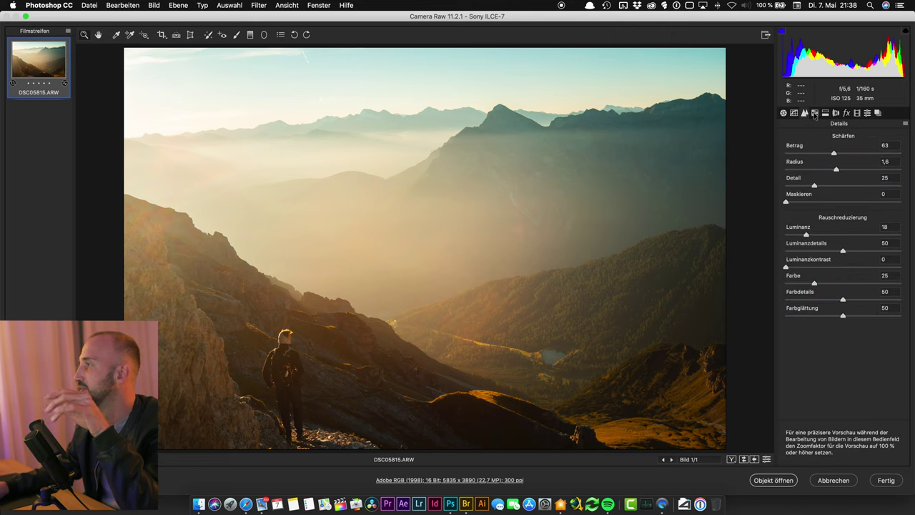
click(815, 113)
click(826, 139)
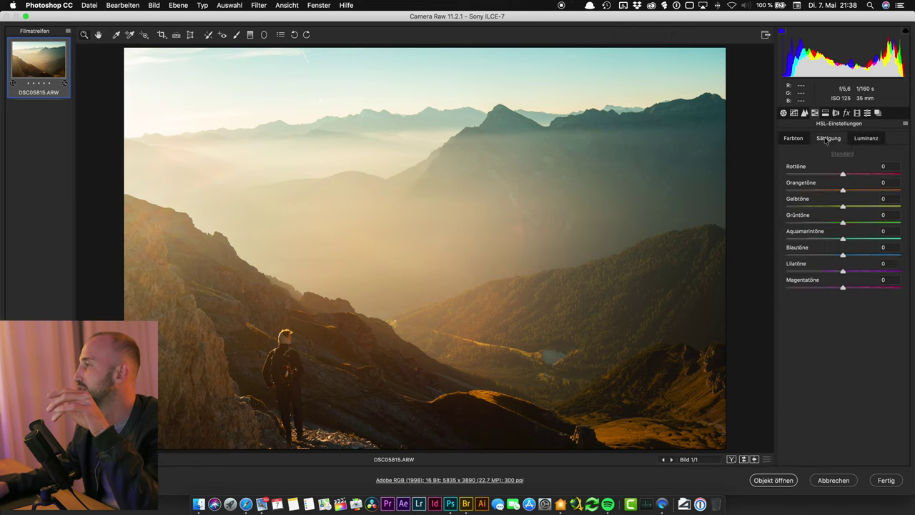
drag(843, 191, 826, 193)
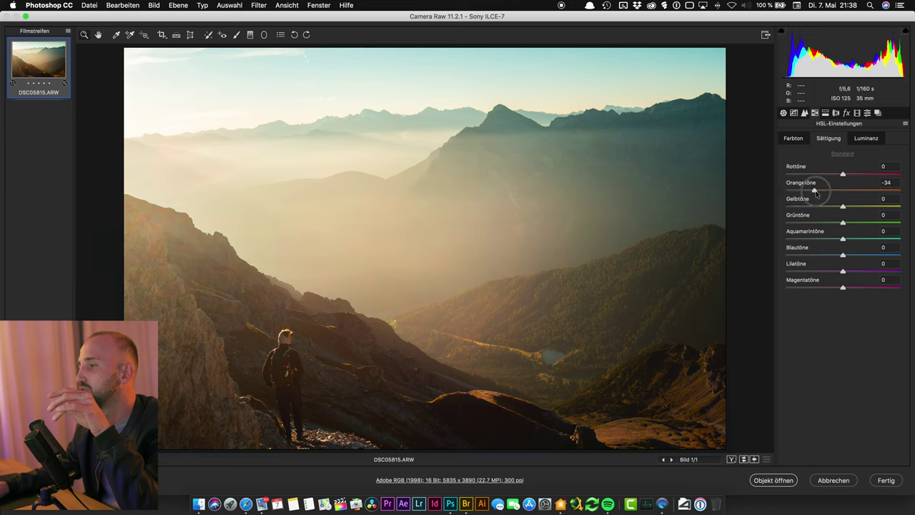
click(879, 139)
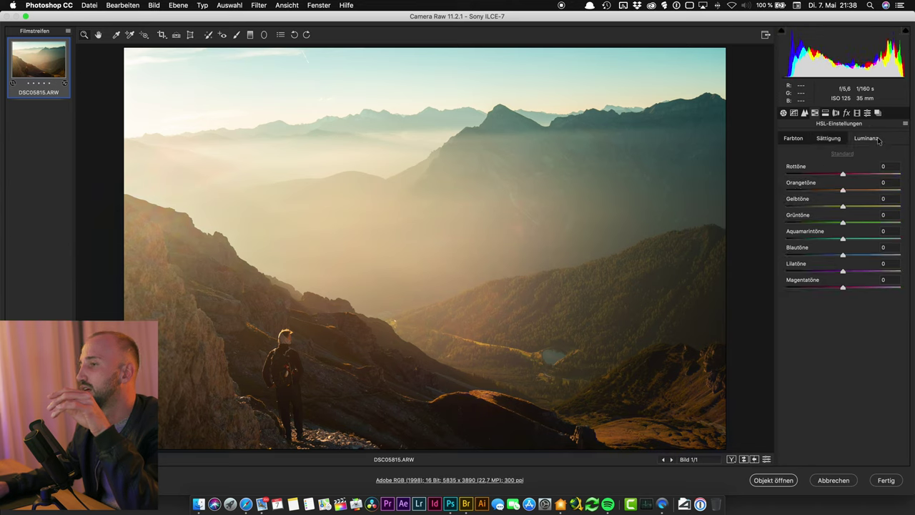
drag(843, 190, 757, 193)
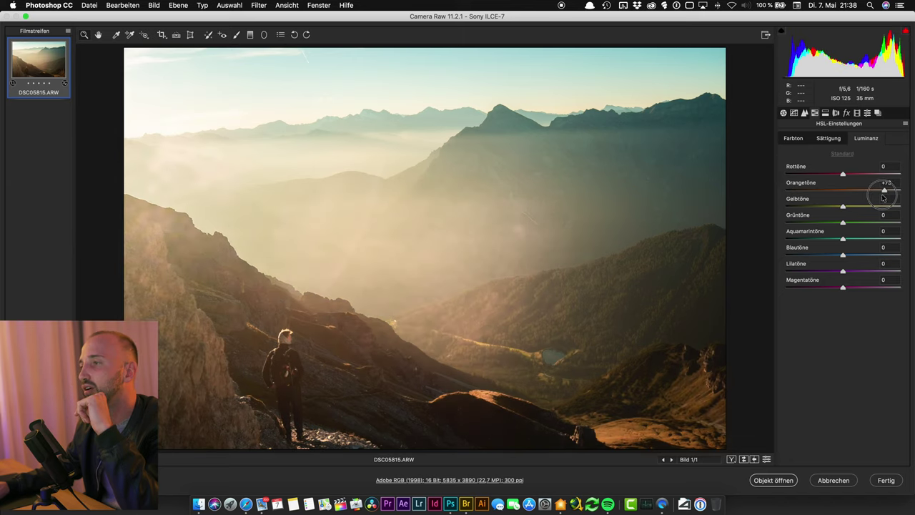
mouse_move(758, 193)
mouse_down()
mouse_move(812, 206)
mouse_move(734, 209)
mouse_move(899, 199)
mouse_move(767, 213)
mouse_up()
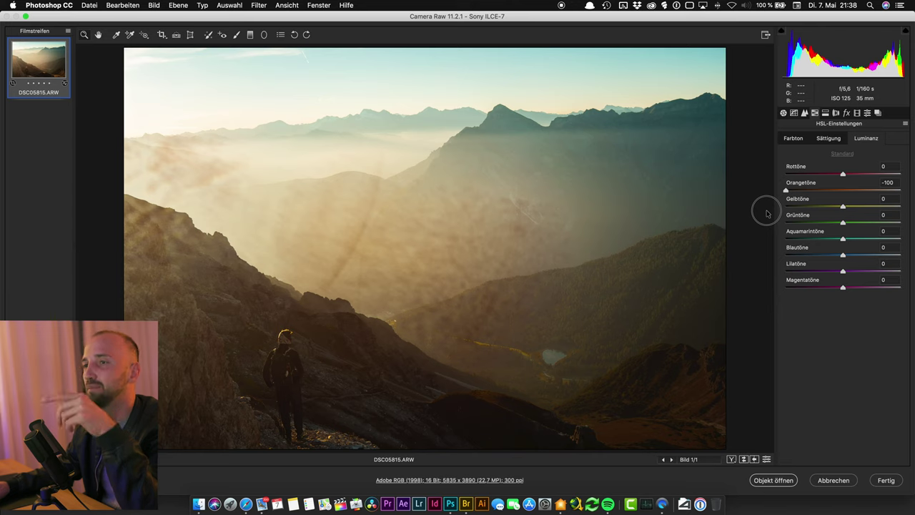
click(844, 207)
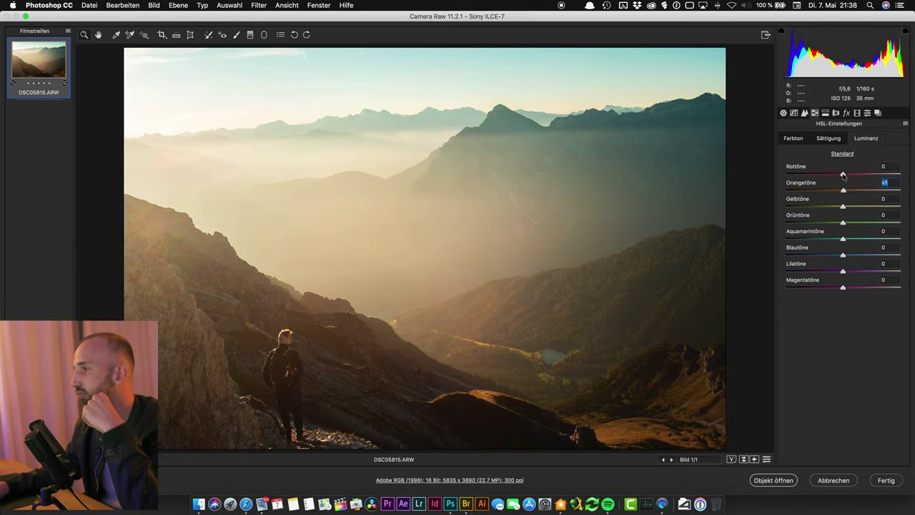
mouse_move(843, 173)
mouse_down()
mouse_move(848, 191)
mouse_move(842, 175)
mouse_up()
key(ctrl+alt+shift+h)
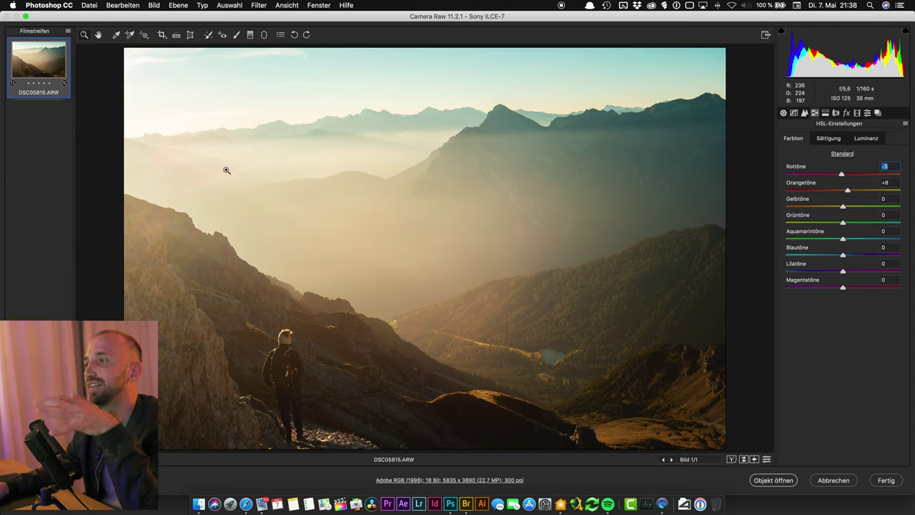
click(783, 115)
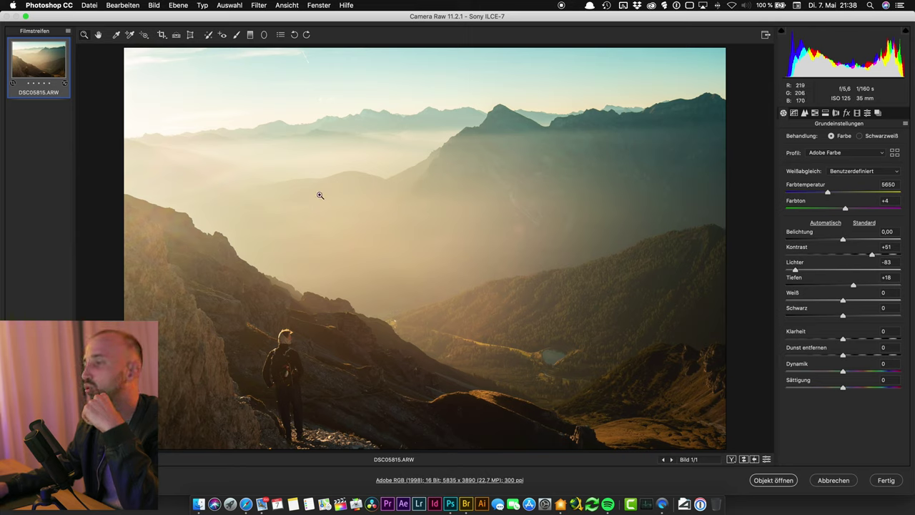
Step: Set dehaze +37, clarity +23, exposure +0.30 and raise the contrast
drag(844, 355, 903, 356)
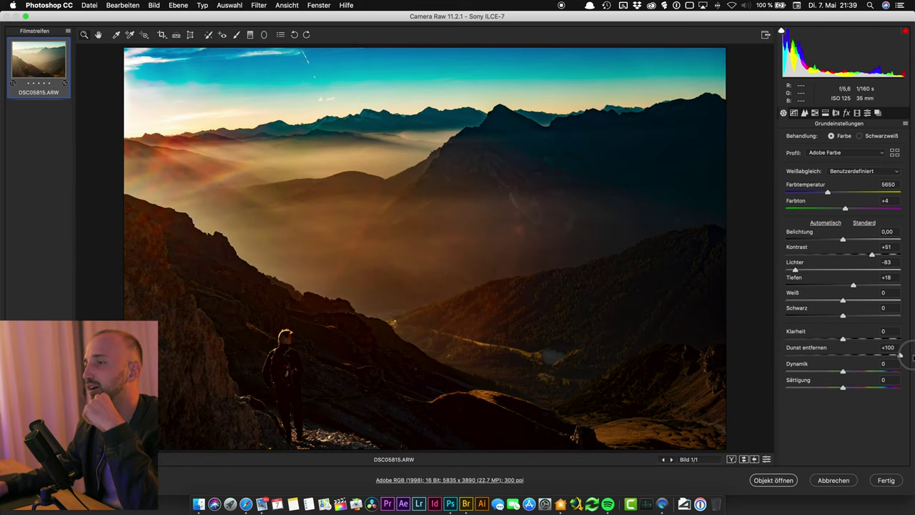
drag(901, 356, 865, 356)
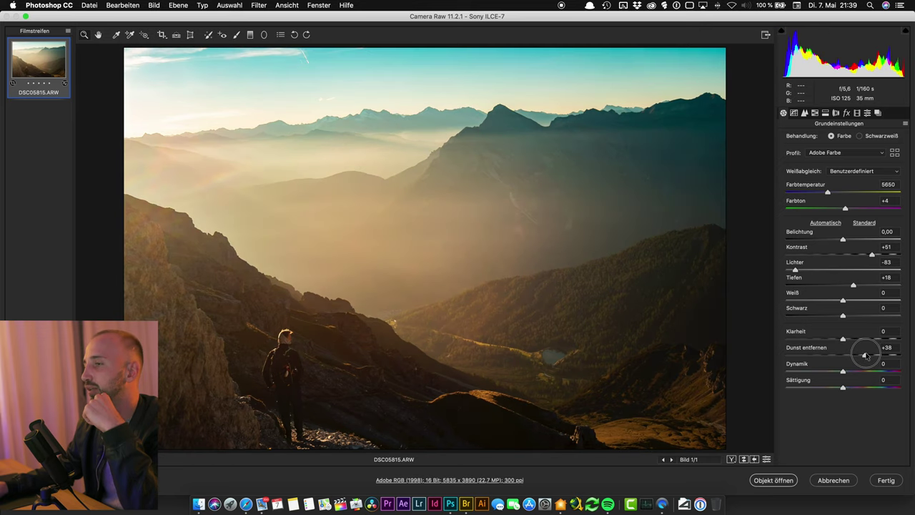
mouse_move(844, 338)
mouse_down()
mouse_move(860, 338)
mouse_move(848, 338)
mouse_up()
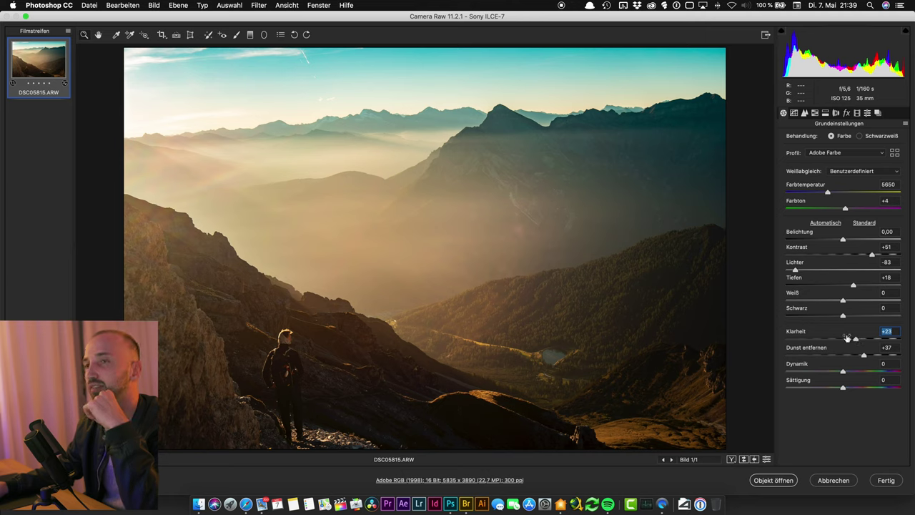
drag(844, 240, 847, 241)
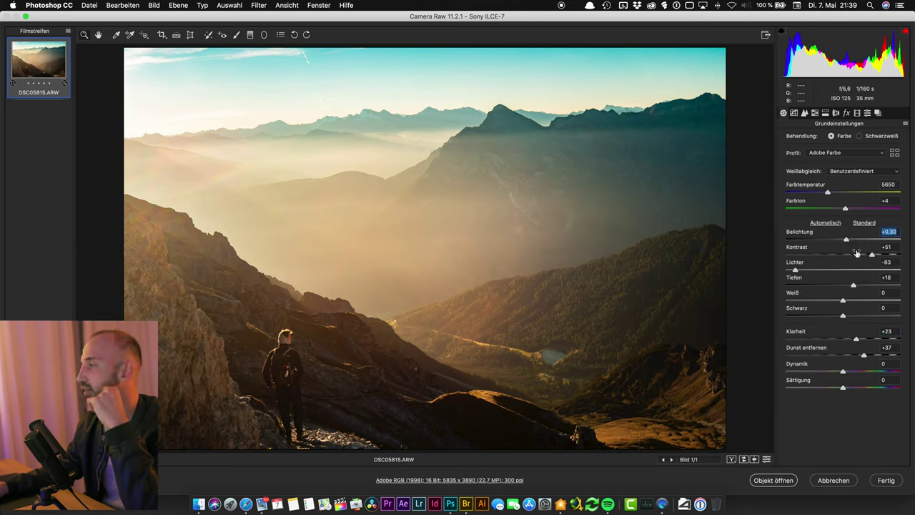
mouse_move(872, 255)
mouse_down()
mouse_move(883, 255)
mouse_move(873, 255)
mouse_up()
click(793, 114)
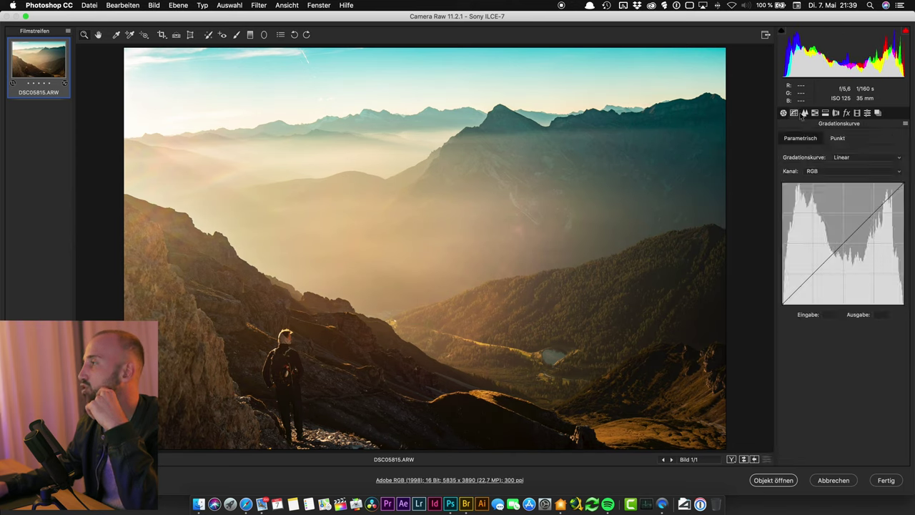
click(815, 113)
Step: Shift the blue hue to +37 and desaturate blues to -23 and yellows to -16
click(835, 114)
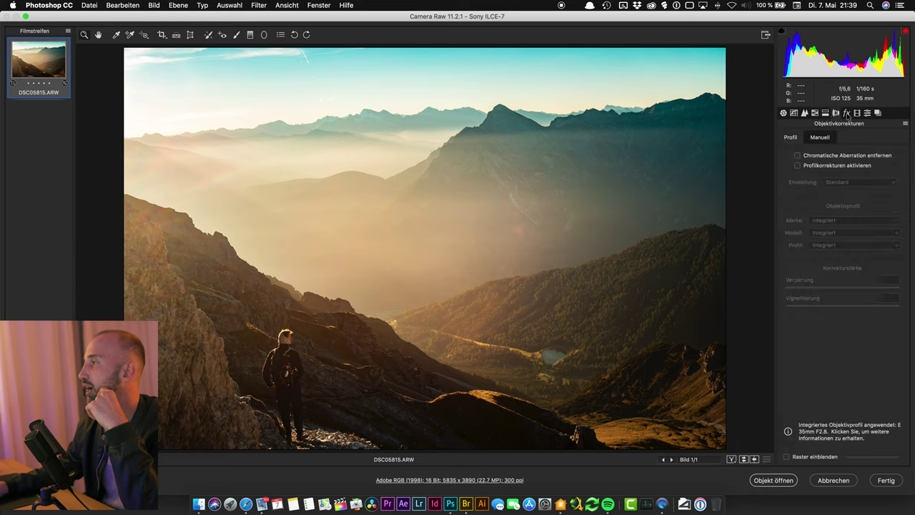
click(837, 114)
click(816, 113)
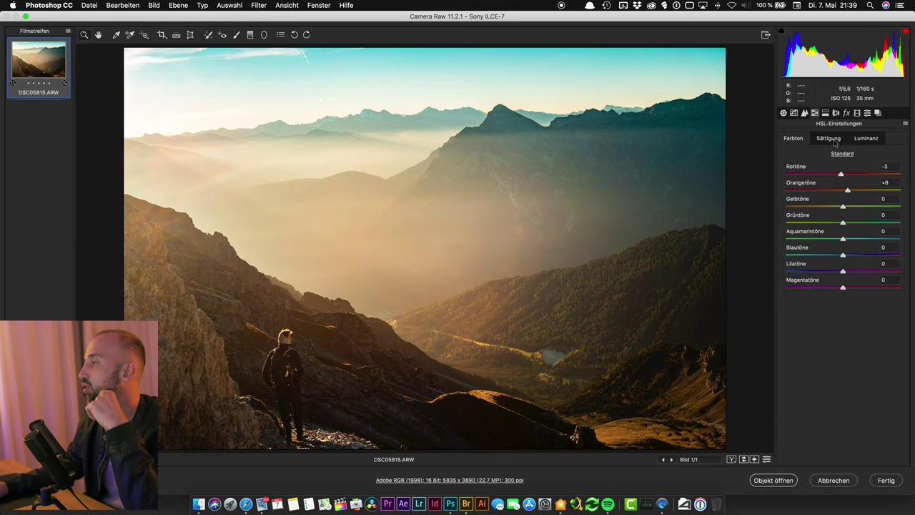
mouse_move(844, 254)
mouse_down()
mouse_move(862, 256)
mouse_move(839, 215)
mouse_up()
click(827, 138)
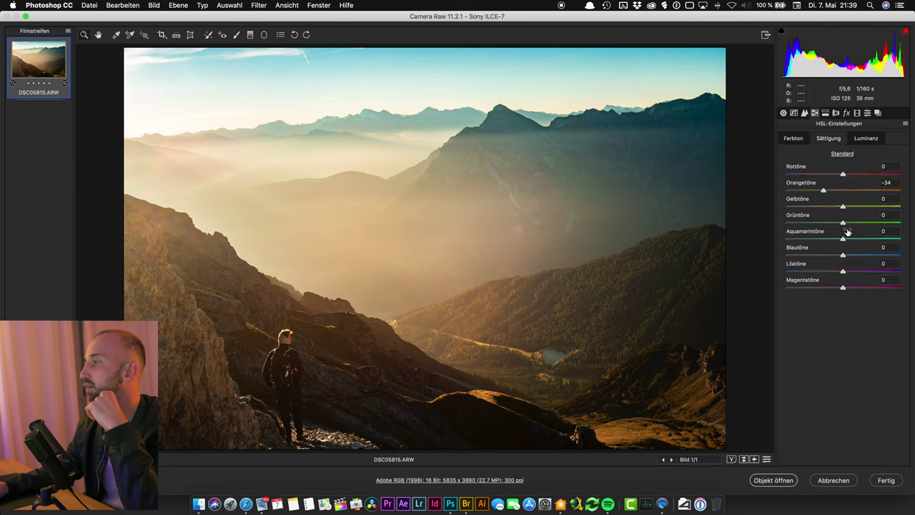
drag(844, 256, 830, 258)
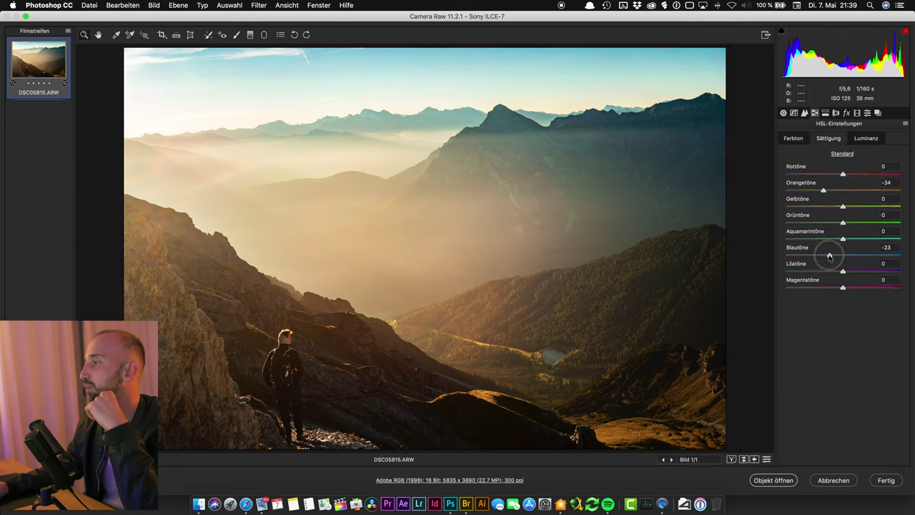
drag(842, 207, 836, 211)
Step: Set vibrance +20 and saturation -8, then open the photo in Photoshop
click(783, 113)
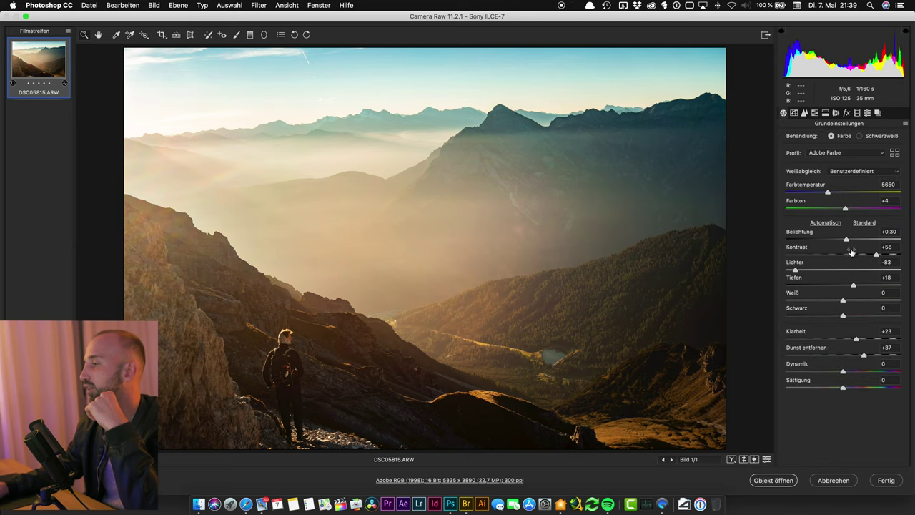
mouse_move(844, 389)
mouse_down()
mouse_move(833, 388)
mouse_move(877, 372)
mouse_move(838, 388)
mouse_up()
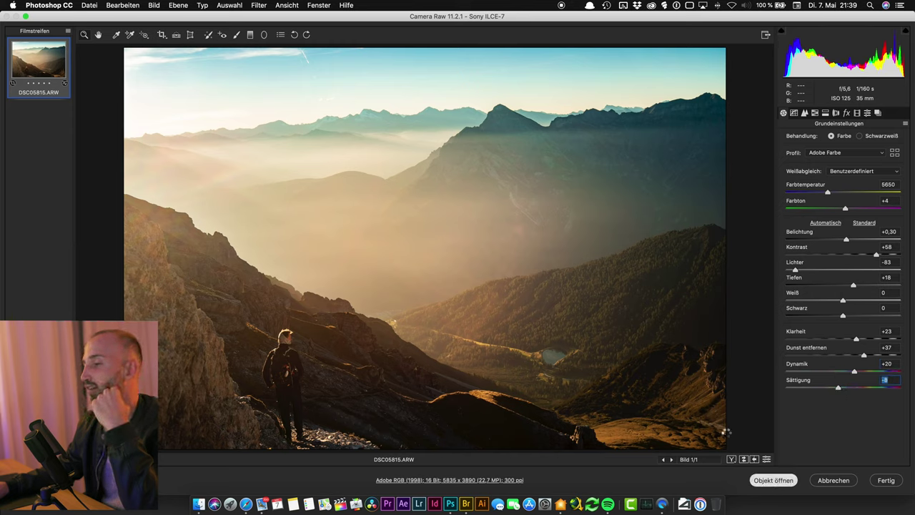
key(Return)
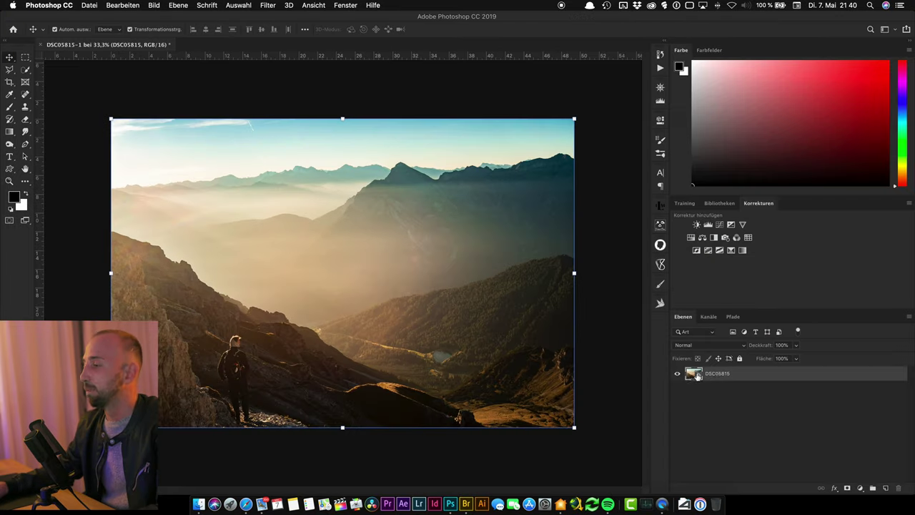
Step: Reopen the raw settings and send the photo to Photoshop as a 16-bit Adobe RGB smart object
double_click(696, 373)
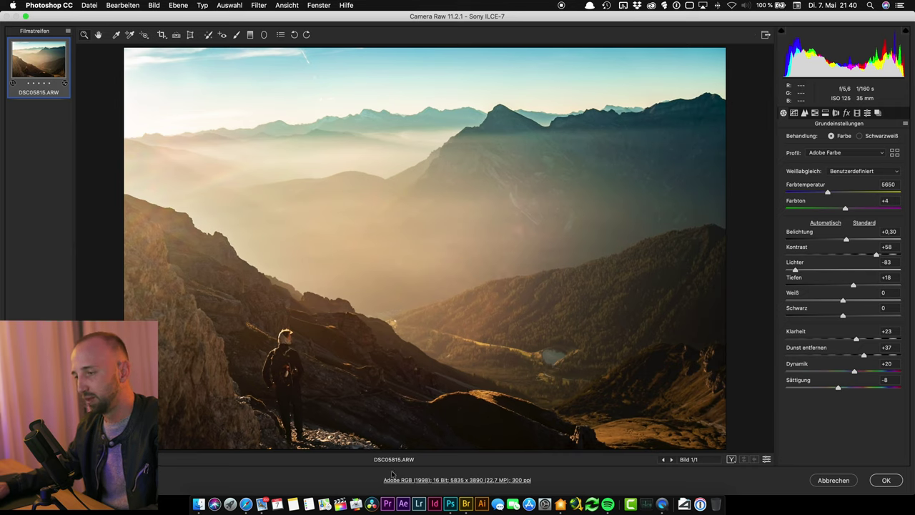
click(448, 483)
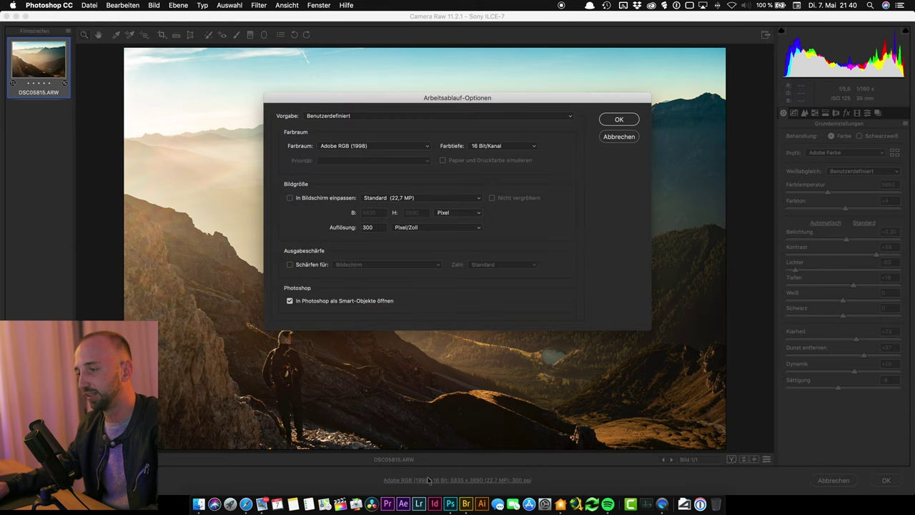
click(491, 149)
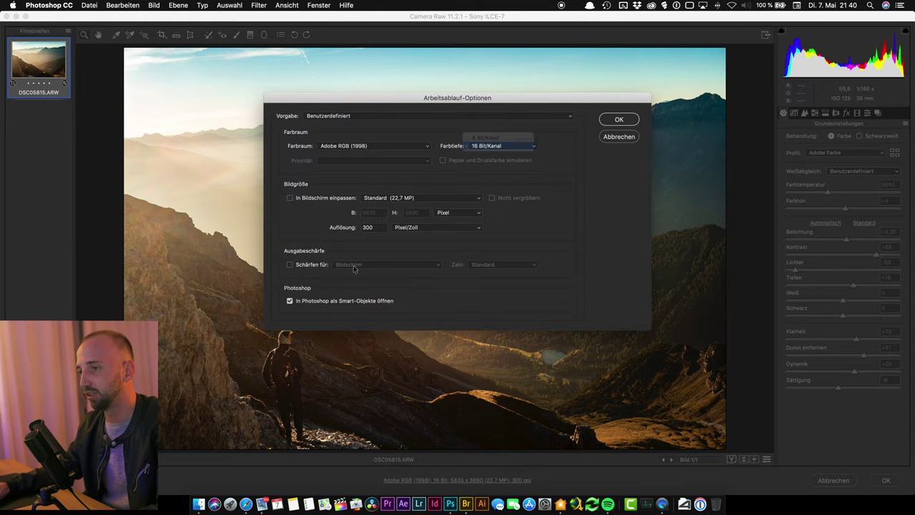
click(619, 120)
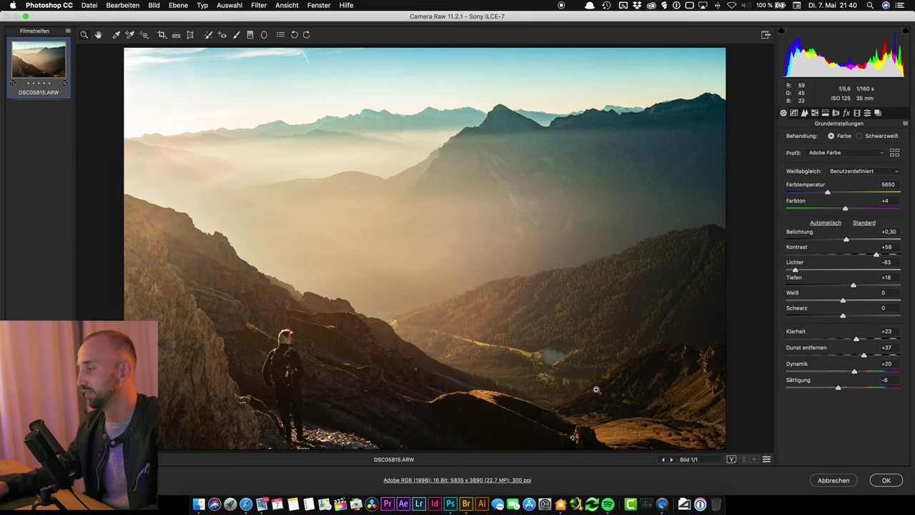
click(895, 483)
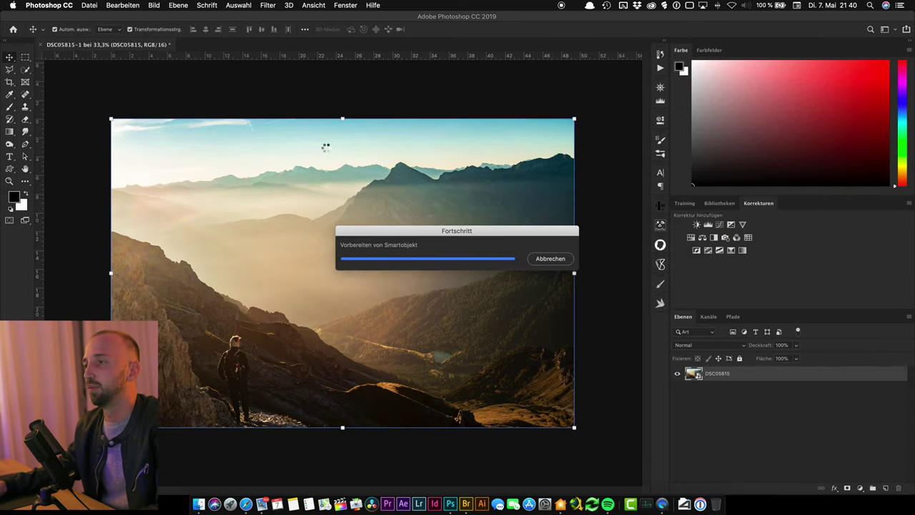
Step: Check the image mode, then duplicate DSC05815 as an independent smart object via Neues Smartobjekt durch Kopie
right_click(728, 375)
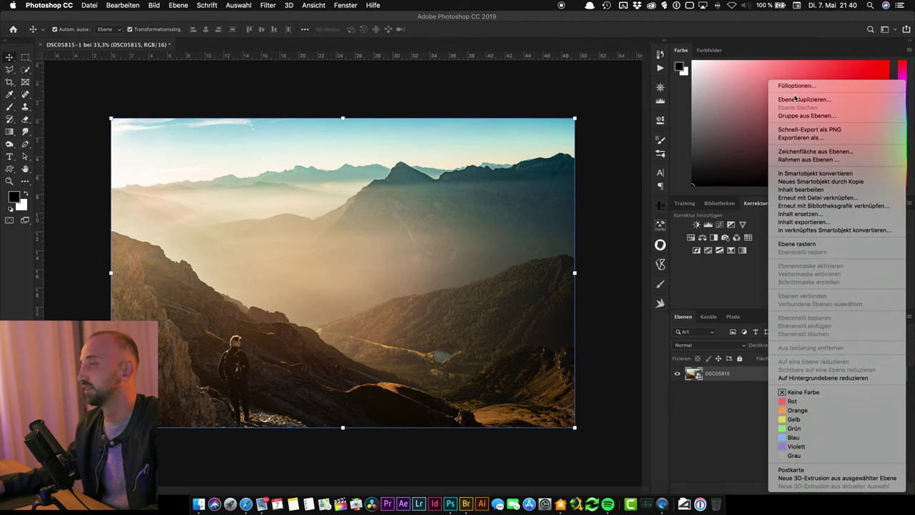
click(154, 6)
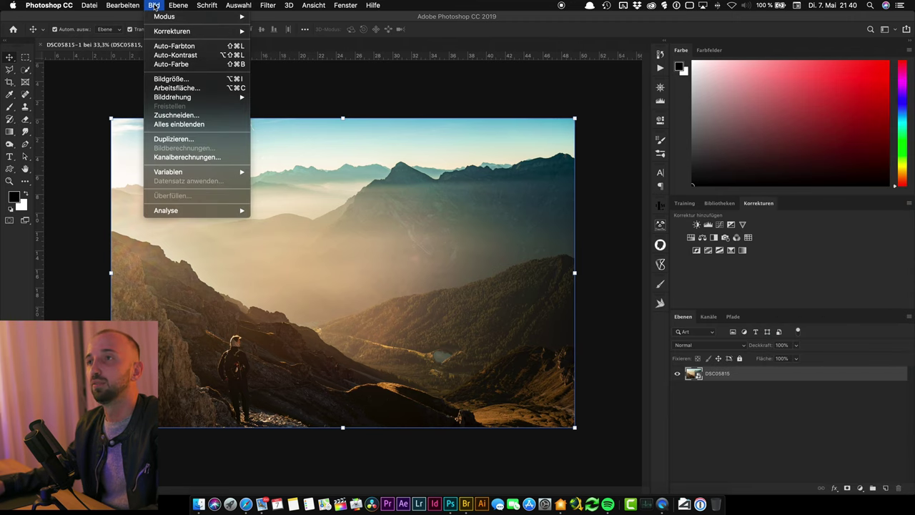
mouse_move(193, 15)
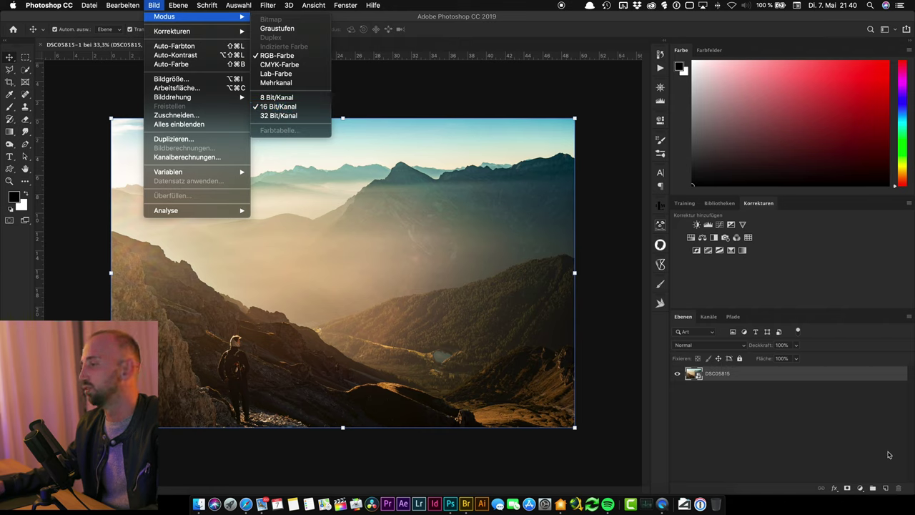
click(764, 438)
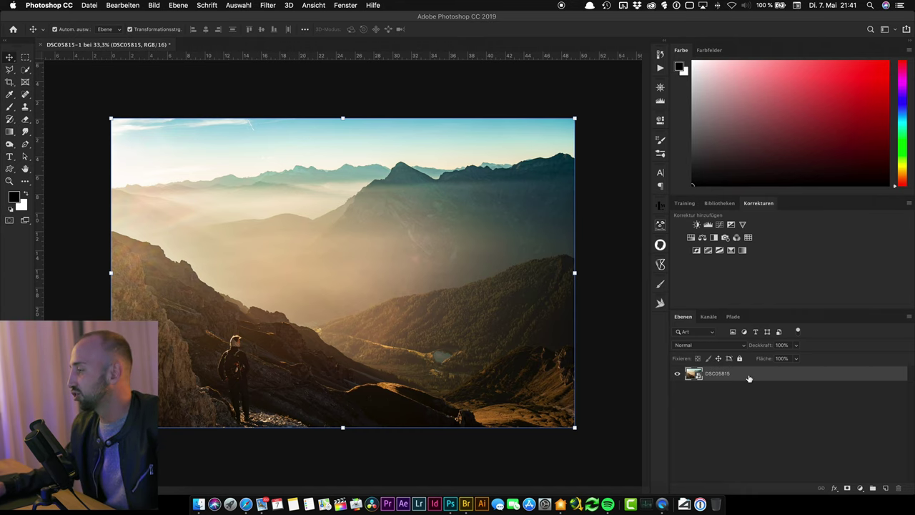
right_click(749, 378)
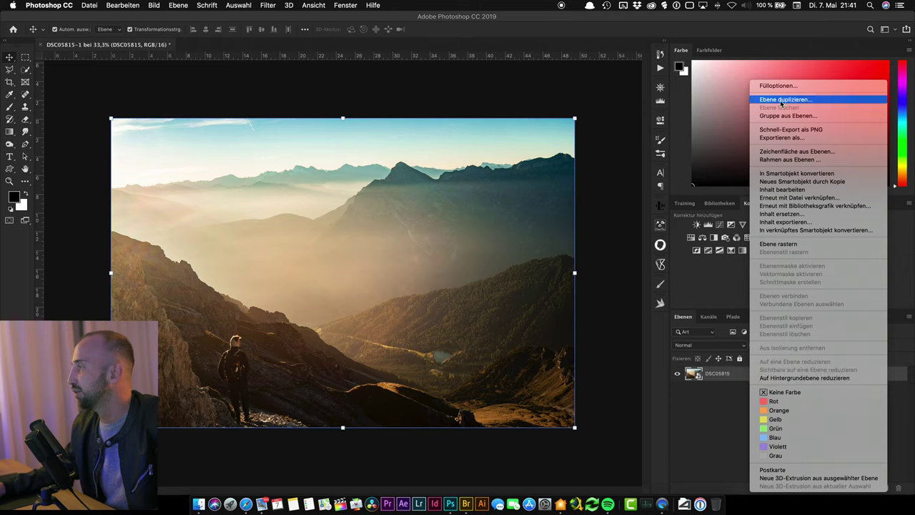
click(803, 183)
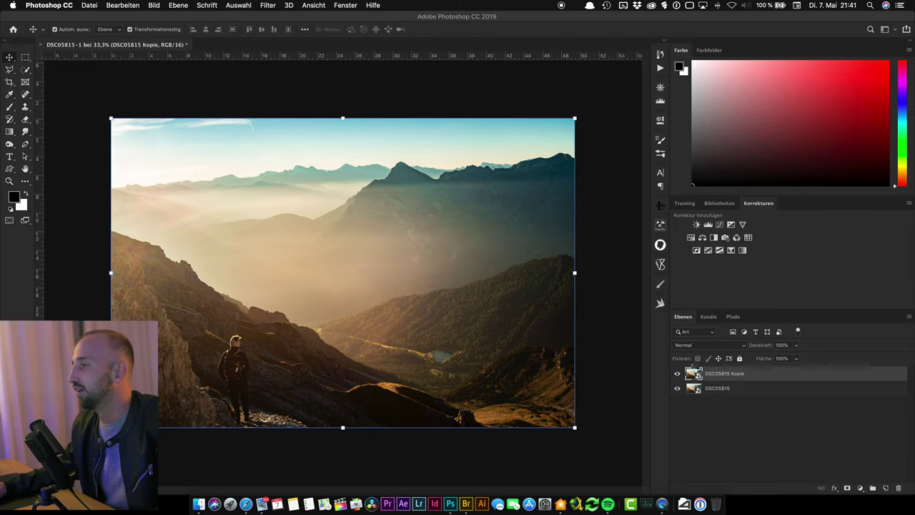
Step: Reset the copy's Camera Raw settings to defaults, apply, and hide it to compare versions
double_click(694, 373)
click(905, 123)
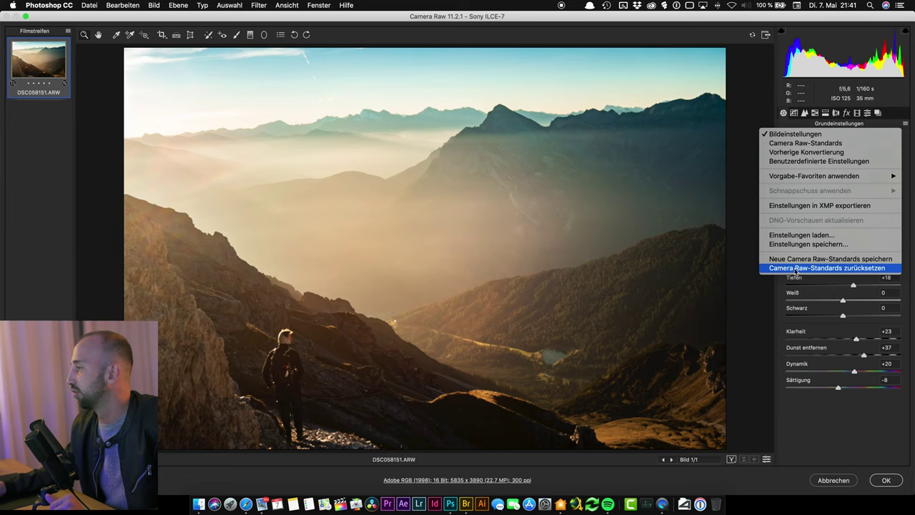
click(796, 270)
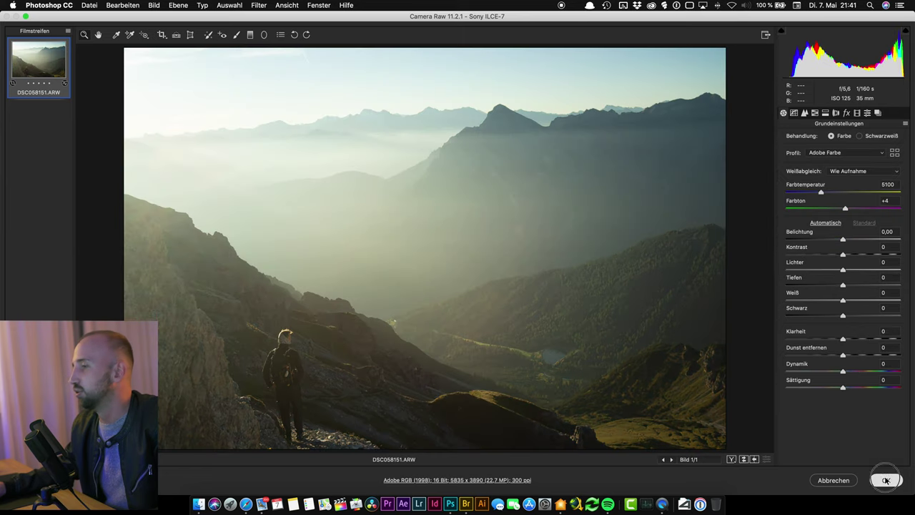
click(886, 480)
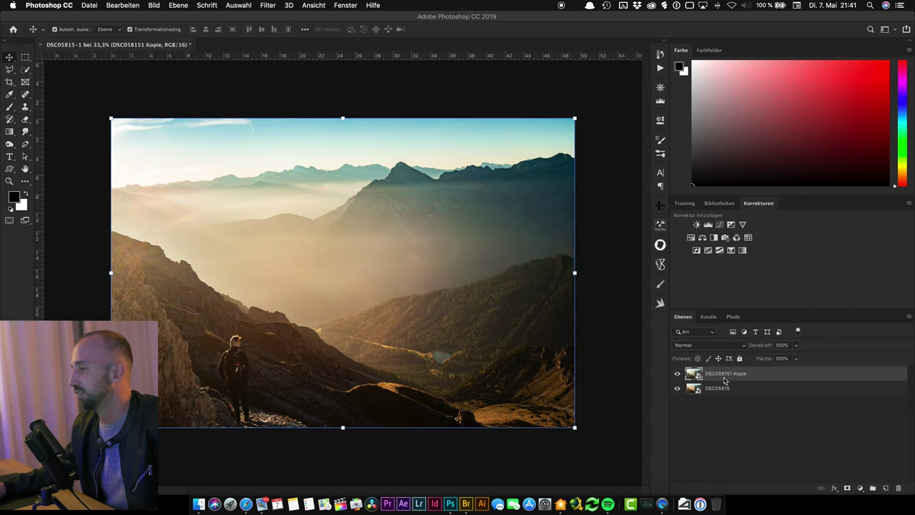
click(678, 373)
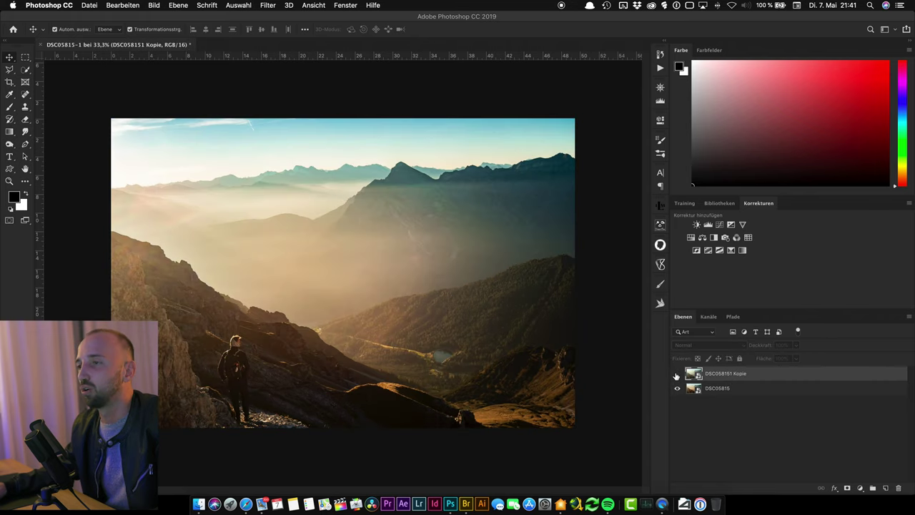
Step: Move the cool copy below DSC05815, rename it 'Before', and rename DSC05815 to 'RAW'
click(677, 373)
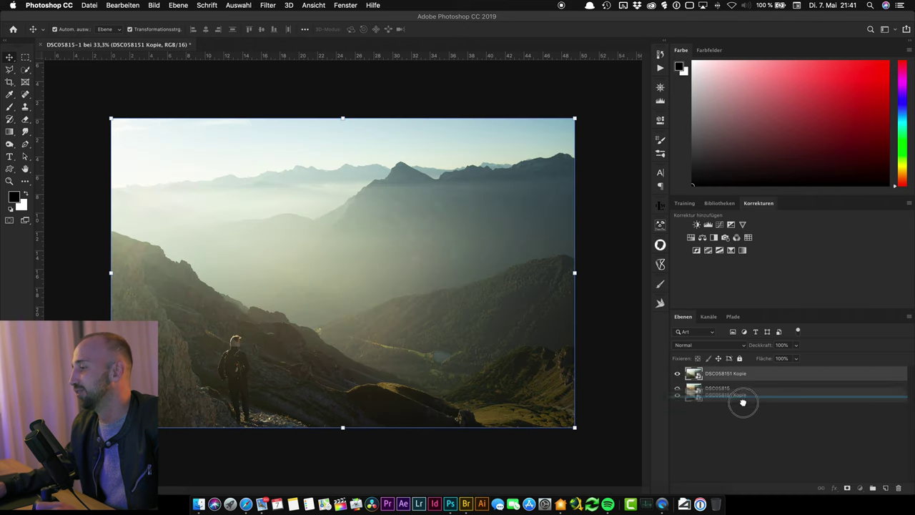
drag(743, 403, 743, 399)
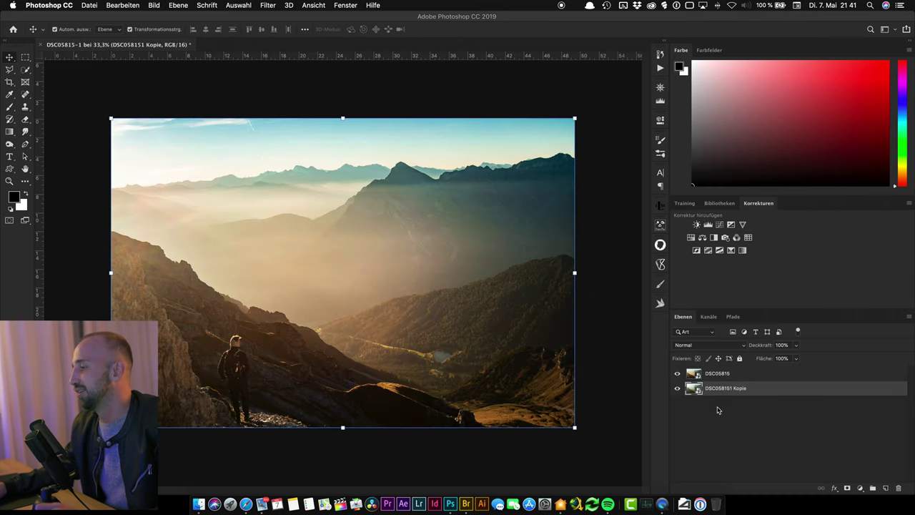
double_click(725, 388)
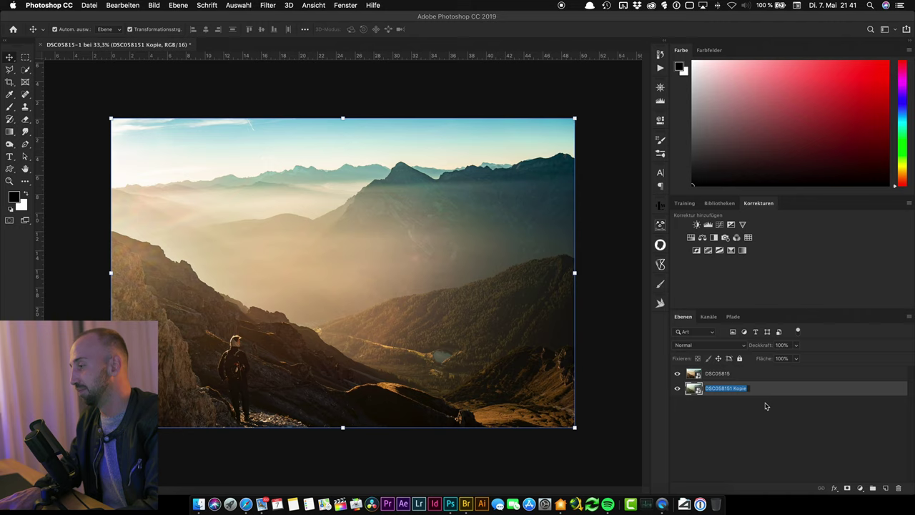
text(Before)
key(Return)
click(724, 373)
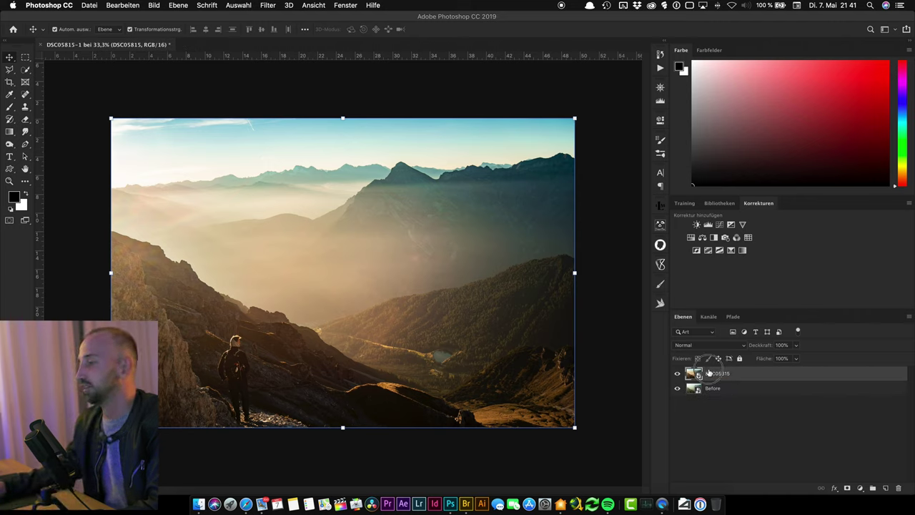
double_click(719, 373)
text(RAW)
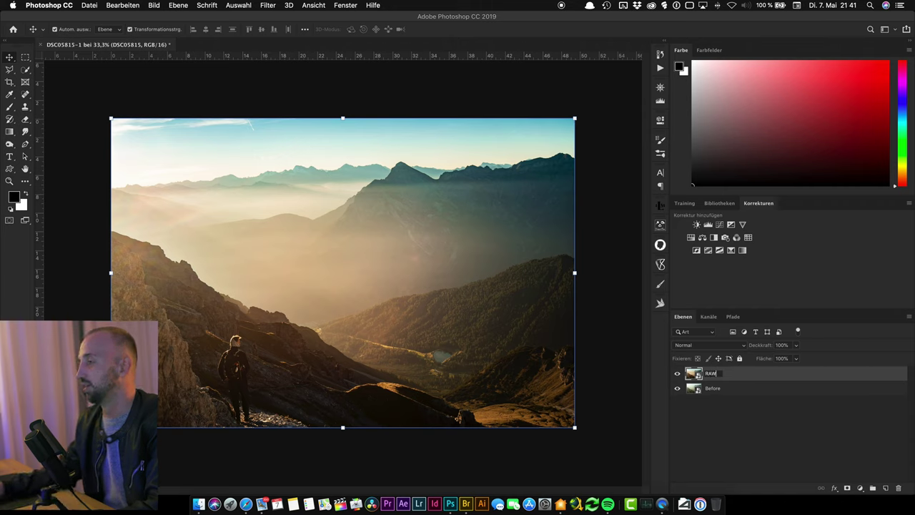
Step: Duplicate the RAW layer as 'RAW Kopie' and rasterize the duplicate
right_click(736, 378)
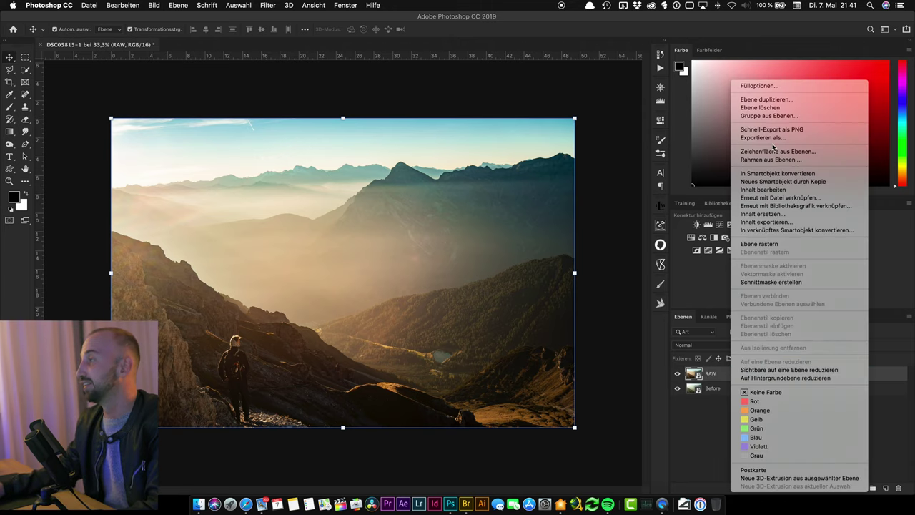
click(765, 99)
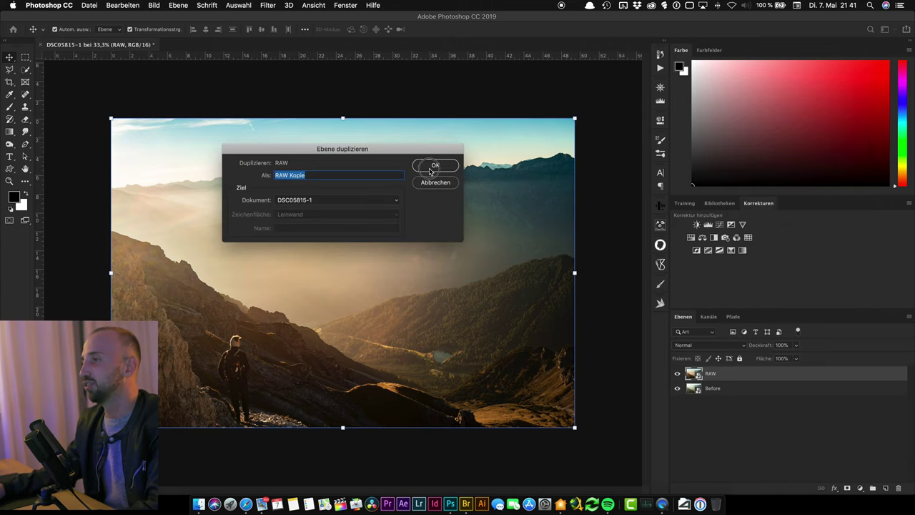
click(431, 170)
right_click(724, 373)
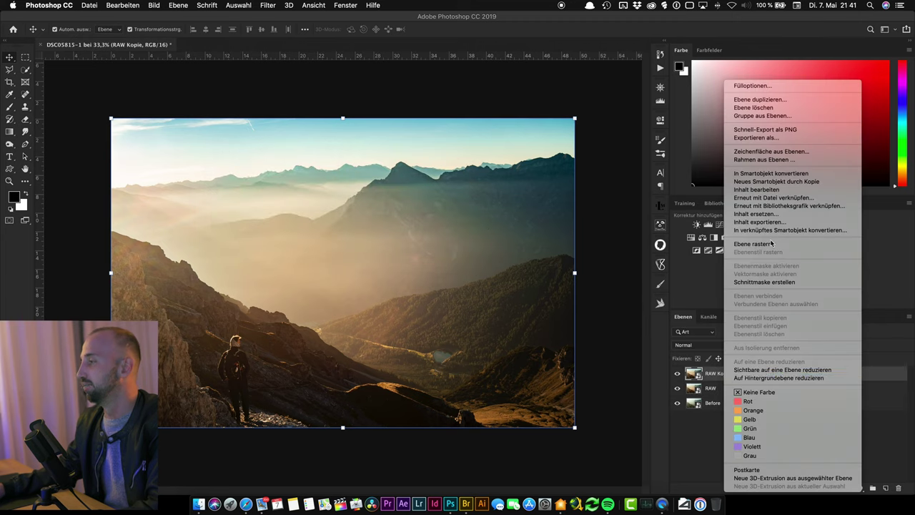
click(772, 244)
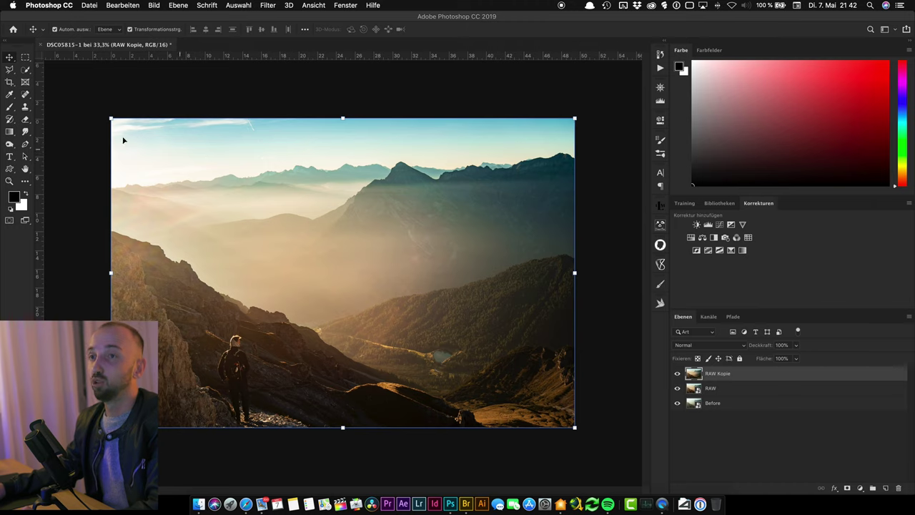
Step: Zoom into the sky and heal the contrail streak with the Spot Healing Brush
click(26, 94)
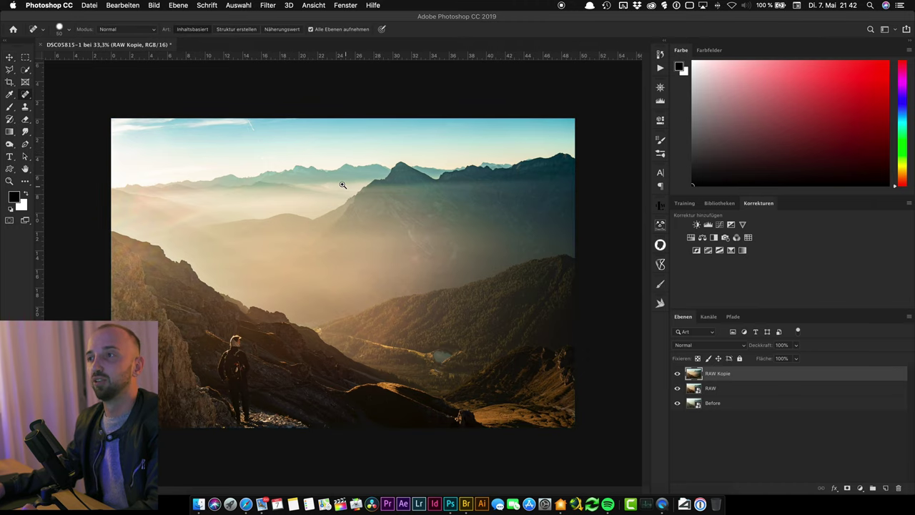
scroll(258, 122, up, 2)
scroll(351, 208, up, 1)
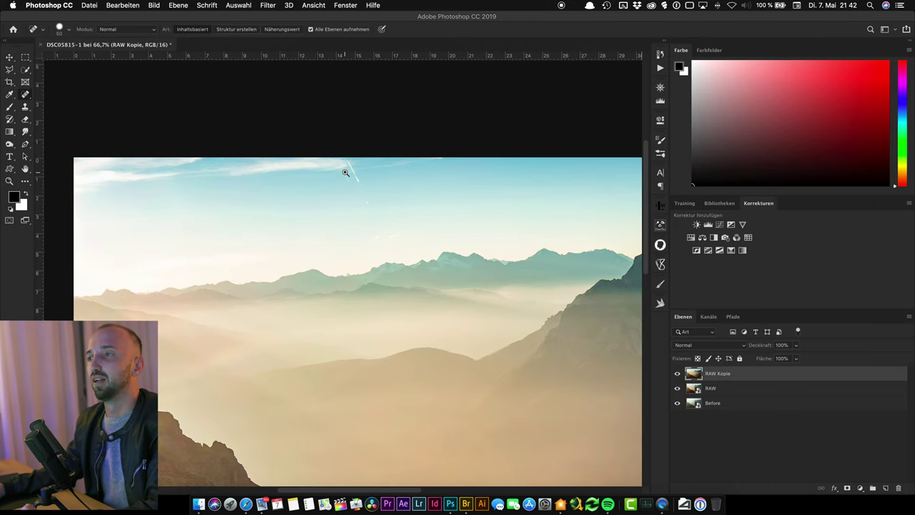
scroll(365, 180, up, 1)
drag(387, 202, 348, 135)
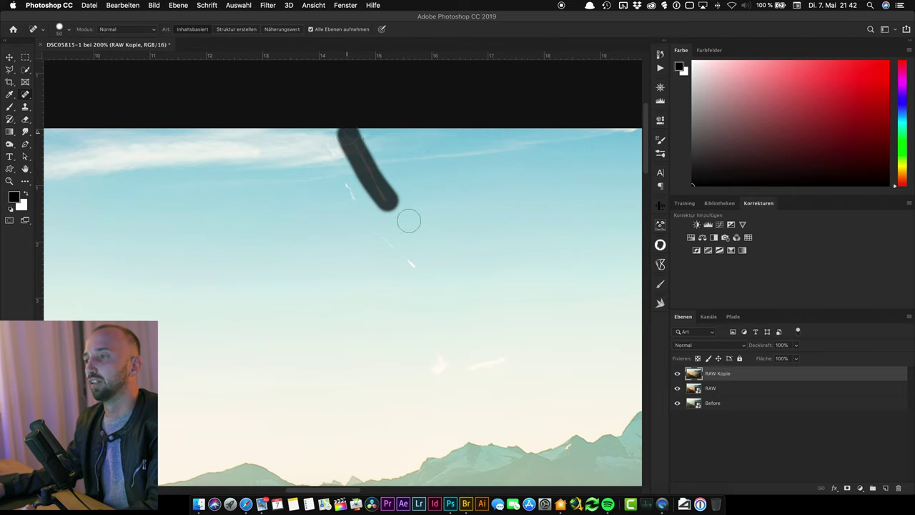
drag(422, 271, 329, 140)
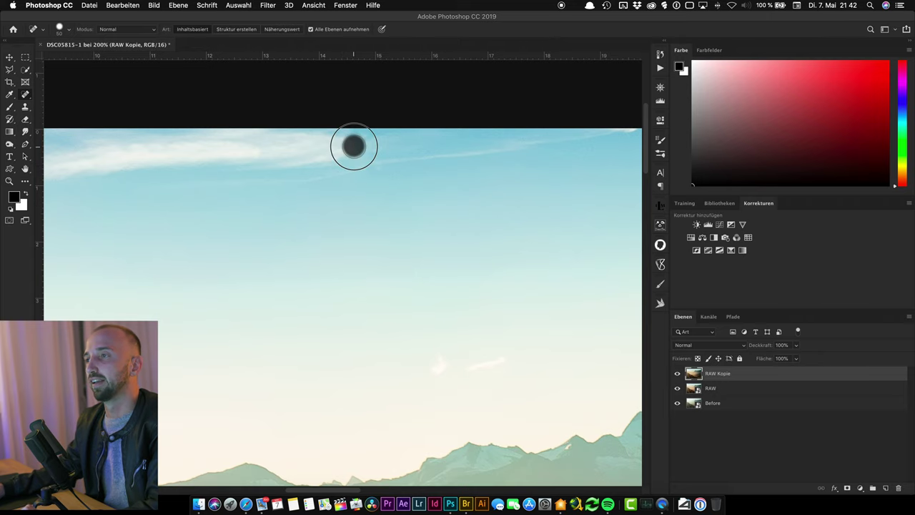
alt+click(398, 222)
Step: Zoom around the photo to inspect the hazy valley, then switch to Adobe Bridge
alt+click(386, 274)
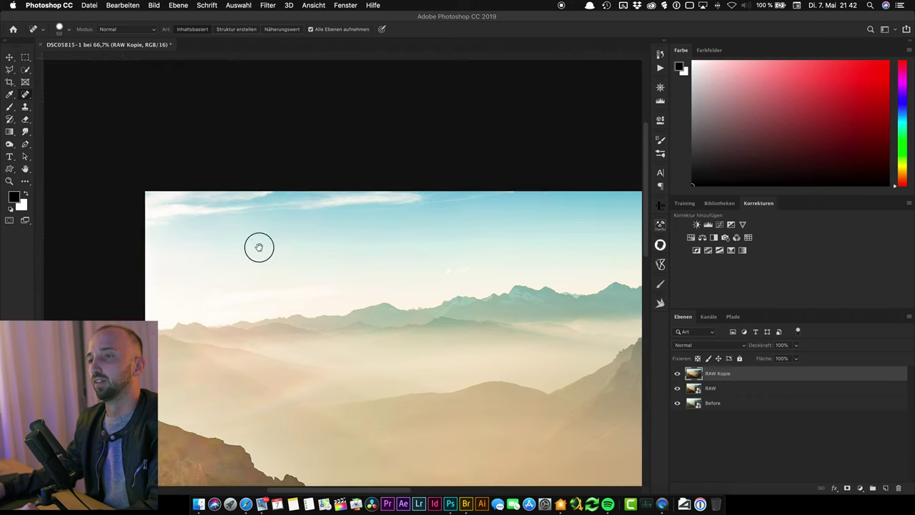
alt+click(393, 271)
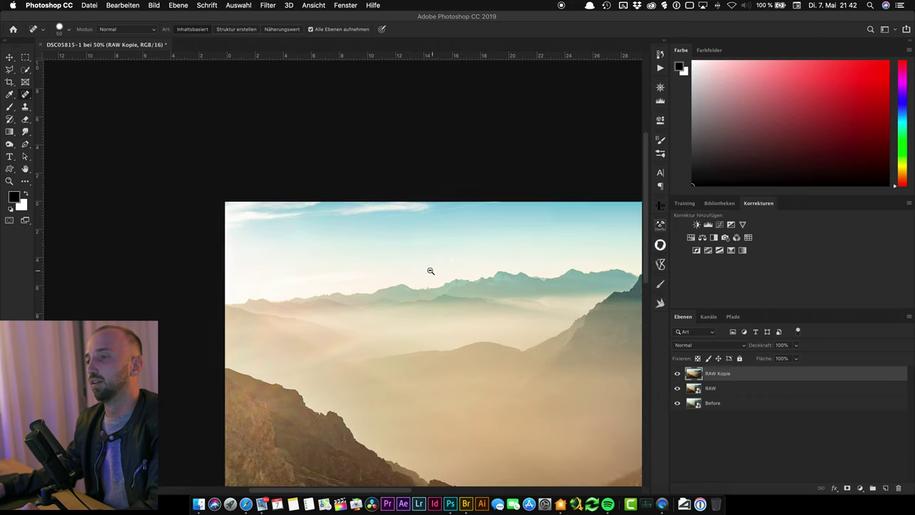
alt+click(416, 266)
mouse_move(348, 287)
mouse_down()
mouse_move(391, 310)
mouse_move(292, 153)
mouse_move(382, 190)
mouse_move(350, 190)
mouse_up()
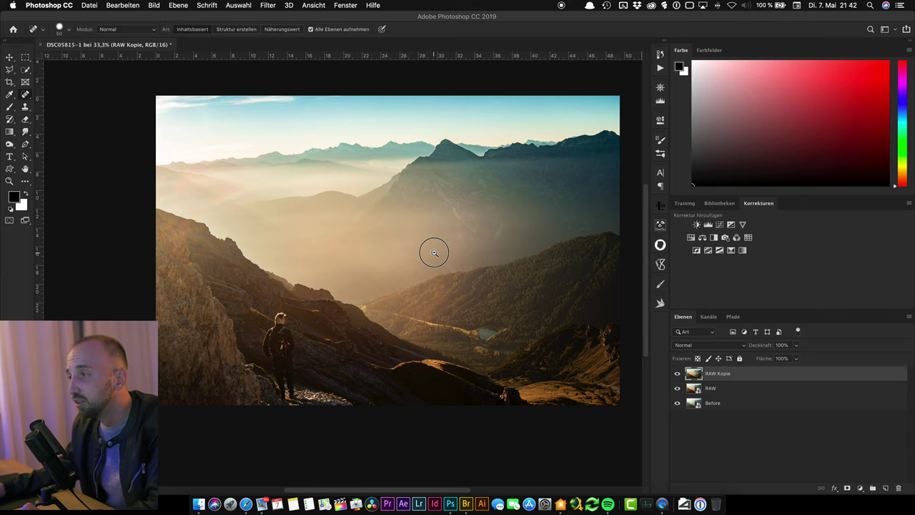
alt+click(431, 251)
click(356, 252)
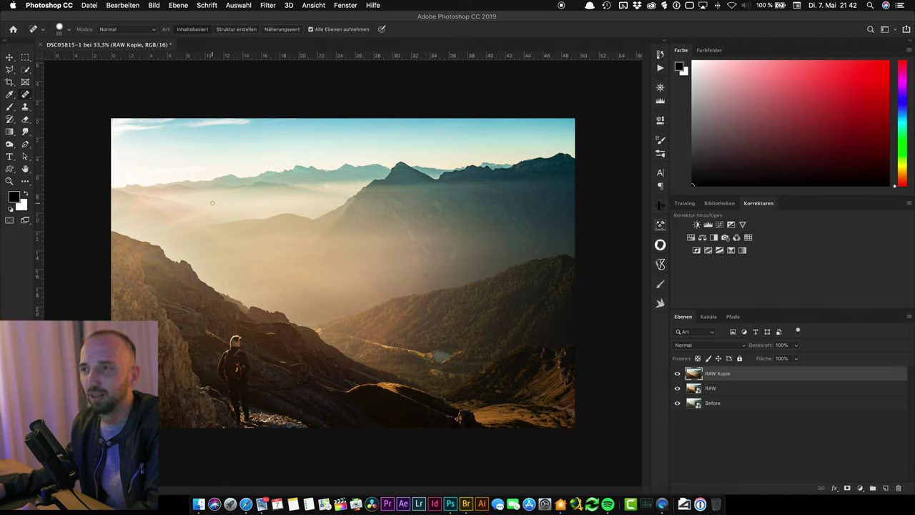
click(189, 216)
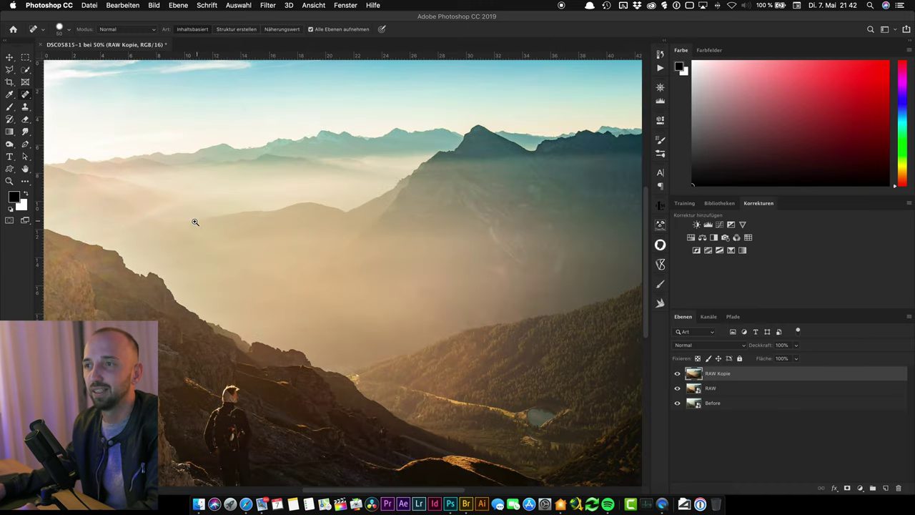
click(354, 261)
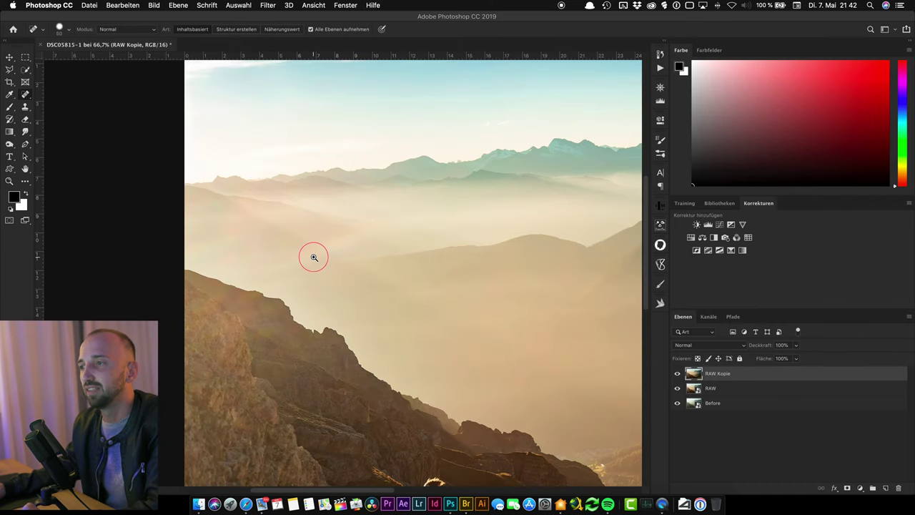
click(314, 258)
click(355, 236)
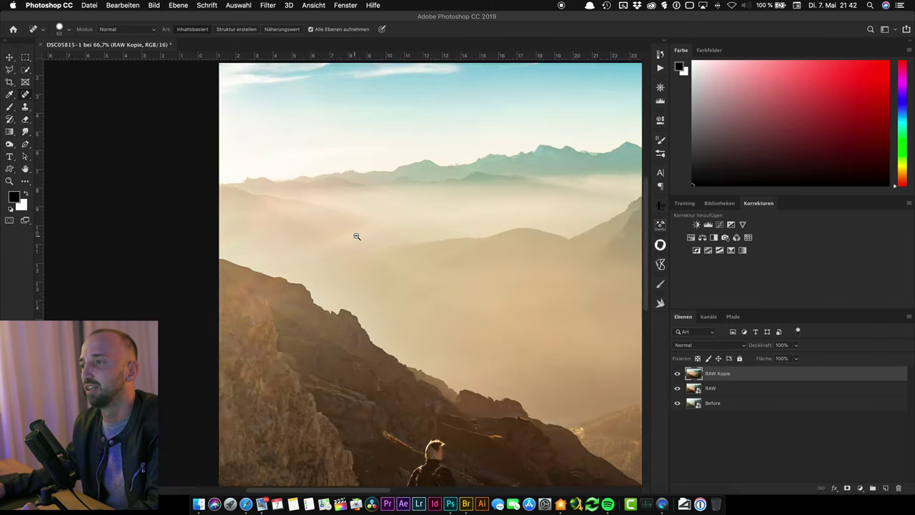
click(421, 229)
click(368, 221)
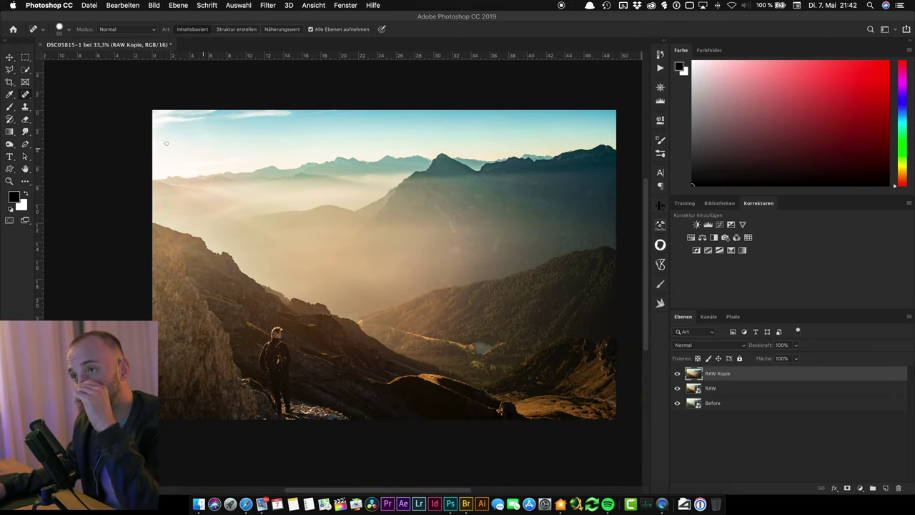
key(super+Tab)
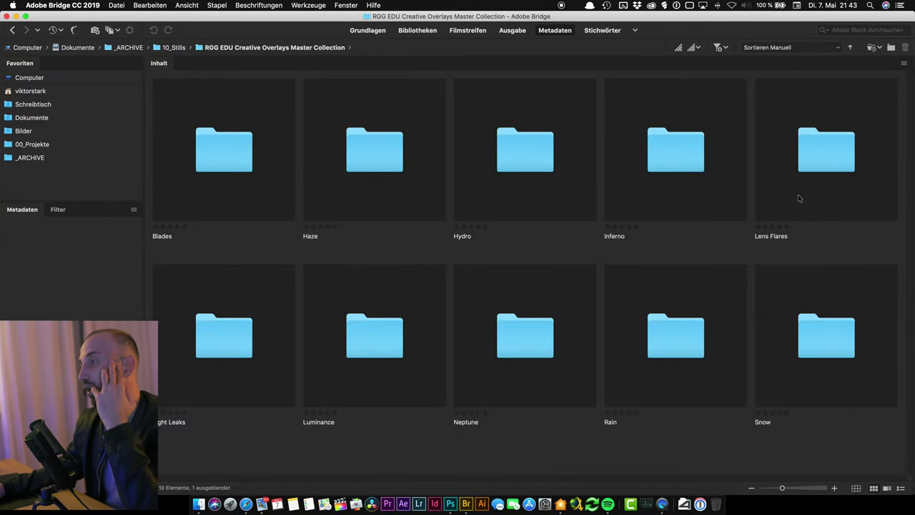
Step: Open the Lens Flares folder and preview Antares.jpg full screen
double_click(839, 148)
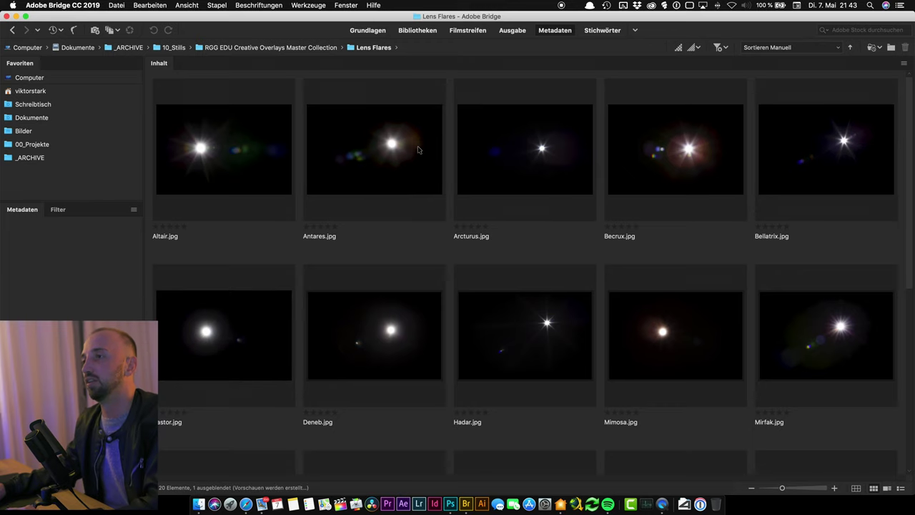
click(370, 167)
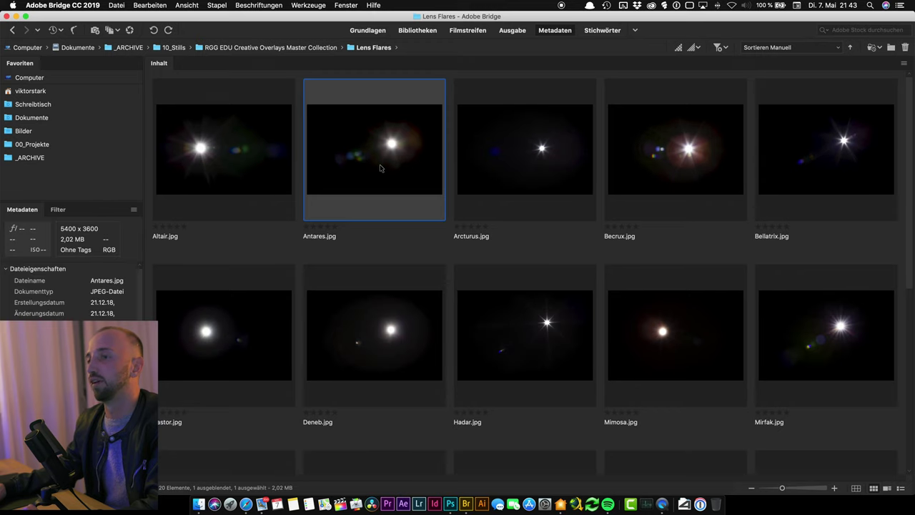
key(space)
key(space)
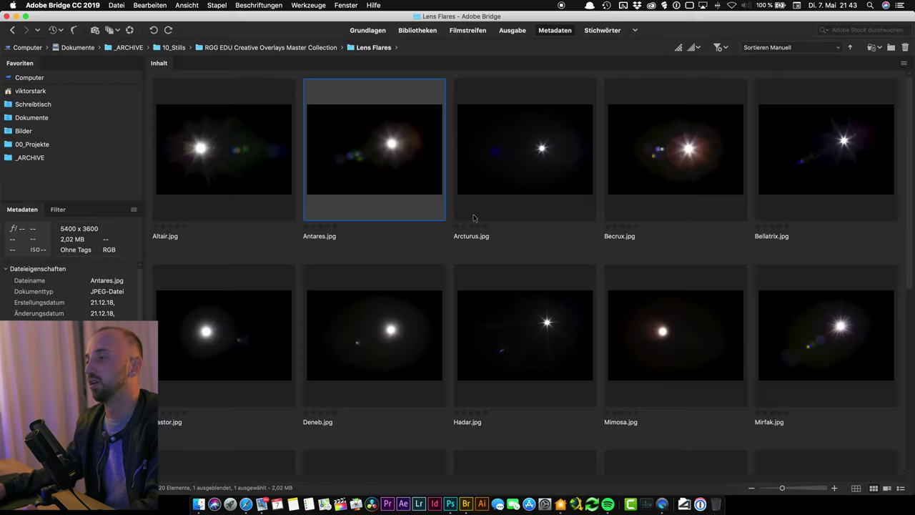
scroll(473, 218, down, 5)
scroll(473, 218, up, 5)
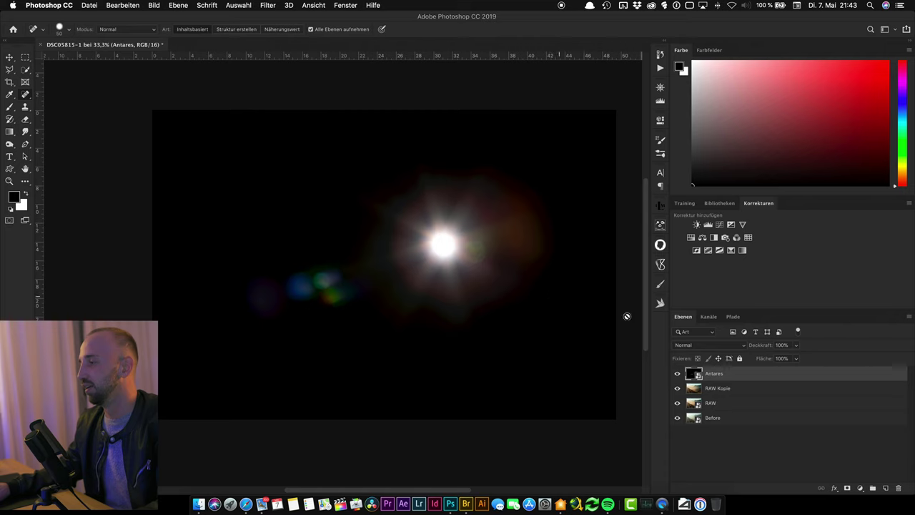
Step: Rasterize the Antares flare layer and set its blend mode to Negativ multiplizieren
right_click(740, 374)
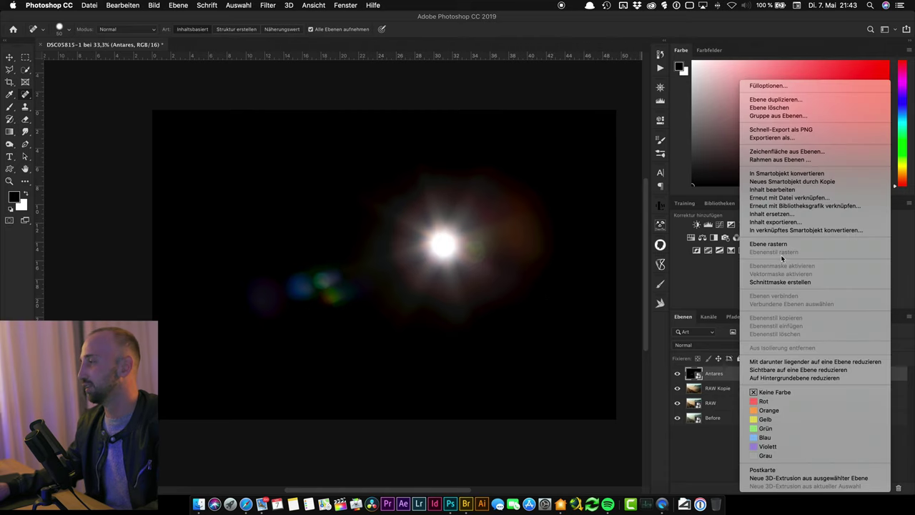
click(770, 244)
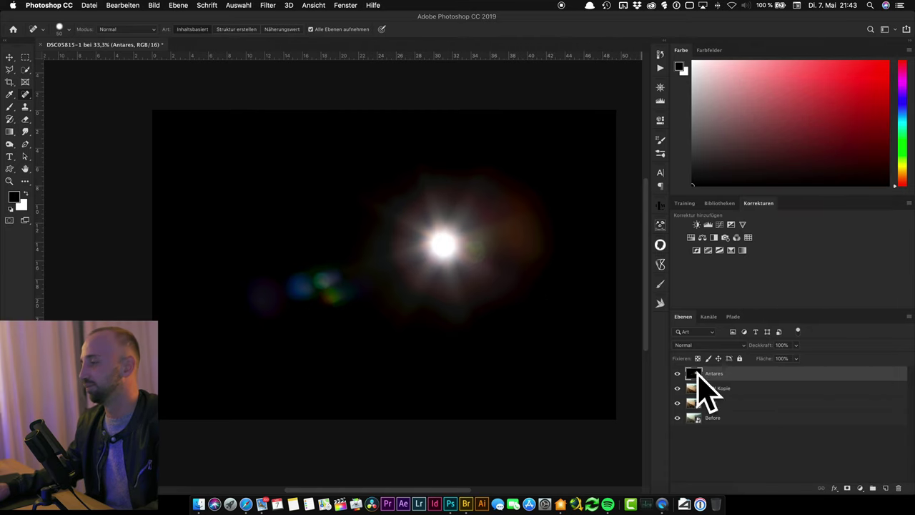
click(708, 344)
click(708, 347)
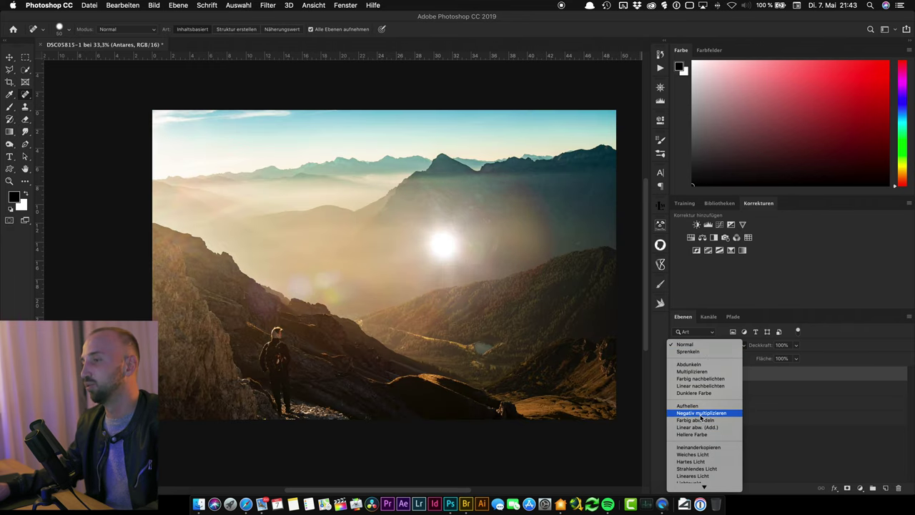
click(702, 413)
click(677, 374)
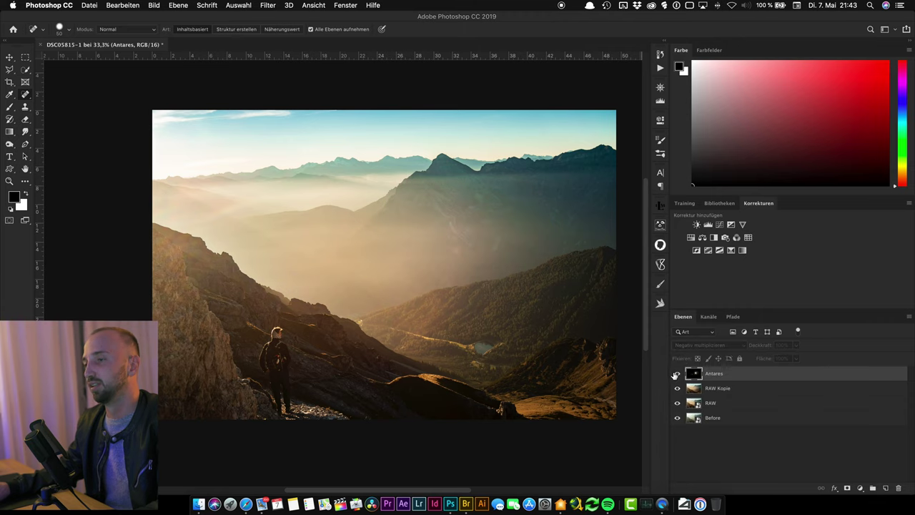
scroll(384, 300, up, 3)
Step: Rotate the flare, move it toward the top-left, and enlarge it
key(v)
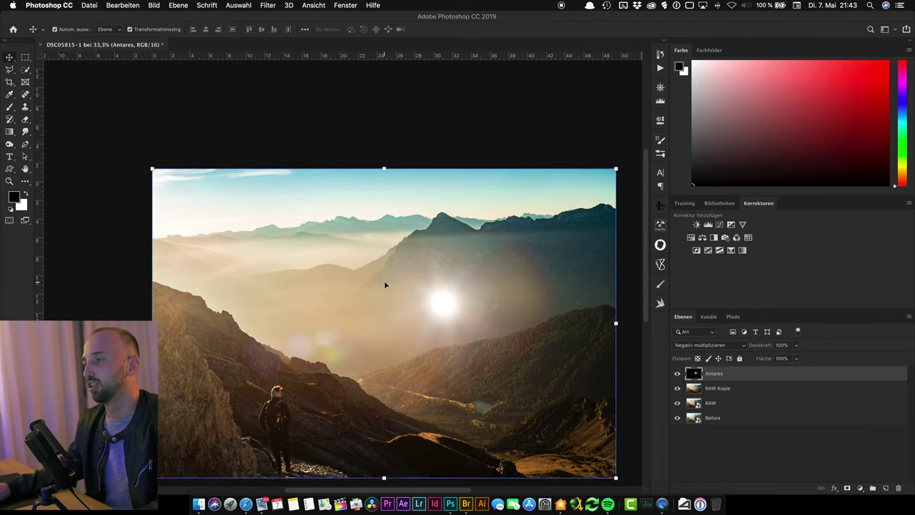
scroll(384, 281, down, 4)
mouse_move(619, 94)
mouse_down()
mouse_move(148, 201)
mouse_move(197, 256)
mouse_up()
drag(324, 245, 159, 153)
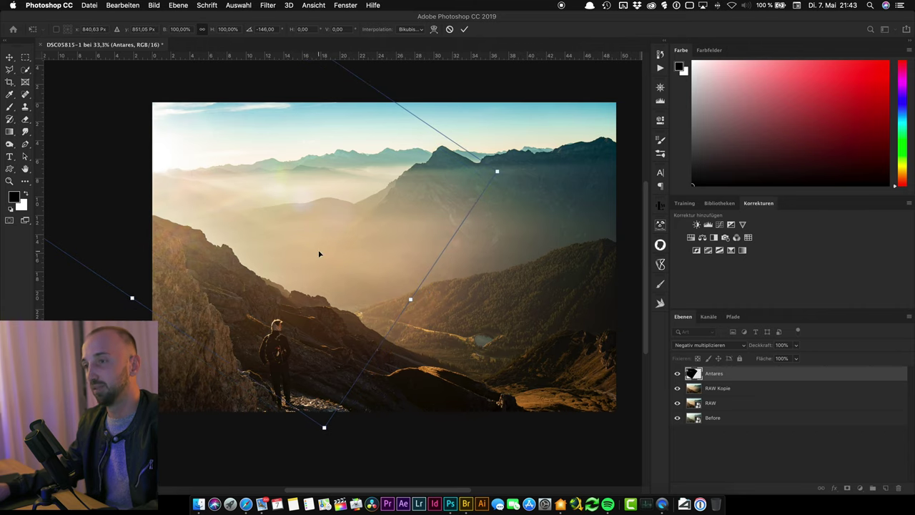
key(super+minus)
key(super+minus)
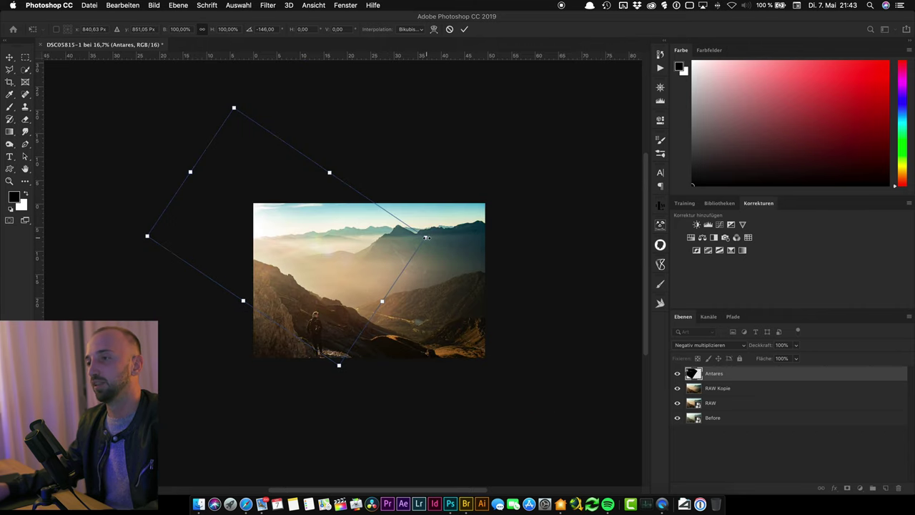
drag(426, 237, 575, 217)
mouse_move(328, 259)
mouse_down()
mouse_move(282, 287)
mouse_move(271, 276)
mouse_up()
key(Escape)
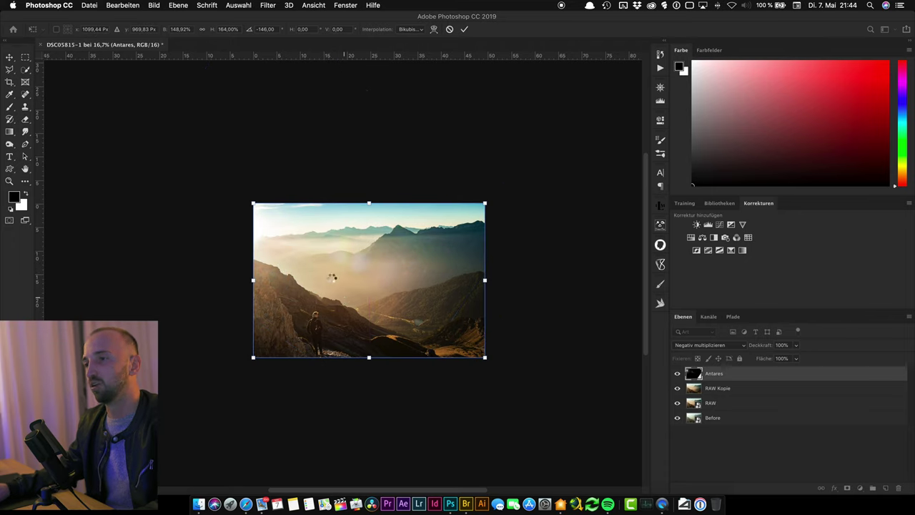
key(Return)
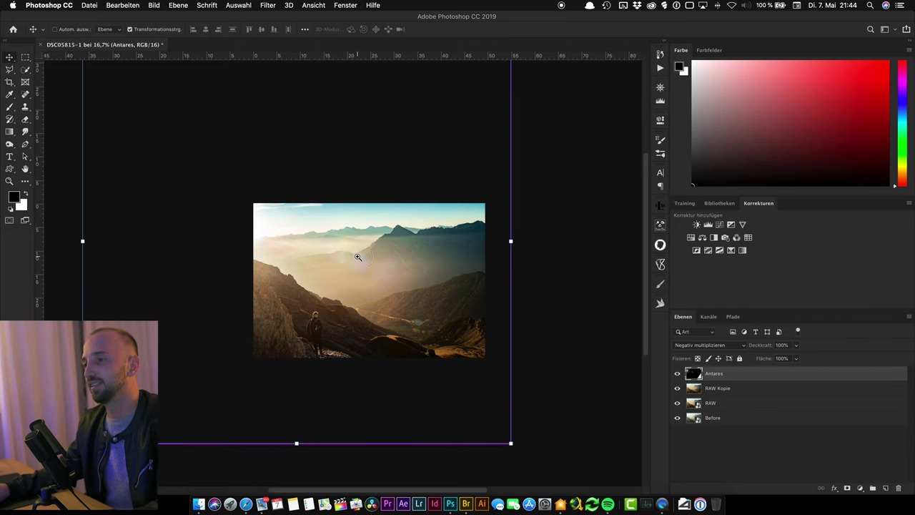
Step: Toggle the Antares flare on and off to compare, then leave it hidden
click(365, 262)
key(ctrl+Up)
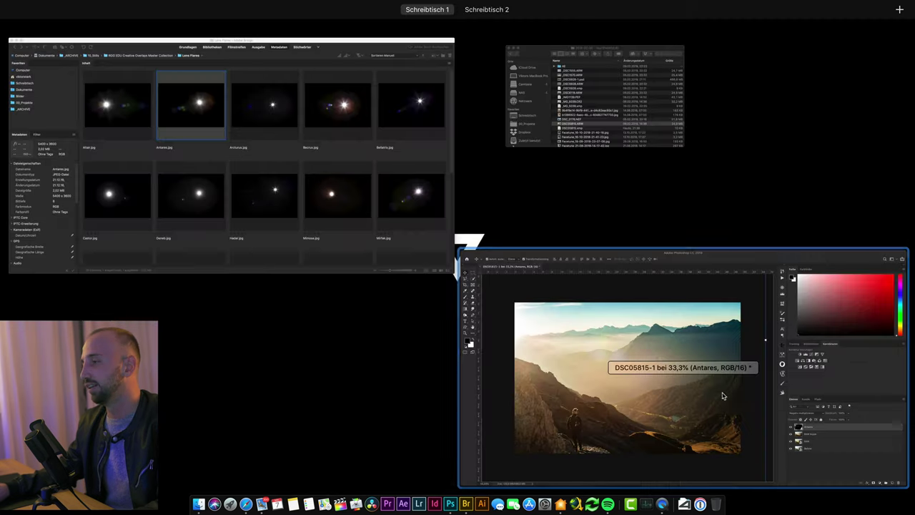
click(728, 334)
click(678, 373)
click(678, 374)
click(678, 373)
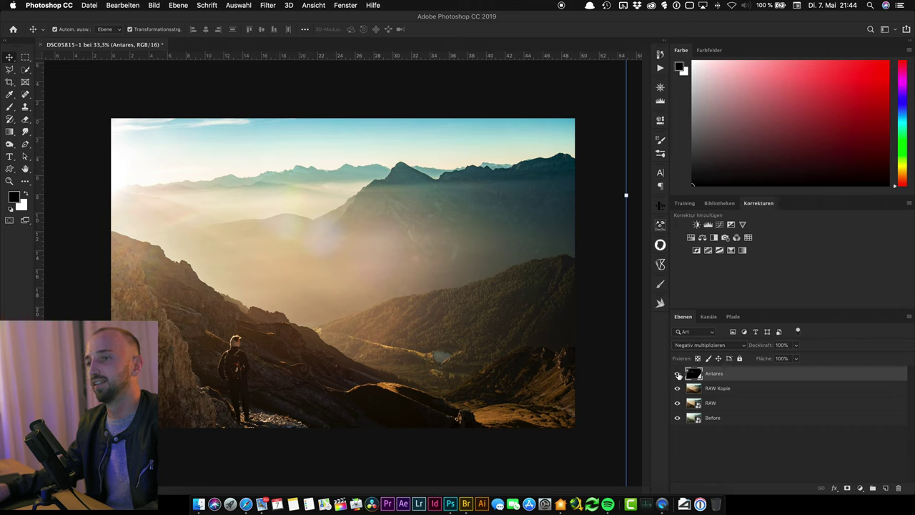
click(678, 374)
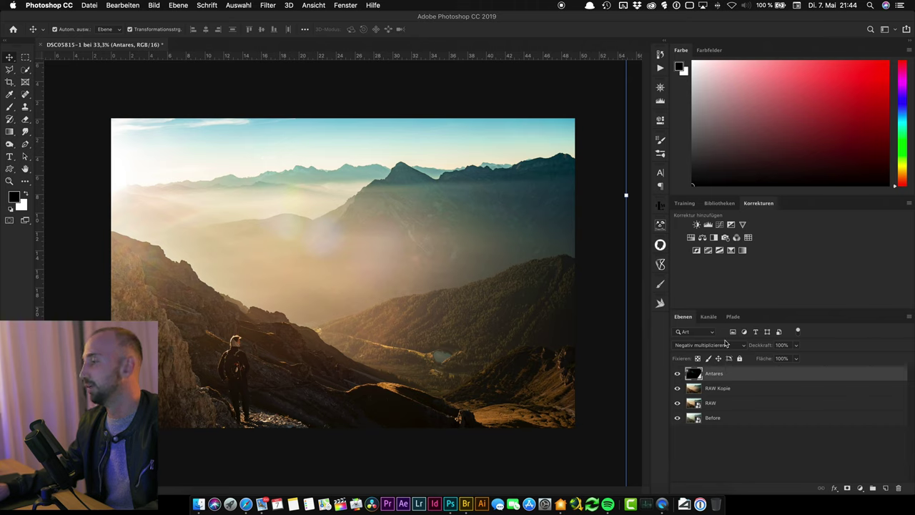
click(721, 389)
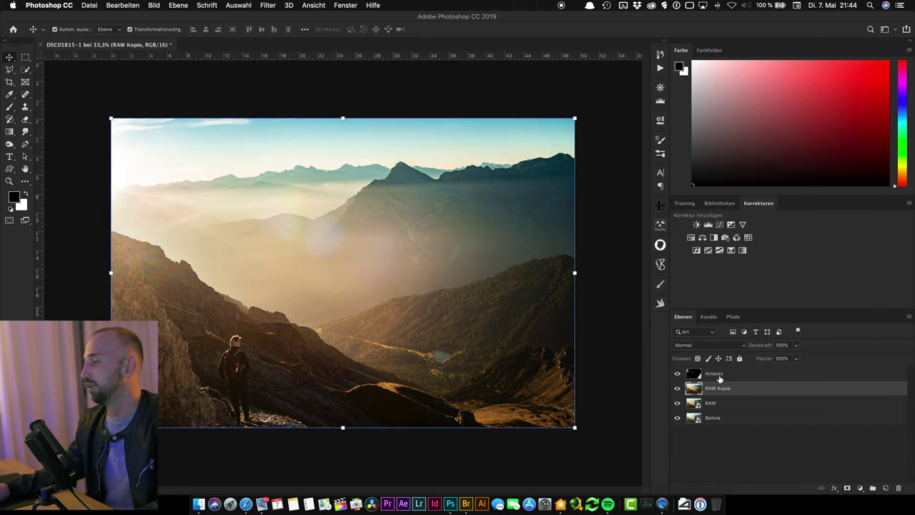
click(719, 376)
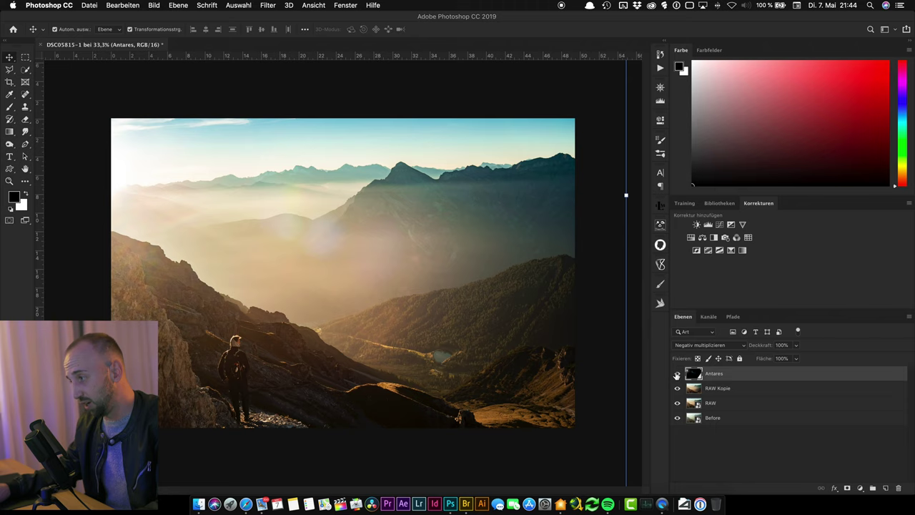
click(678, 375)
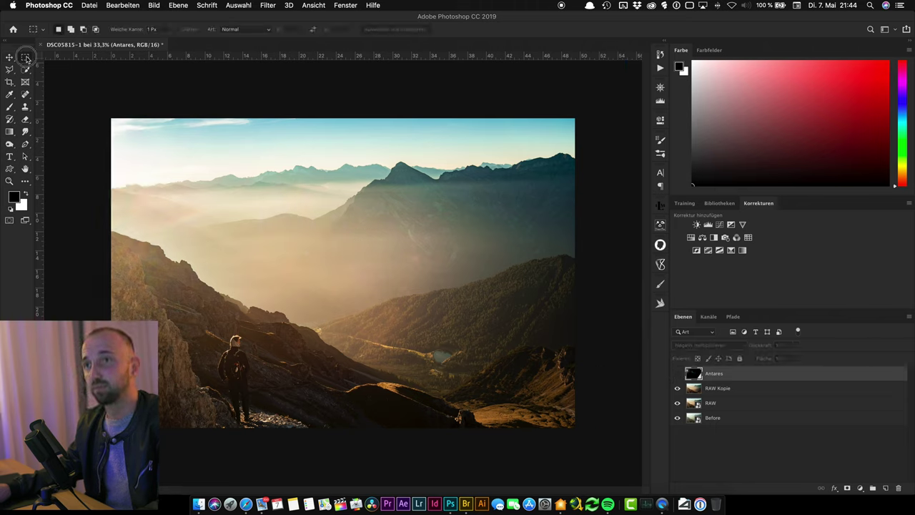
Step: Select an ellipse over the upper-left mountains and add a Curves layer pulled down to darken it
click(25, 57)
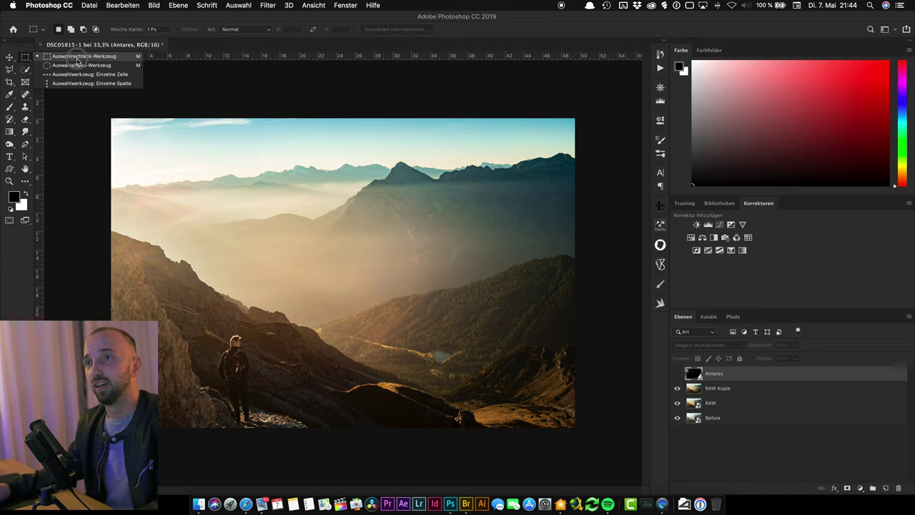
click(55, 69)
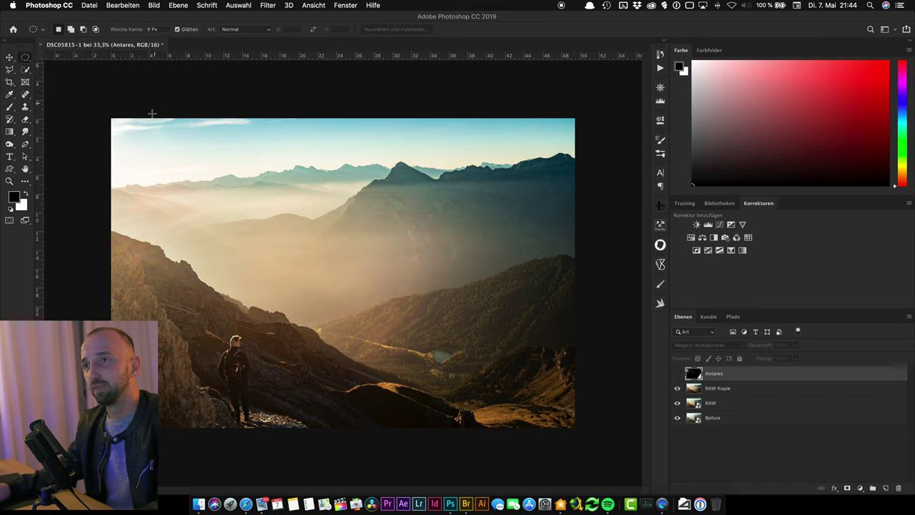
mouse_move(86, 102)
mouse_down()
mouse_move(409, 320)
mouse_move(244, 224)
mouse_up()
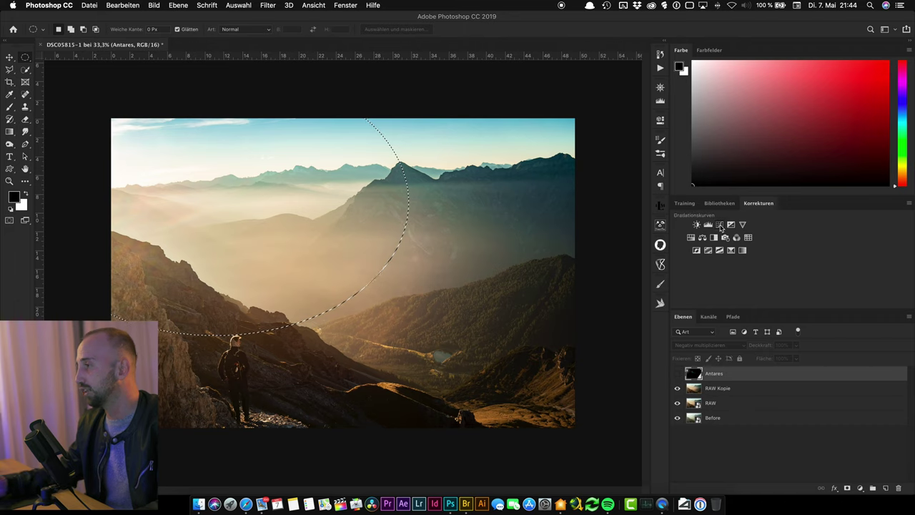
click(720, 225)
drag(568, 231, 581, 242)
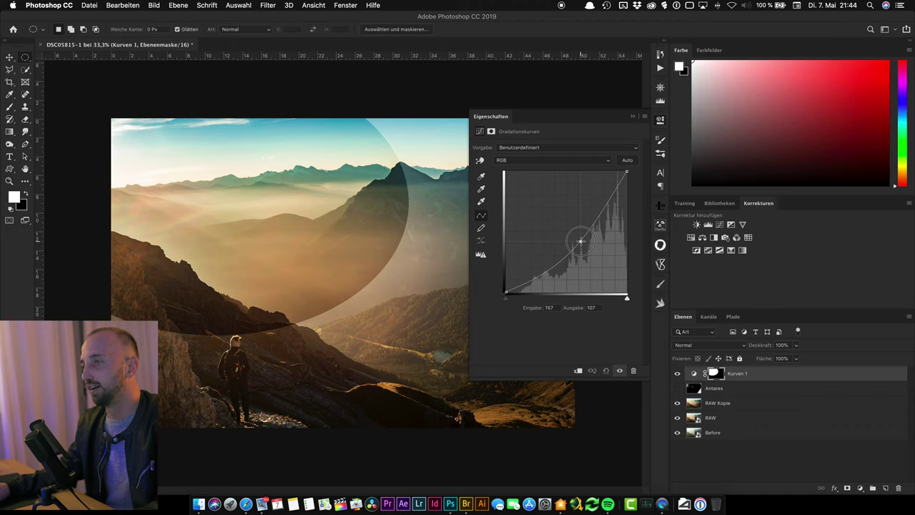
Step: Fill an ellipse around the hiker with Weiß in the Curves mask, then deselect
mouse_move(195, 302)
mouse_down()
mouse_move(297, 447)
mouse_move(280, 446)
mouse_move(303, 470)
mouse_up()
click(235, 368)
drag(112, 282, 258, 359)
right_click(256, 359)
click(286, 434)
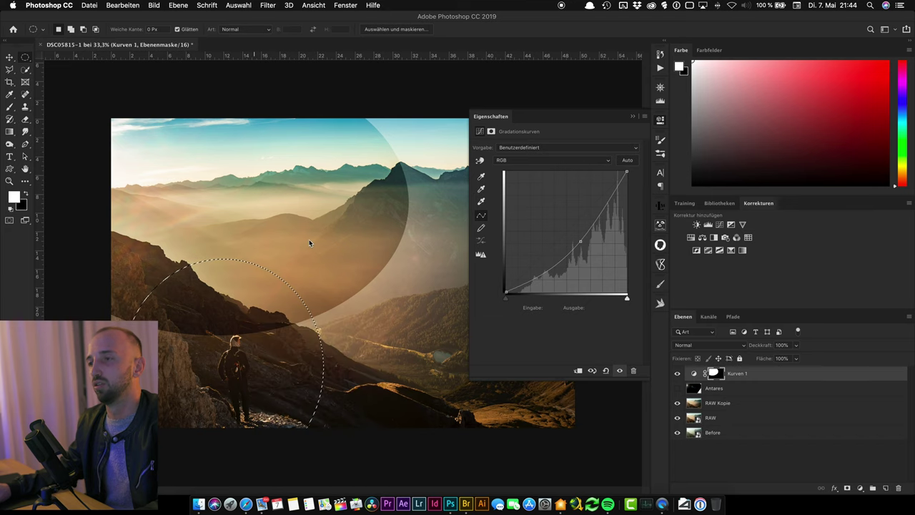
click(340, 154)
click(326, 173)
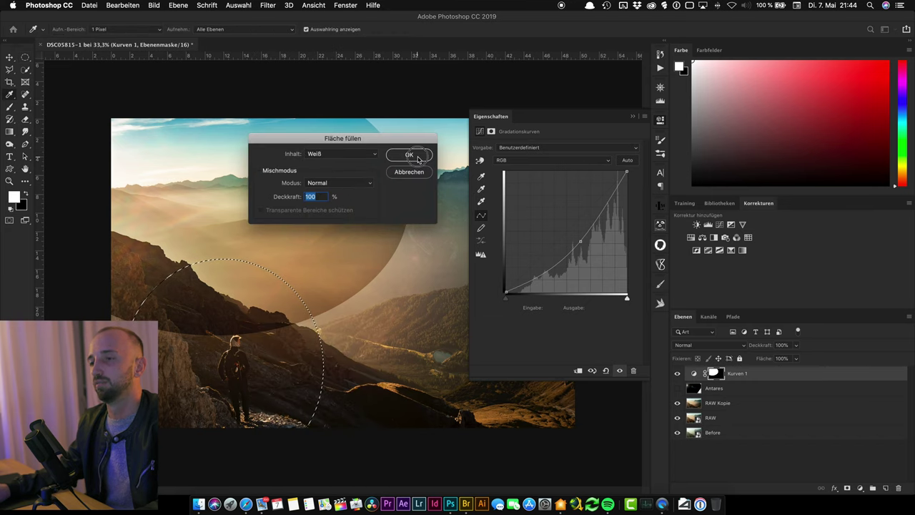
click(410, 155)
key(super+d)
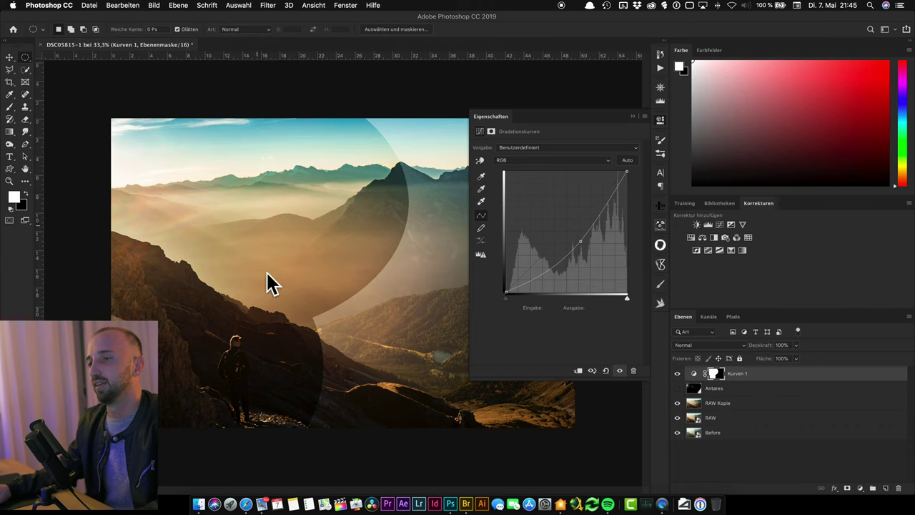
Step: Invert the Kurven 1 mask with Umkehren in the mask properties
click(491, 132)
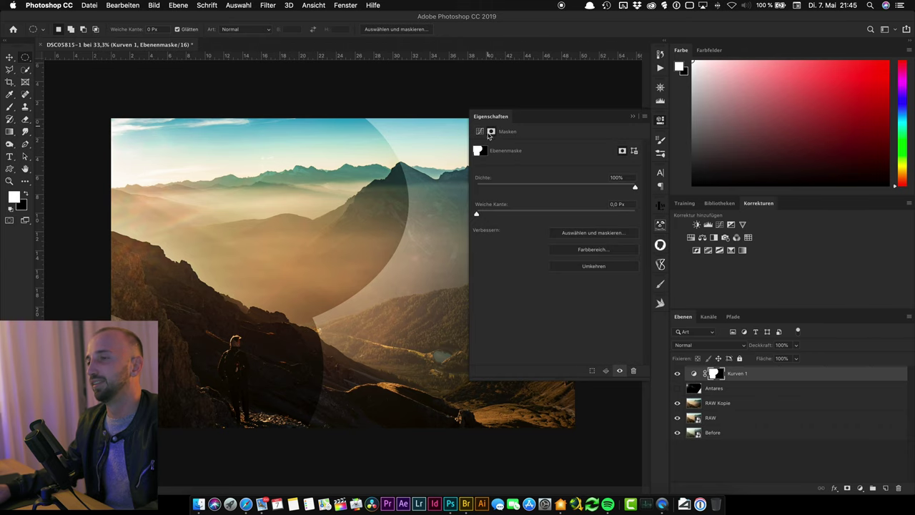
click(607, 266)
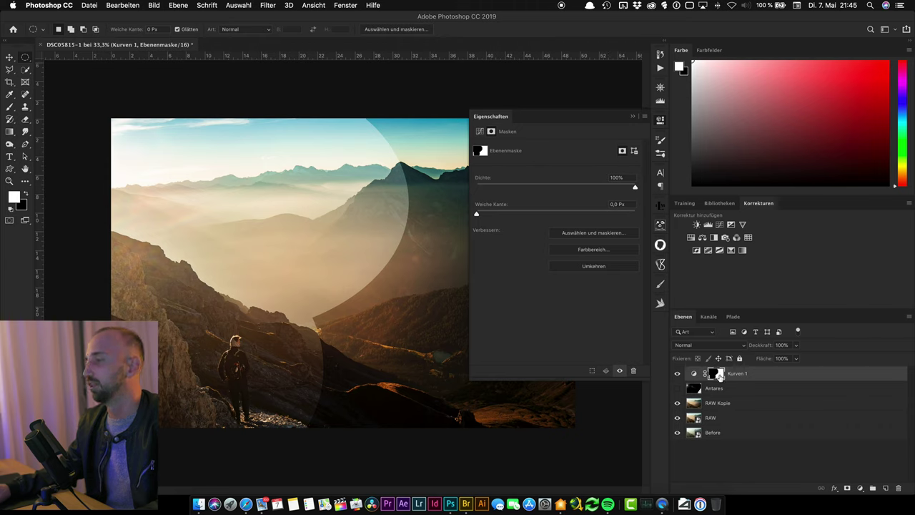
click(600, 269)
click(601, 267)
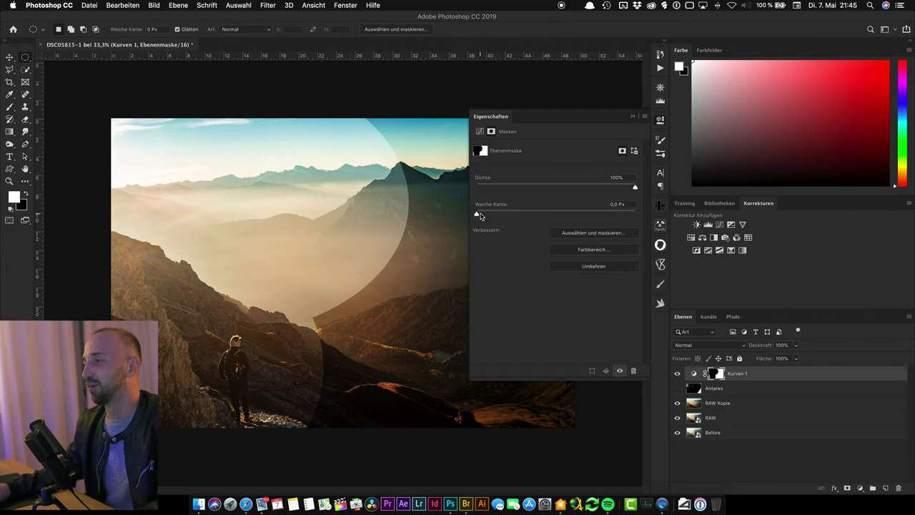
Step: Feather the mask edge to about 946.6 px and toggle Kurven 1 to compare
drag(522, 216, 551, 215)
click(589, 215)
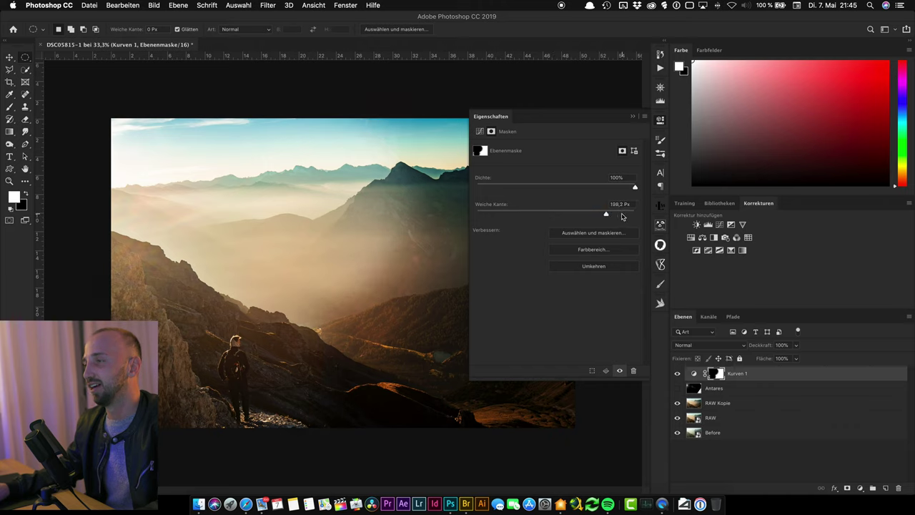
click(623, 216)
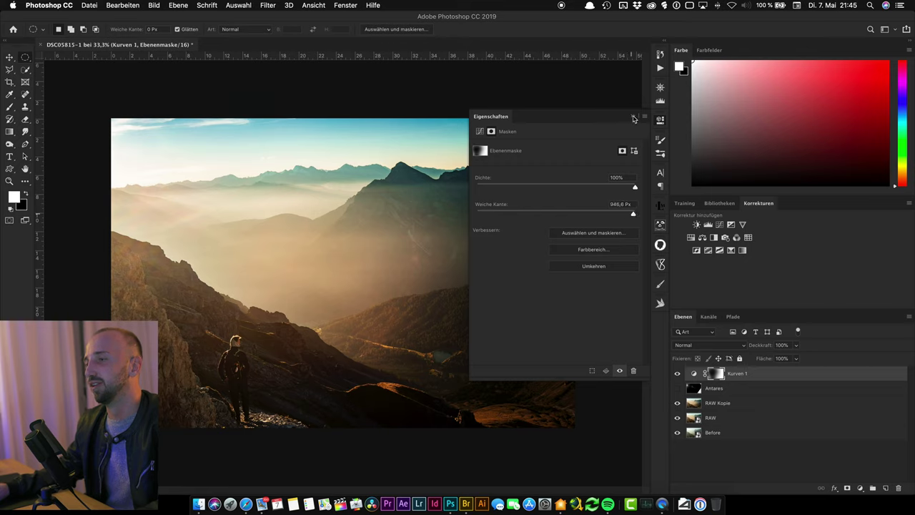
click(661, 225)
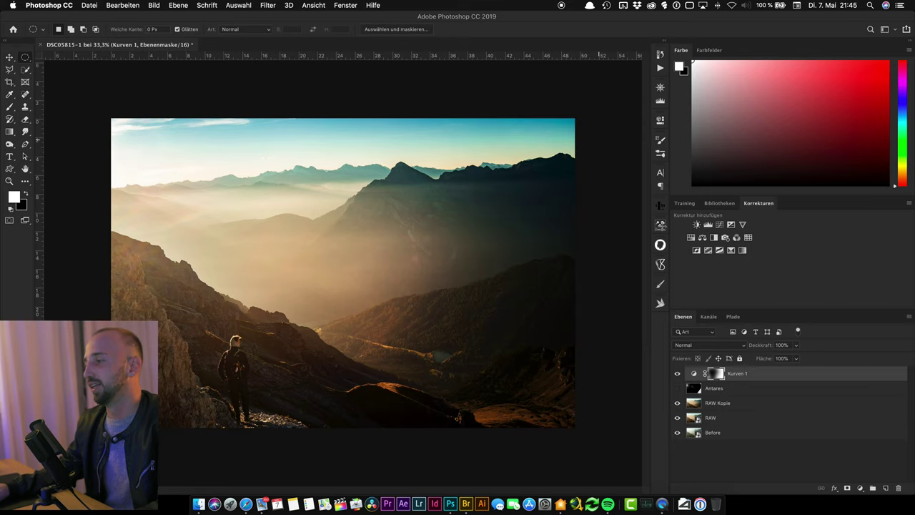
click(694, 374)
click(678, 375)
click(678, 375)
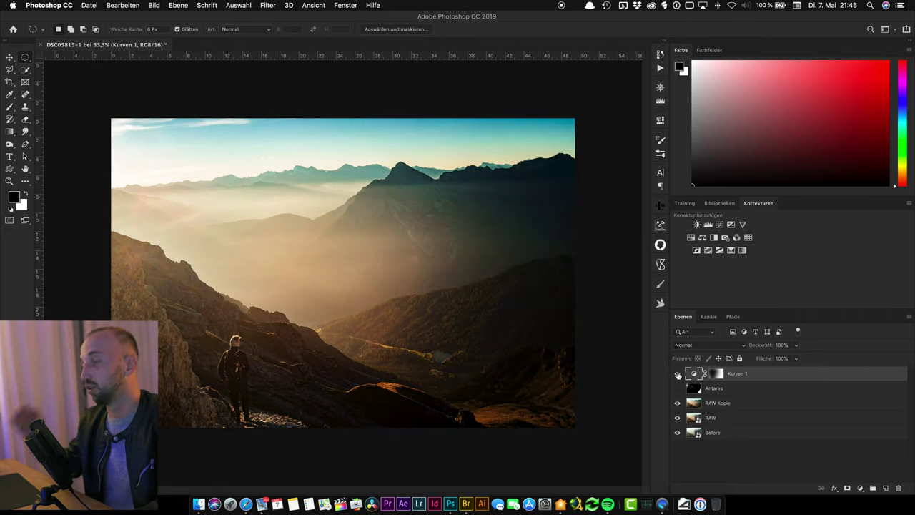
Step: Toggle the Curves adjustment on and off to compare the darkening
click(678, 375)
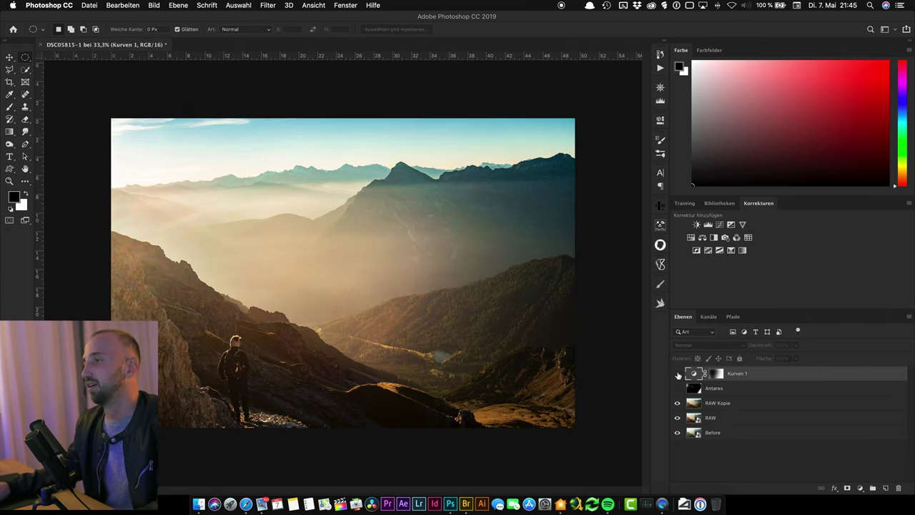
click(678, 375)
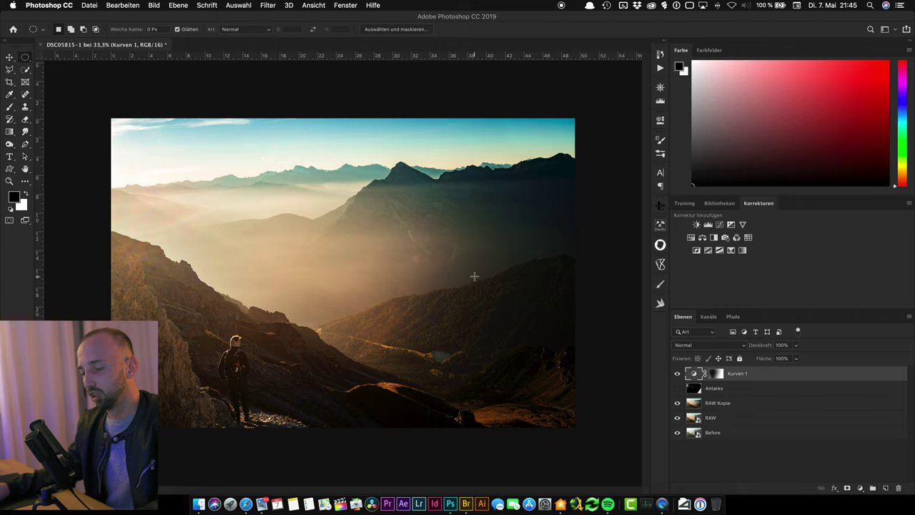
key(ctrl+minus)
key(ctrl+plus)
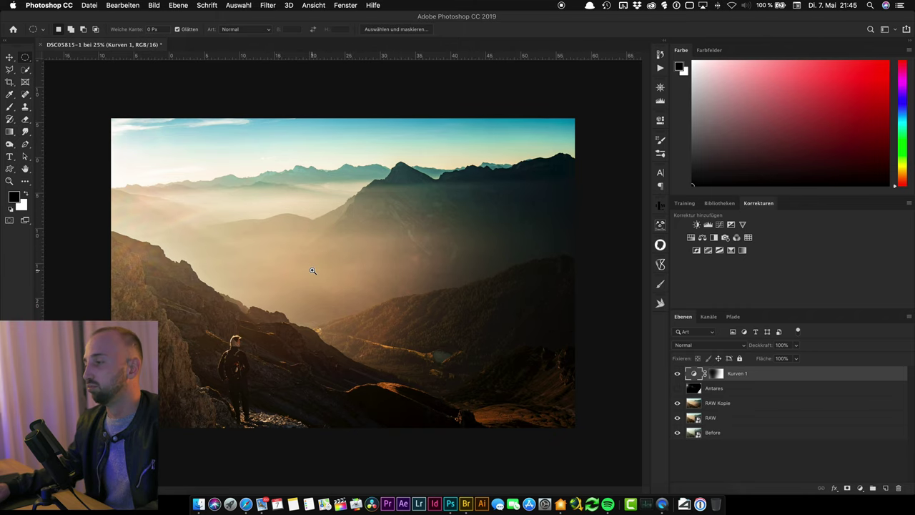
Step: Show the Antares flare, move it above Kurven 1, and add a Selective Color layer
click(678, 389)
drag(731, 393, 731, 367)
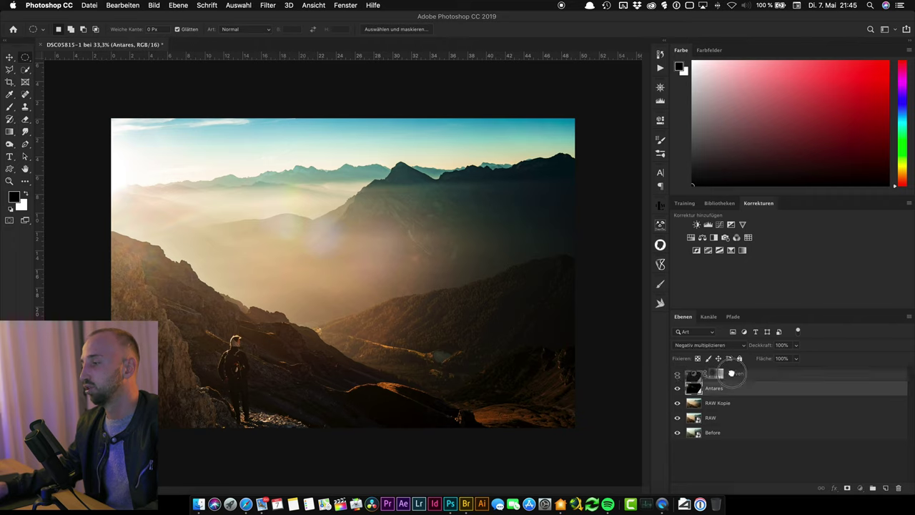
click(678, 374)
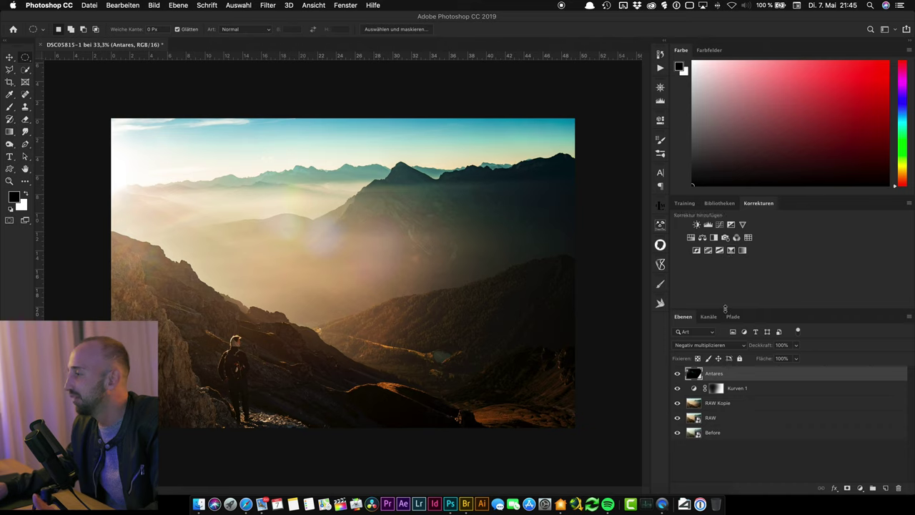
drag(725, 309, 726, 274)
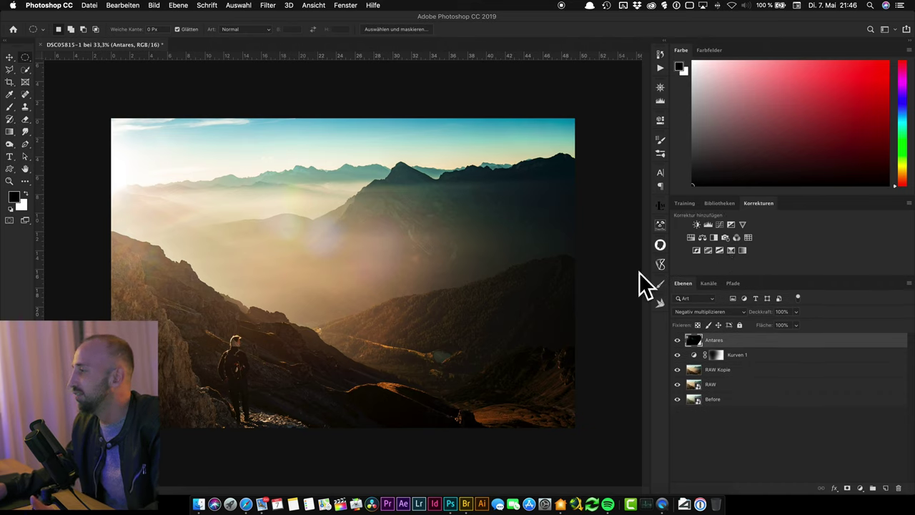
click(731, 250)
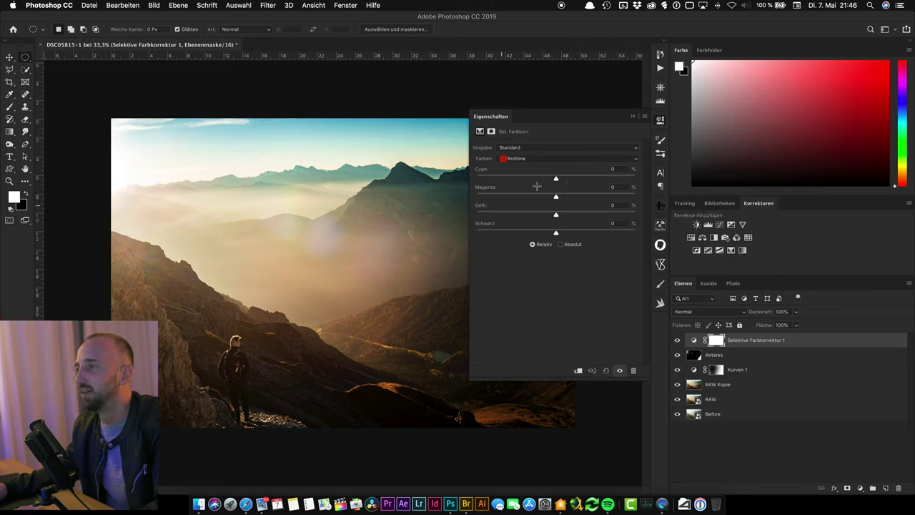
Step: Choose Rottöne as the colour range and adjust the reds' Cyan slider toward -9
click(531, 161)
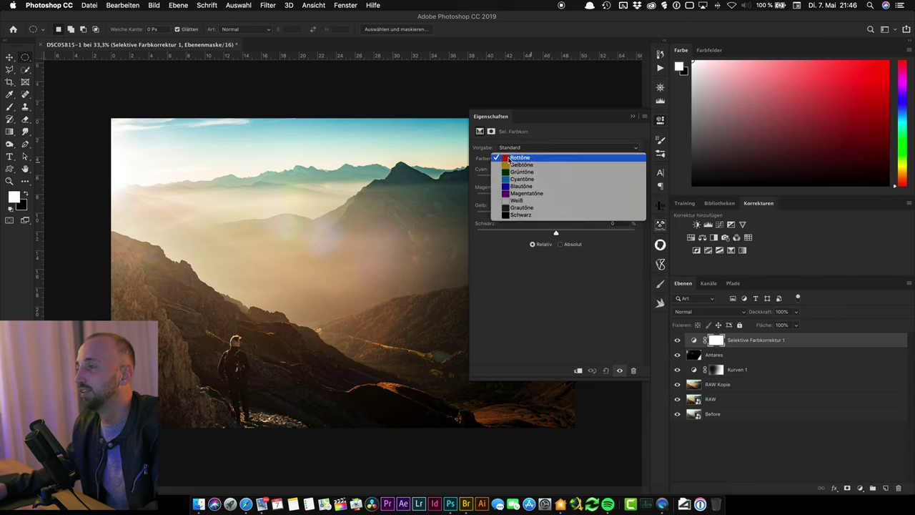
click(506, 158)
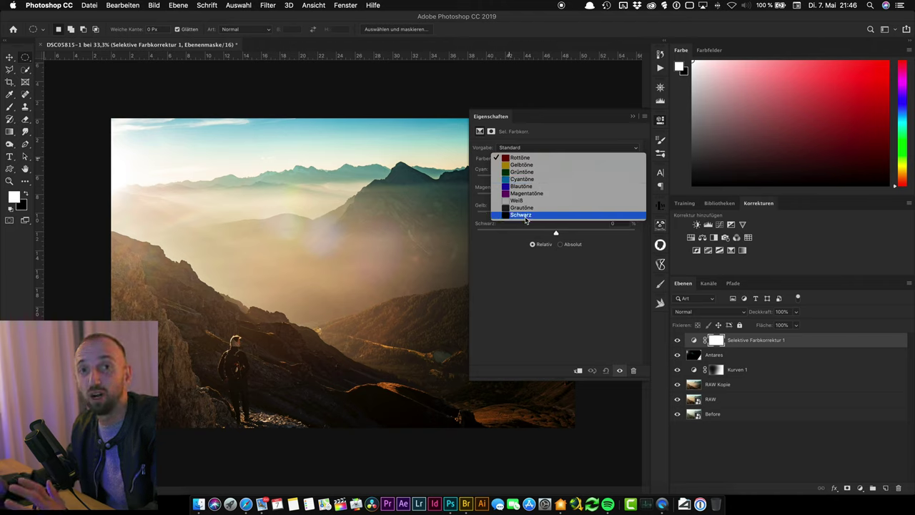
click(535, 129)
mouse_move(556, 178)
mouse_down()
mouse_move(583, 179)
mouse_move(459, 191)
mouse_move(548, 183)
mouse_move(556, 216)
mouse_move(525, 230)
mouse_move(587, 232)
mouse_move(570, 234)
mouse_up()
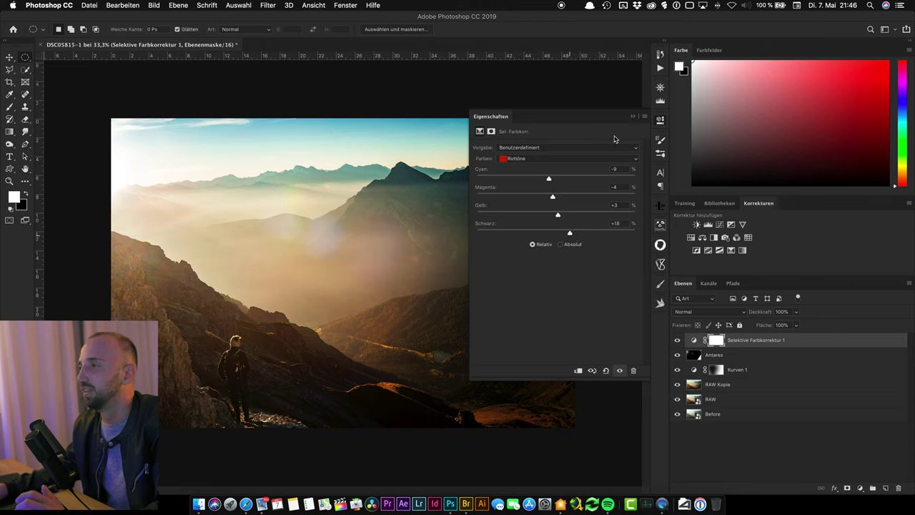
Step: Shift the Gelbtöne (yellows) to Cyan -17, Magenta -7, Yellow -2 and Black +5
click(515, 159)
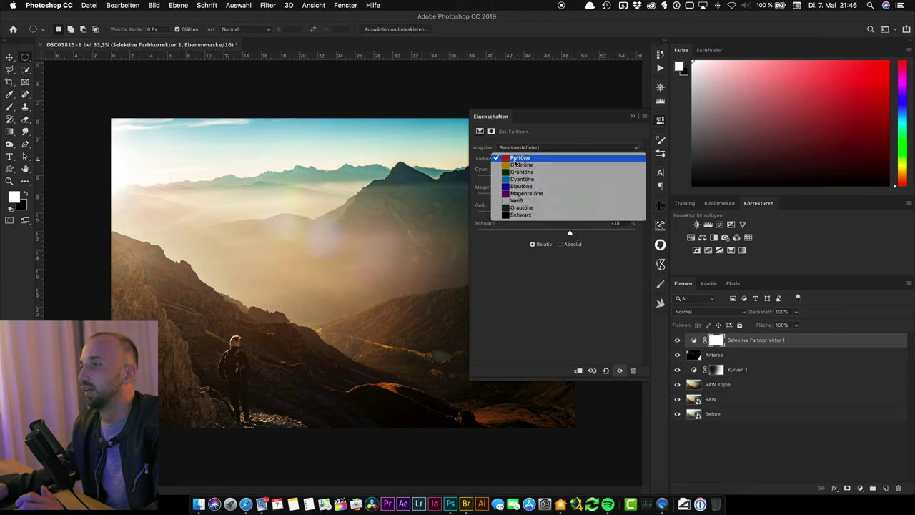
click(516, 167)
mouse_move(555, 179)
mouse_down()
mouse_move(491, 198)
mouse_move(553, 200)
mouse_up()
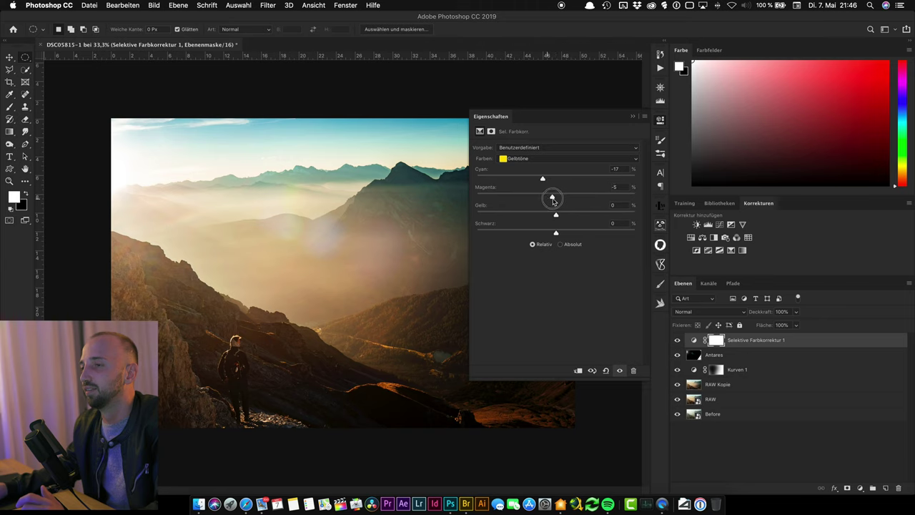
click(557, 220)
drag(557, 234, 561, 235)
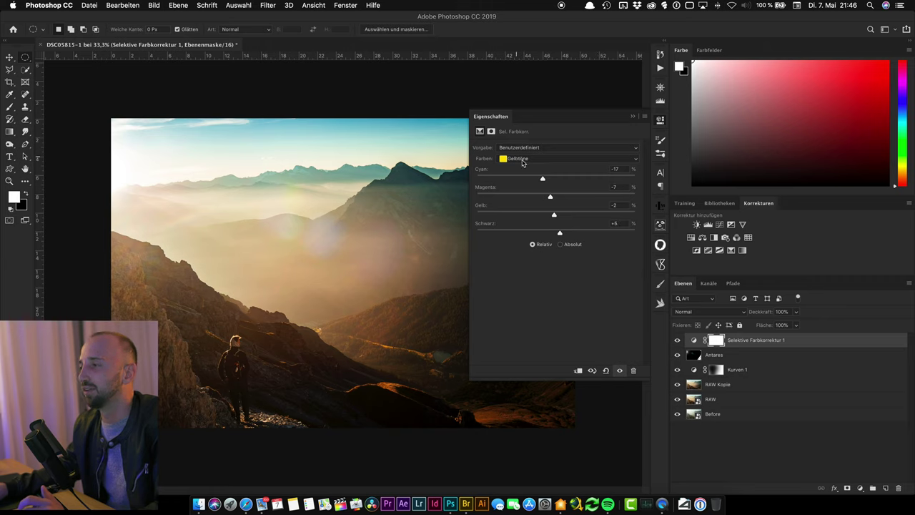
click(522, 159)
click(529, 170)
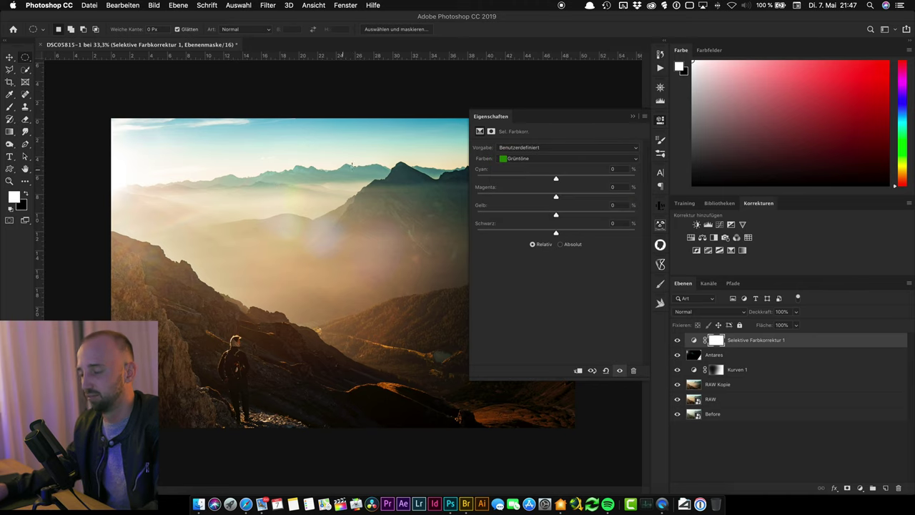
Step: Set the Grüntöne (greens) to Cyan -28 and Magenta -2
click(391, 191)
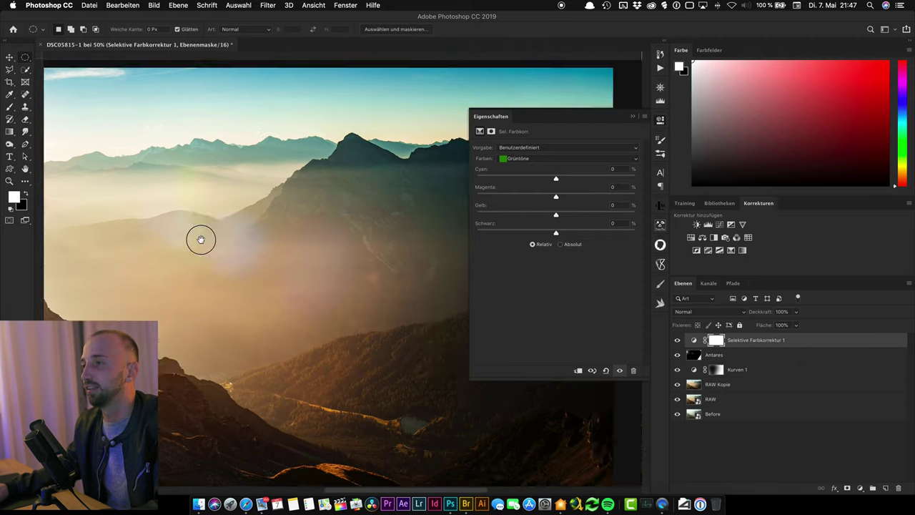
drag(205, 205, 240, 191)
key(super+r)
mouse_move(557, 179)
mouse_down()
mouse_move(485, 182)
mouse_move(575, 183)
mouse_move(533, 179)
mouse_move(584, 196)
mouse_move(555, 199)
mouse_up()
alt+click(332, 235)
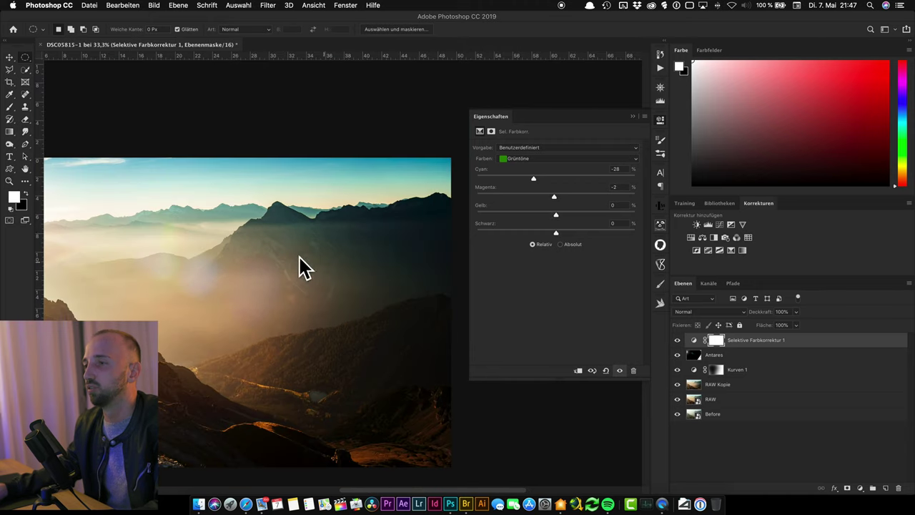
drag(294, 249, 317, 244)
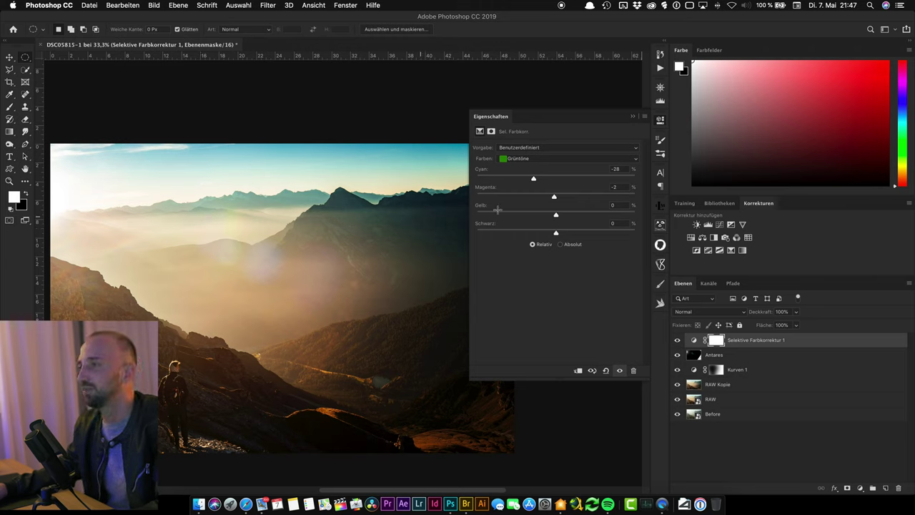
Step: Set the Cyantöne (cyans) to Cyan +18, Magenta +9 and Yellow +26
click(527, 158)
click(522, 165)
mouse_move(556, 178)
mouse_down()
mouse_move(509, 179)
mouse_move(570, 179)
mouse_move(565, 201)
mouse_move(584, 215)
mouse_move(509, 214)
mouse_move(563, 218)
mouse_move(519, 214)
mouse_up()
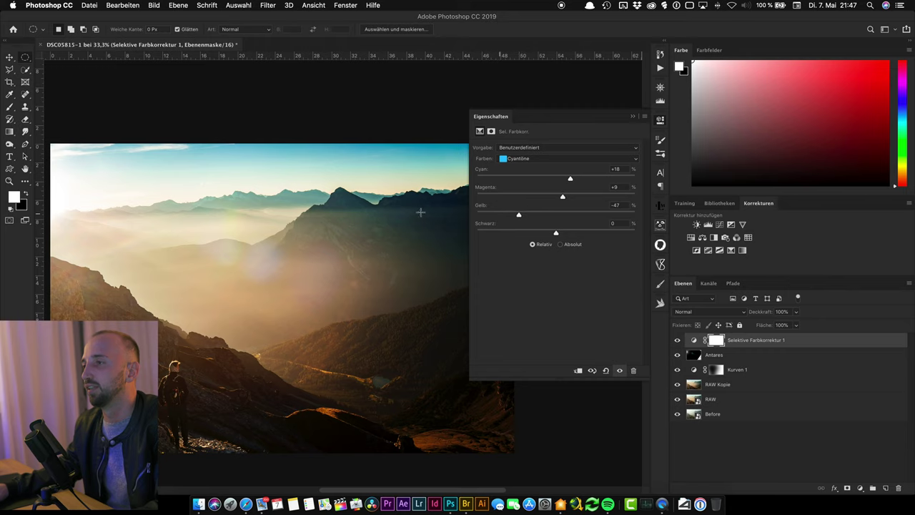
drag(449, 213, 446, 212)
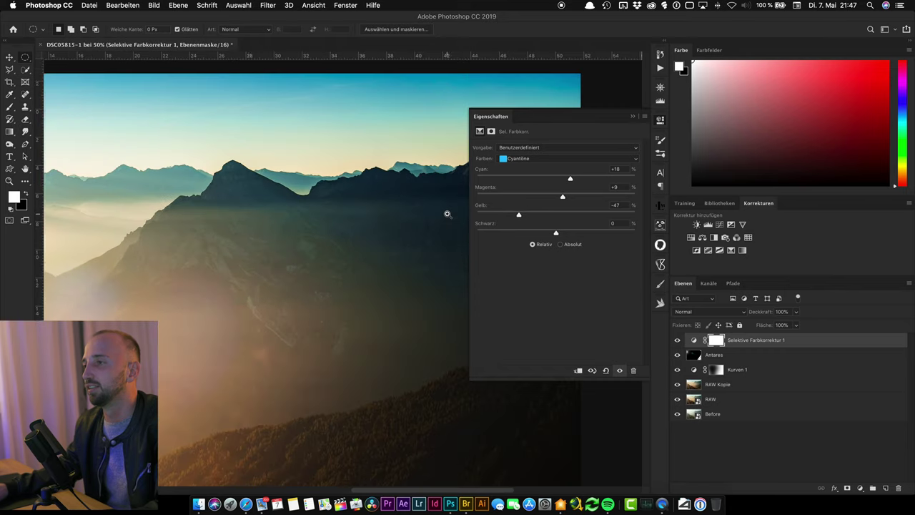
double_click(617, 204)
text(-100)
key(Return)
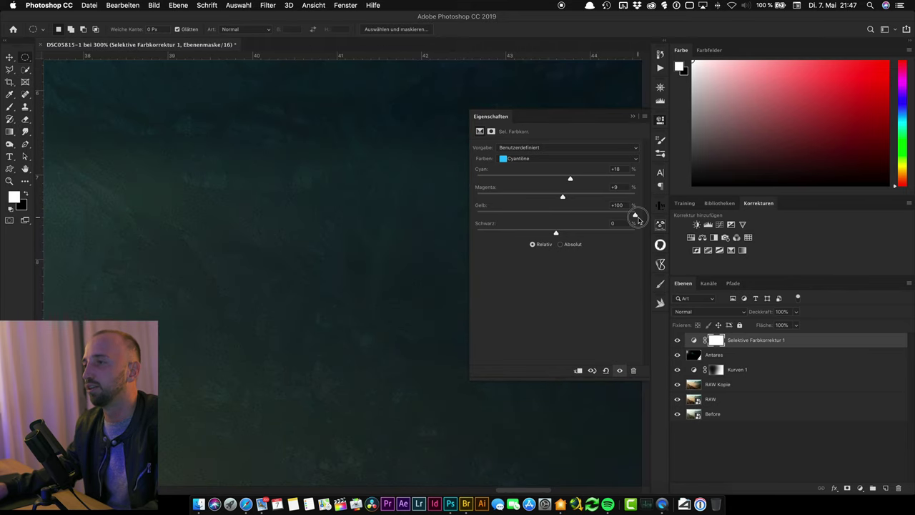
drag(588, 215, 576, 215)
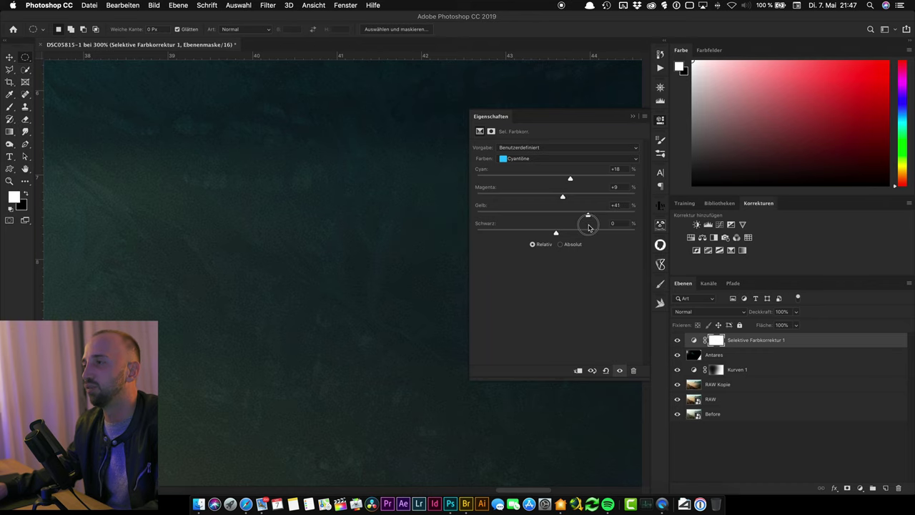
alt+click(393, 223)
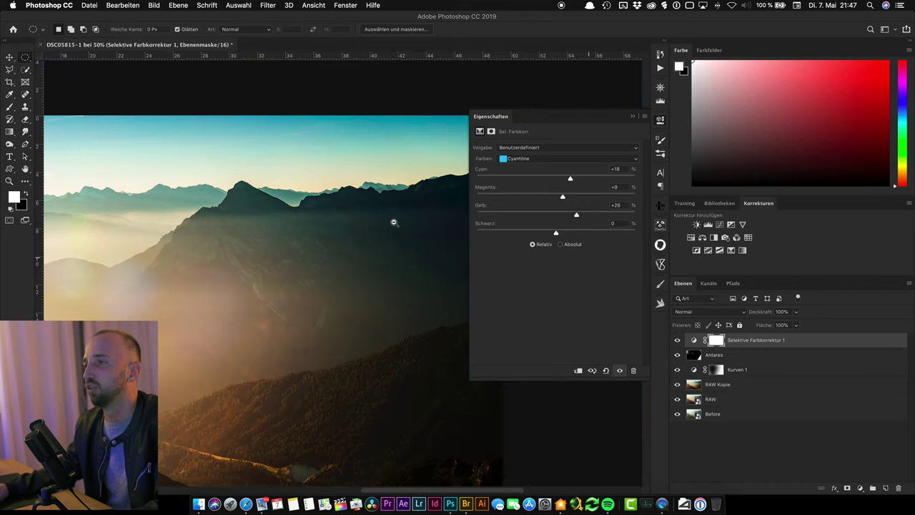
drag(329, 217, 433, 148)
key(ctrl+r)
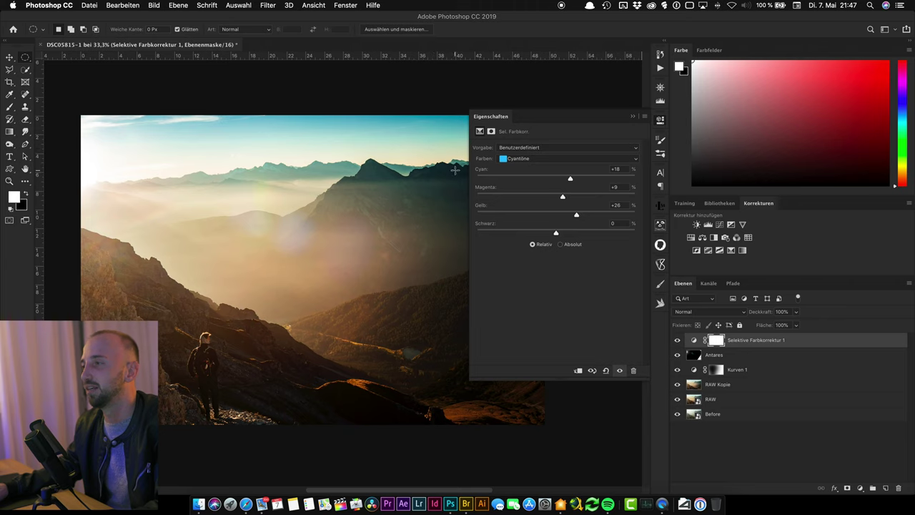
Step: Take cyan out of the Blautöne (blues), setting Cyan to -32
click(533, 159)
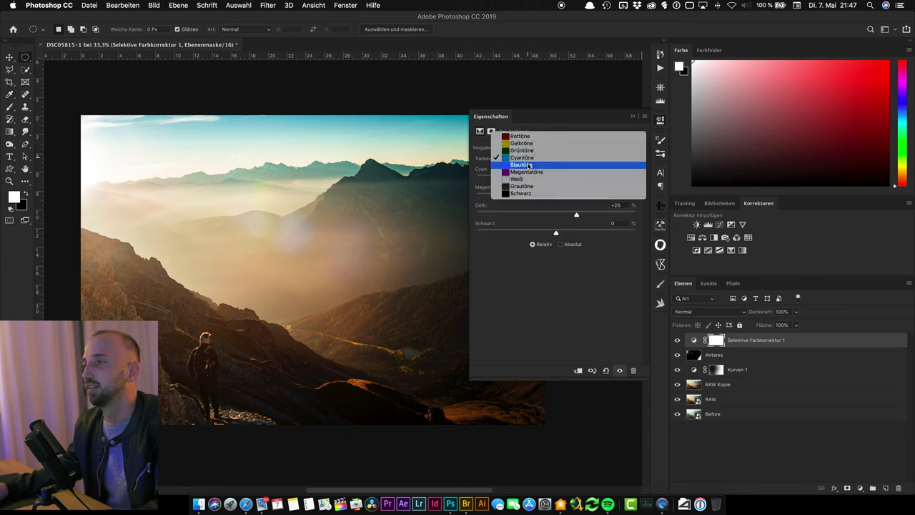
click(530, 165)
click(533, 182)
mouse_move(532, 188)
mouse_down()
mouse_move(549, 191)
mouse_move(530, 189)
mouse_up()
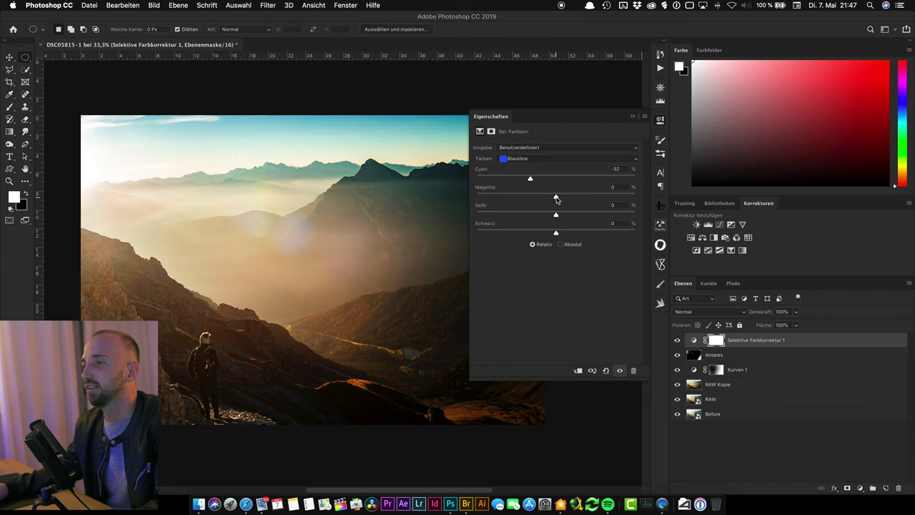
drag(546, 199, 555, 199)
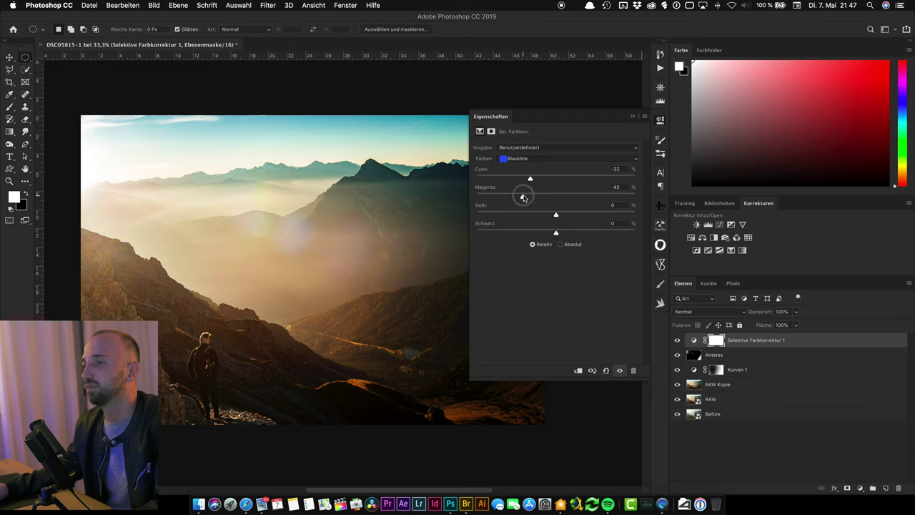
Step: Set the whites to Cyan -11, Magenta -27, Yellow +6 and Black -27
click(542, 159)
click(538, 173)
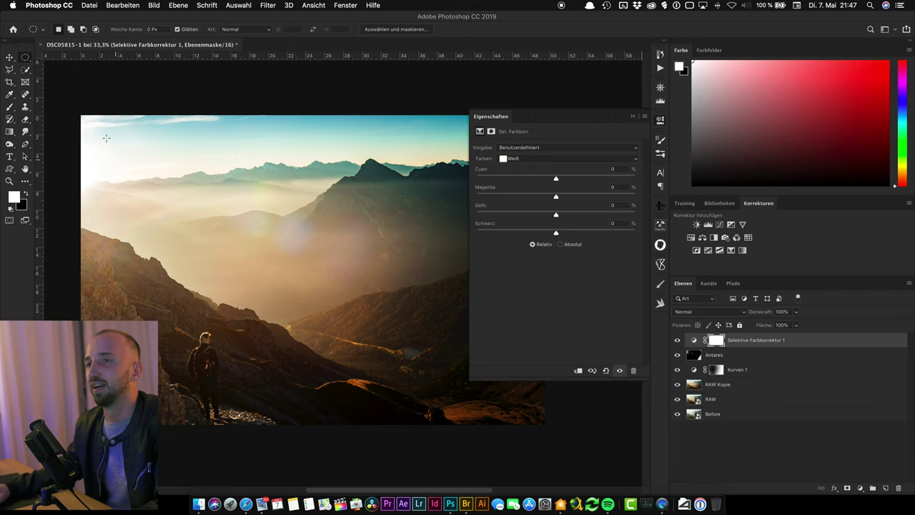
mouse_move(556, 179)
mouse_down()
mouse_move(733, 185)
mouse_move(548, 179)
mouse_move(628, 196)
mouse_move(484, 198)
mouse_move(533, 198)
mouse_move(599, 222)
mouse_move(561, 214)
mouse_up()
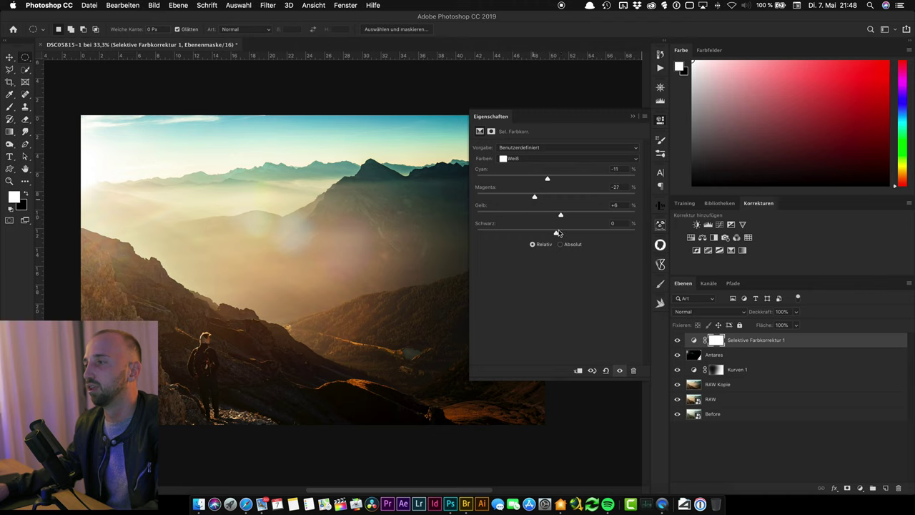
mouse_move(556, 234)
mouse_down()
mouse_move(502, 233)
mouse_move(535, 235)
mouse_up()
click(677, 340)
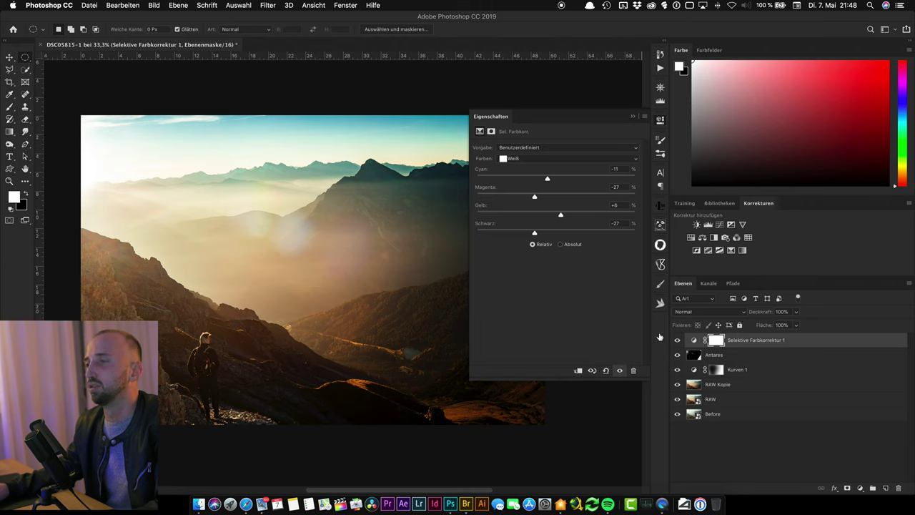
Step: Shift the Grautöne (neutrals) to Cyan +8, Magenta +5, Yellow +3 and Black -3
click(522, 158)
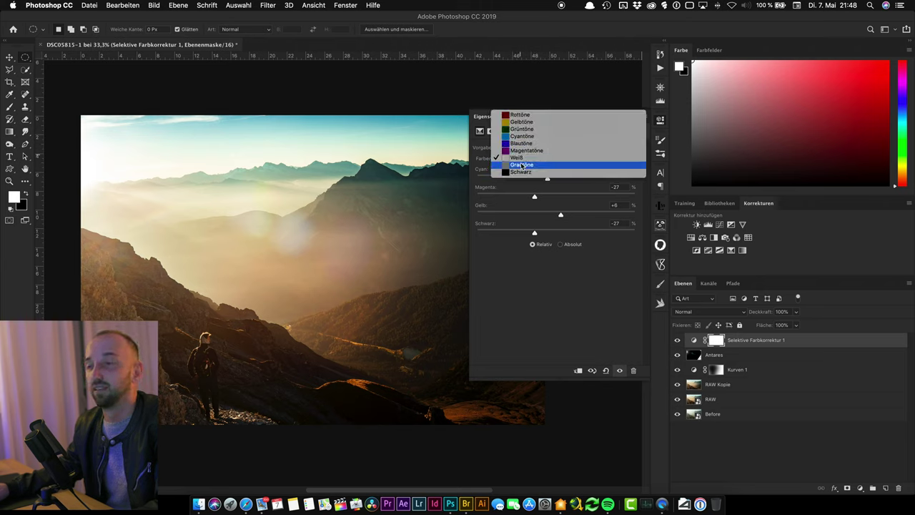
click(521, 166)
mouse_move(556, 178)
mouse_down()
mouse_move(635, 180)
mouse_move(476, 183)
mouse_move(602, 187)
mouse_move(508, 185)
mouse_move(593, 185)
mouse_move(558, 188)
mouse_move(561, 198)
mouse_up()
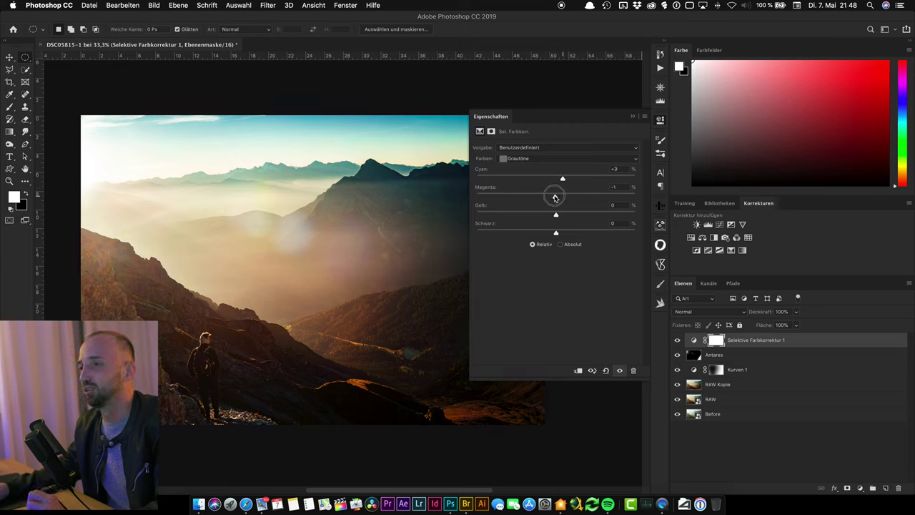
drag(564, 180, 563, 180)
mouse_move(556, 216)
mouse_down()
mouse_move(562, 236)
mouse_move(551, 236)
mouse_up()
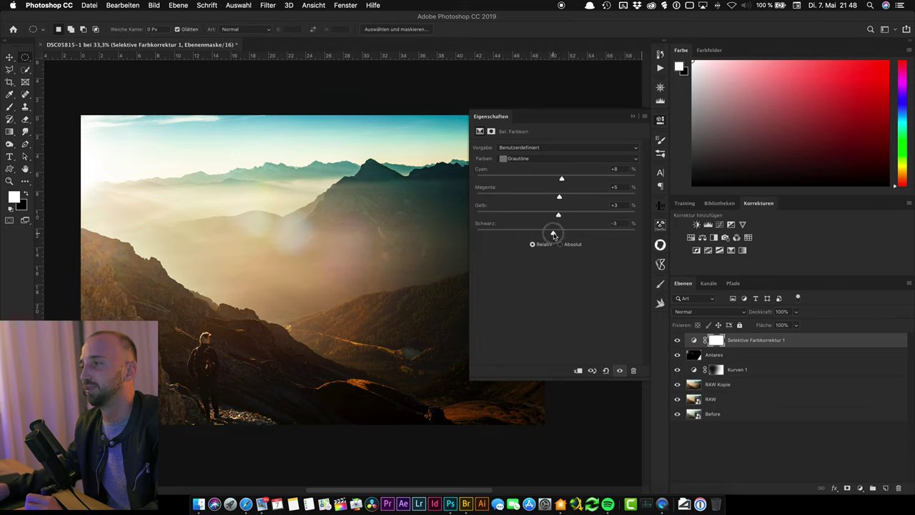
click(517, 158)
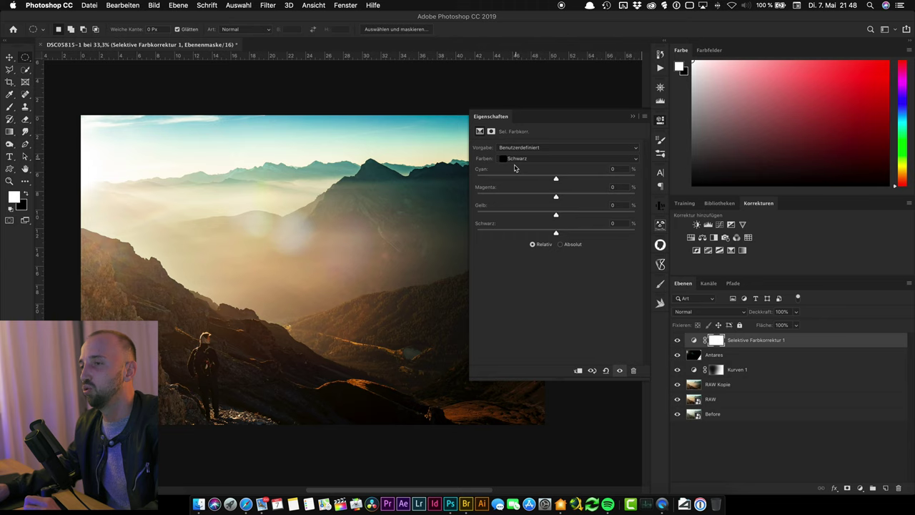
Step: Set the Schwarz (blacks) to Cyan +6, Magenta +5, Yellow -11, with Black lowered to +3
mouse_move(557, 179)
mouse_down()
mouse_move(531, 179)
mouse_move(595, 198)
mouse_move(517, 198)
mouse_move(566, 217)
mouse_move(526, 219)
mouse_move(570, 199)
mouse_up()
click(572, 184)
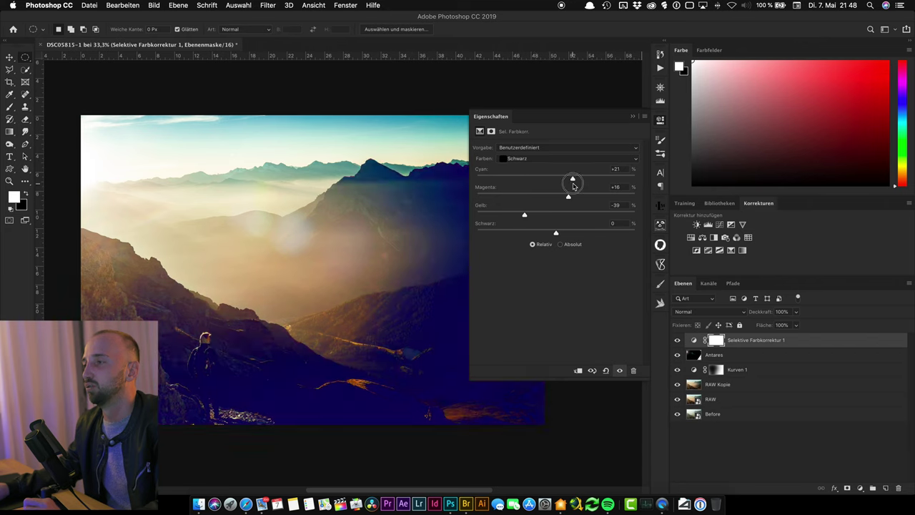
mouse_move(527, 216)
mouse_down()
mouse_move(554, 216)
mouse_move(560, 179)
mouse_up()
mouse_move(552, 214)
mouse_down()
mouse_move(557, 235)
mouse_move(615, 238)
mouse_move(568, 237)
mouse_up()
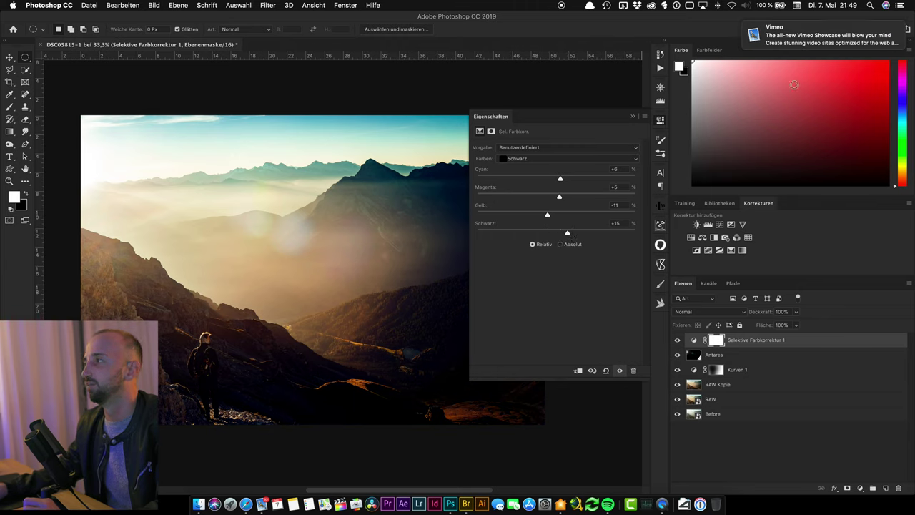
drag(568, 234, 559, 235)
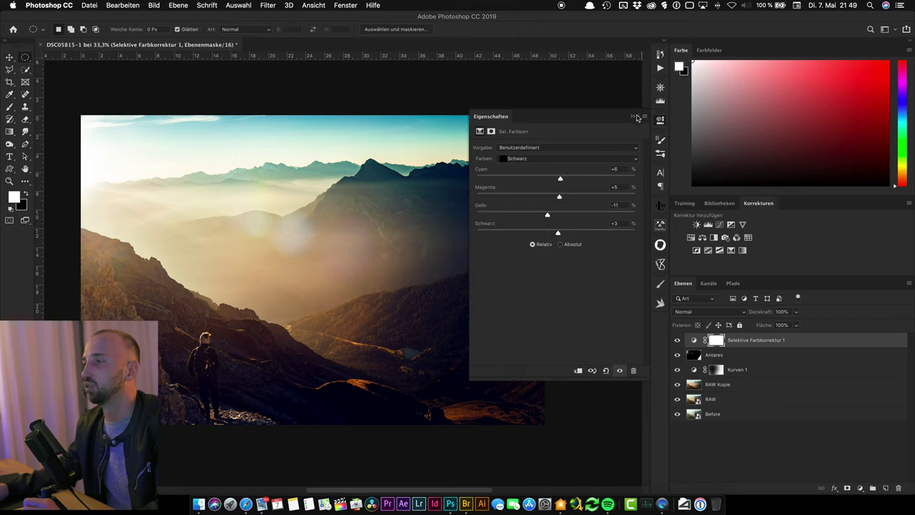
Step: Compare the photo with and without Selective Color, then raise yellow in the blacks to -3
click(636, 117)
click(677, 341)
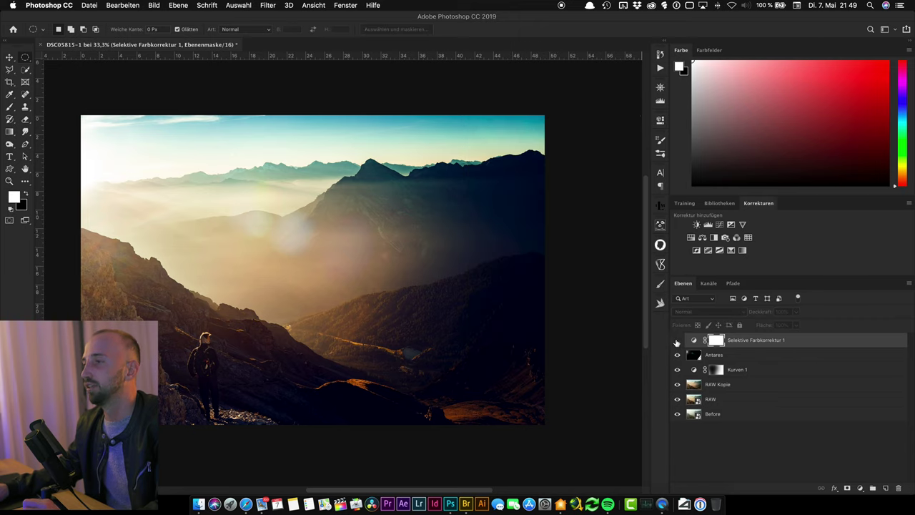
click(677, 341)
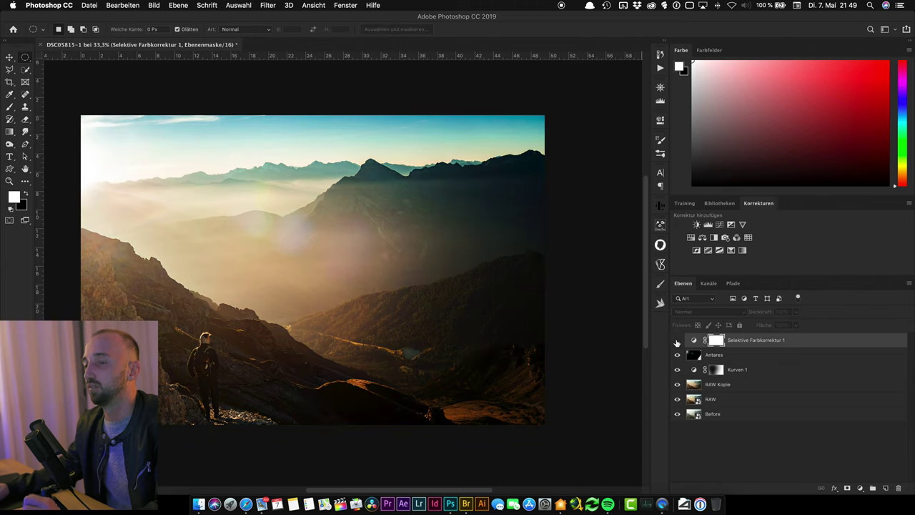
click(677, 341)
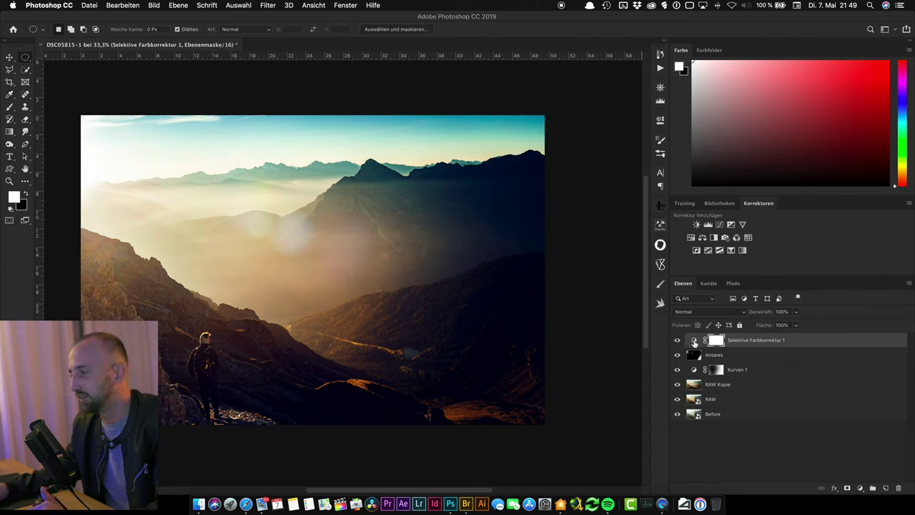
double_click(698, 342)
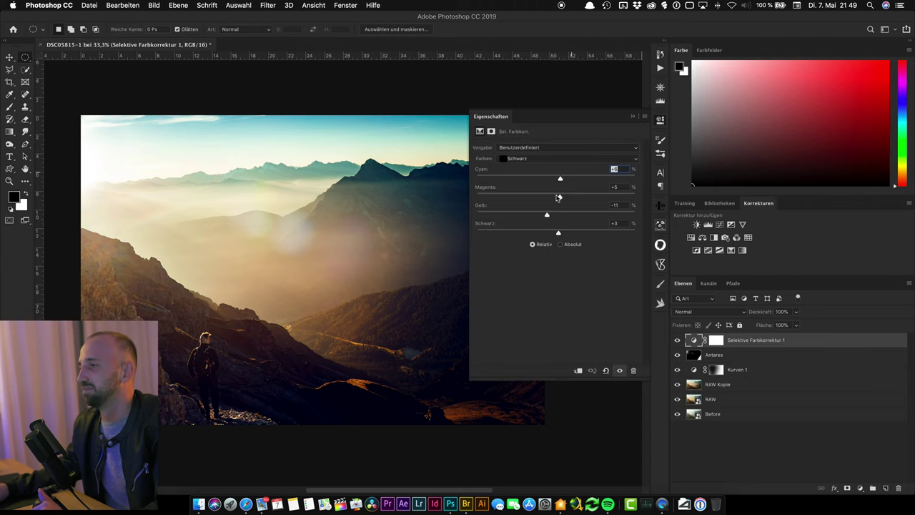
drag(549, 213, 557, 234)
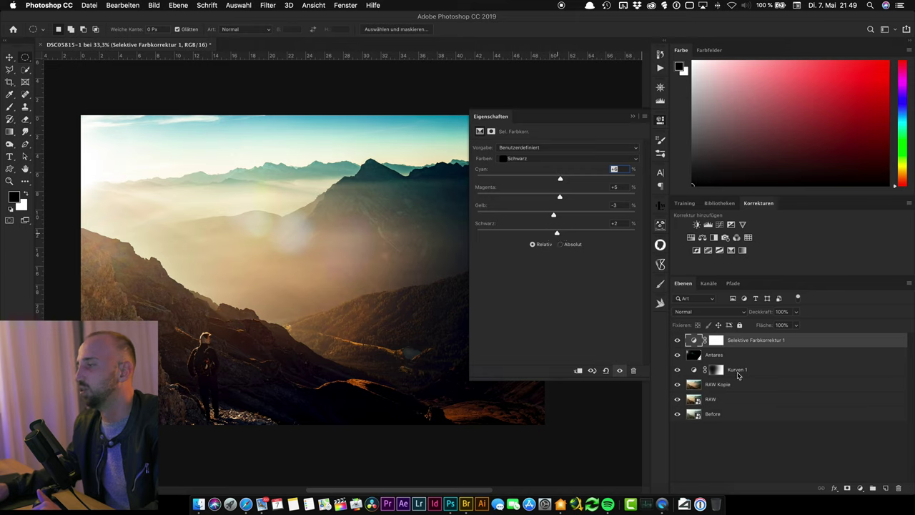
click(635, 118)
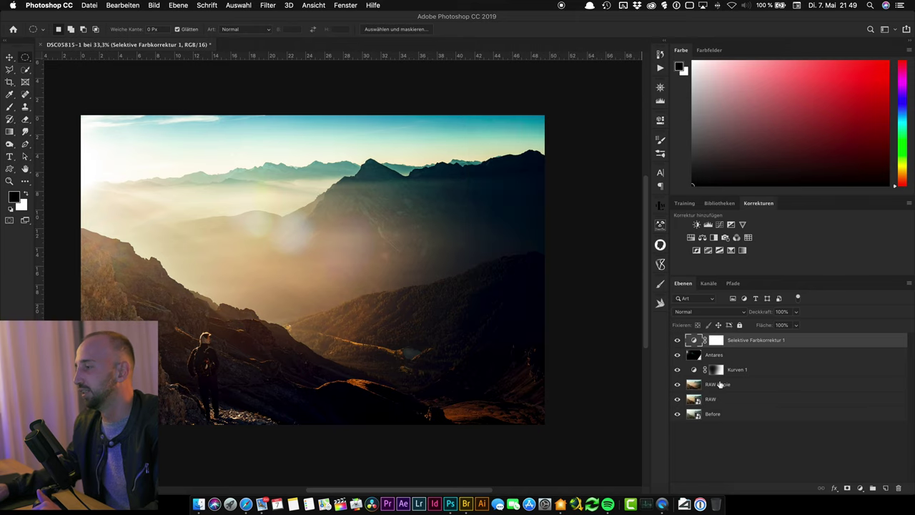
Step: Lower the Kurven 1 curves layer opacity to roughly 44%
click(758, 373)
drag(764, 315, 736, 315)
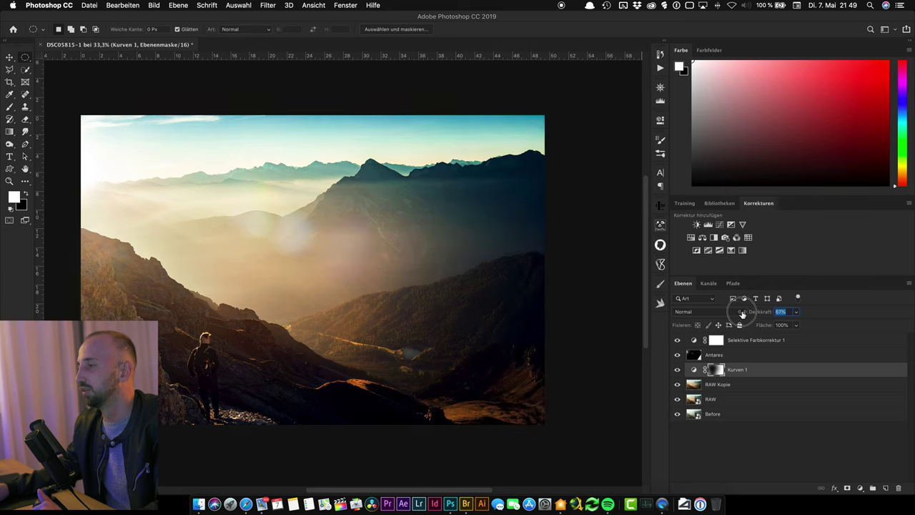
drag(734, 313, 735, 313)
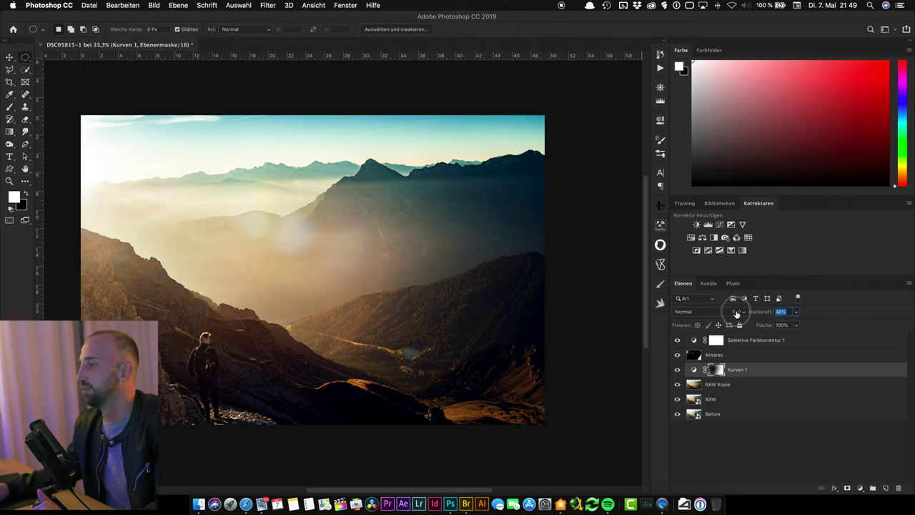
click(730, 339)
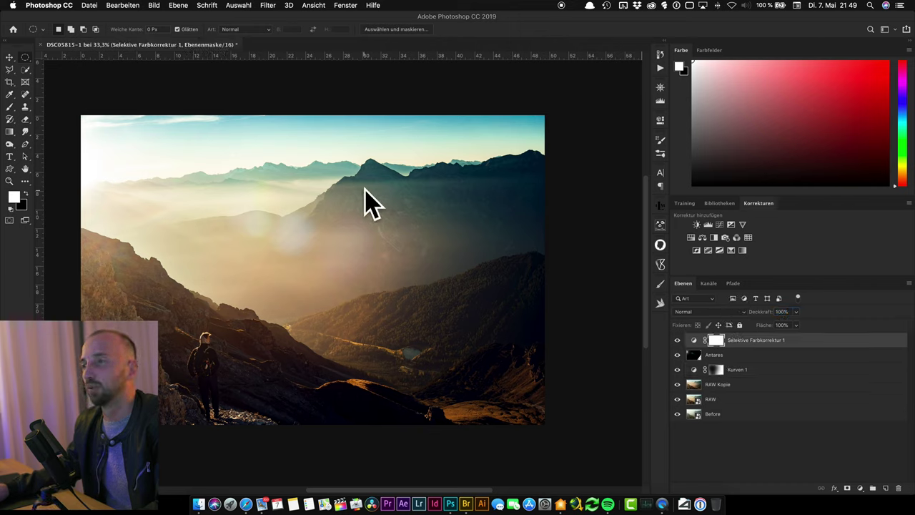
Step: Create layer Ebene 1 in Ineinanderkopieren mode, filled with neutral 50% grey
click(26, 133)
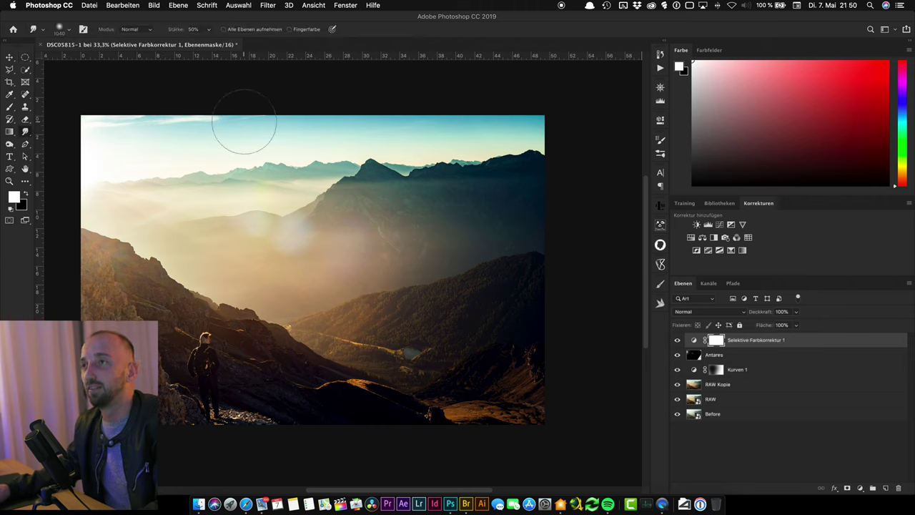
click(179, 6)
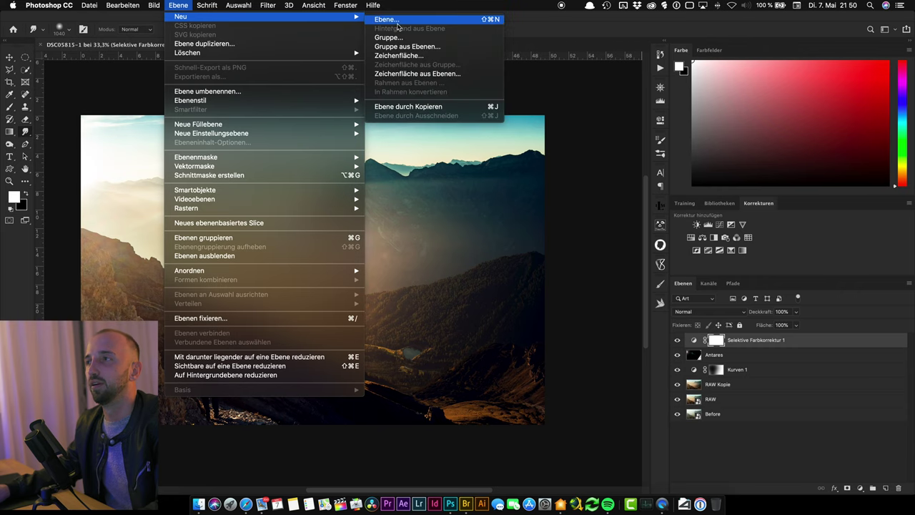
click(398, 24)
mouse_move(181, 16)
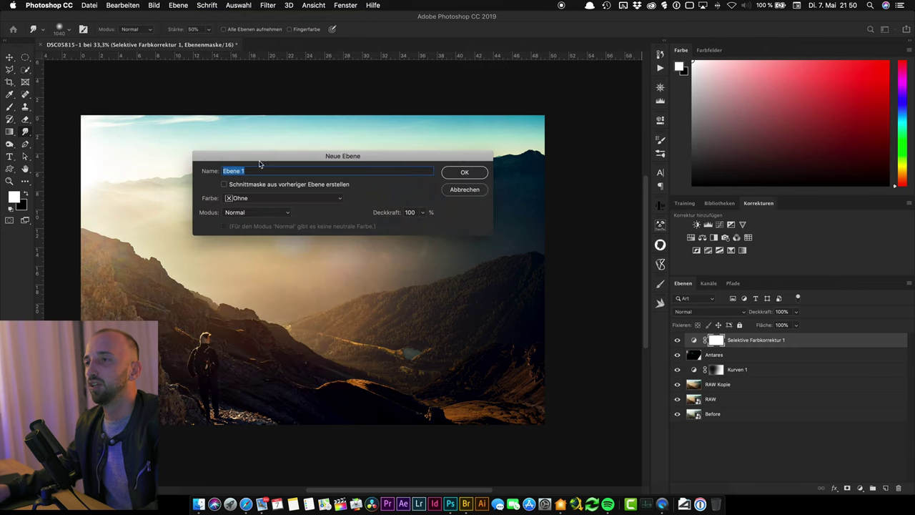
drag(251, 154, 333, 139)
click(331, 203)
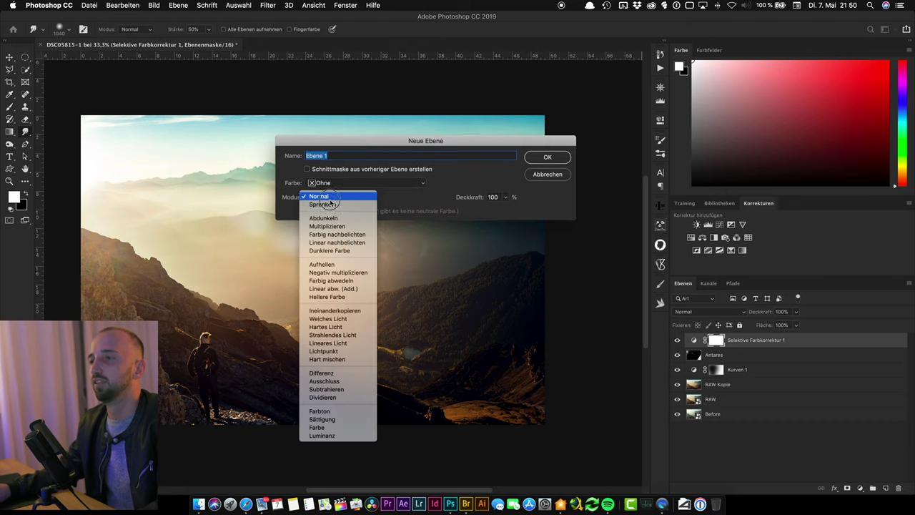
click(351, 311)
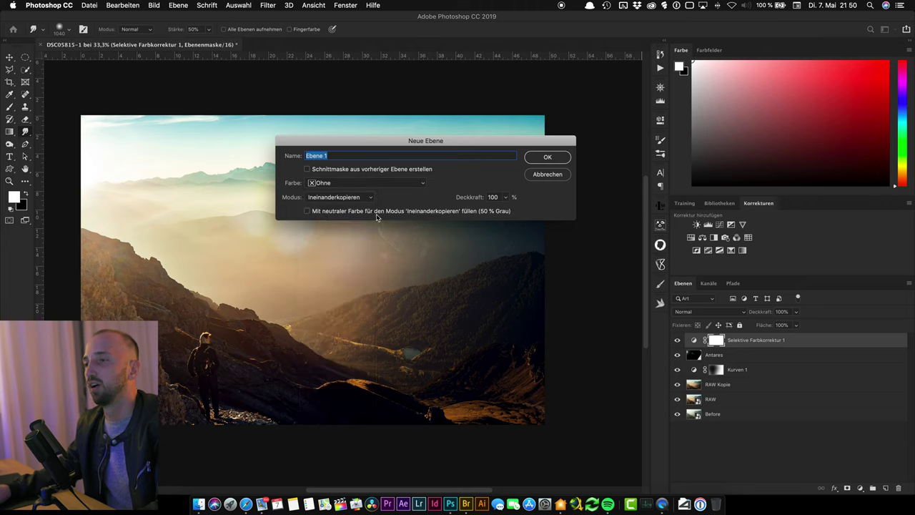
click(313, 213)
click(556, 162)
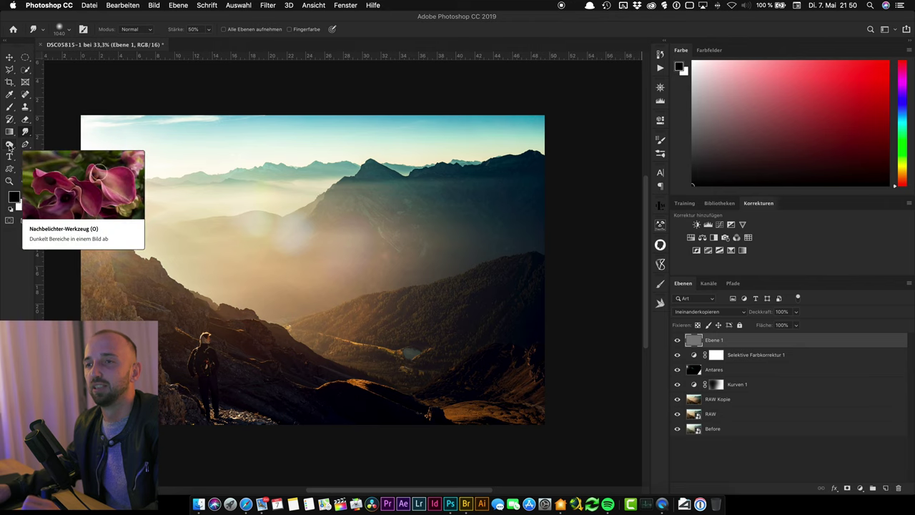
Step: Set up the Dodge tool on midtones at 14% exposure with a soft 188 px brush
click(10, 145)
click(9, 146)
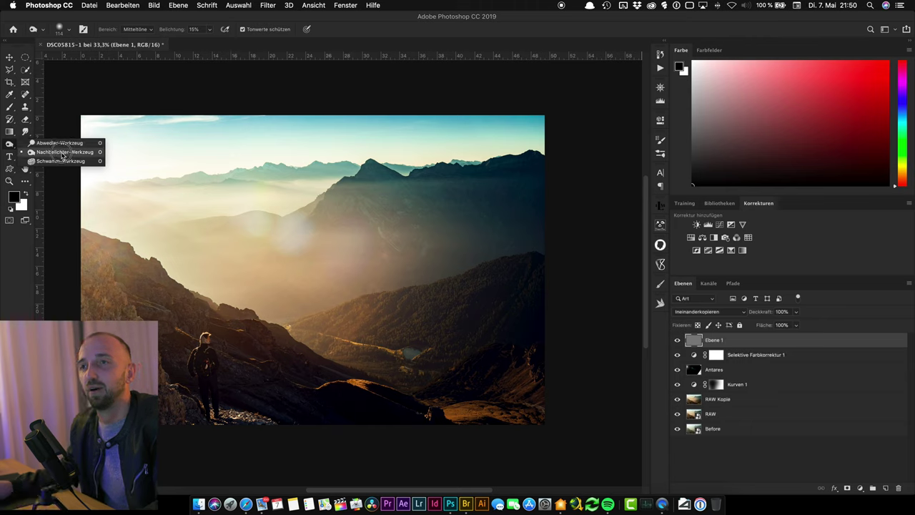
click(63, 153)
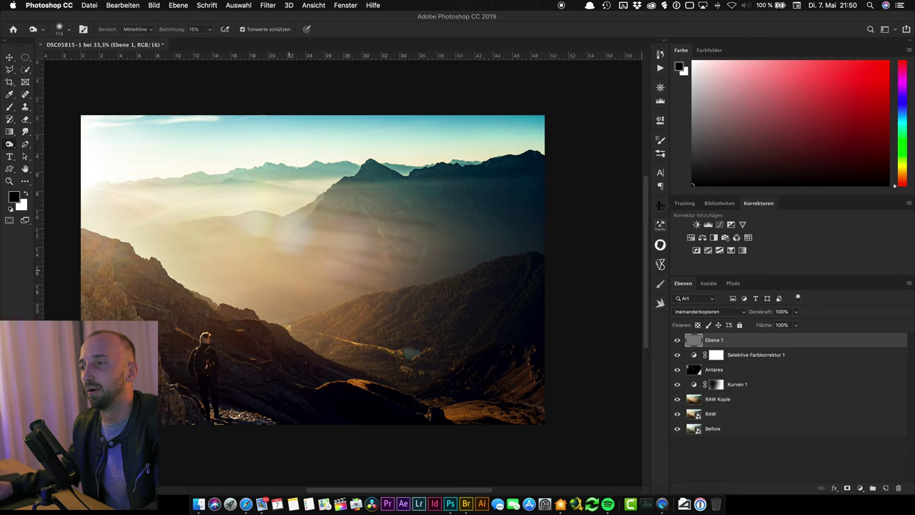
key(super+z)
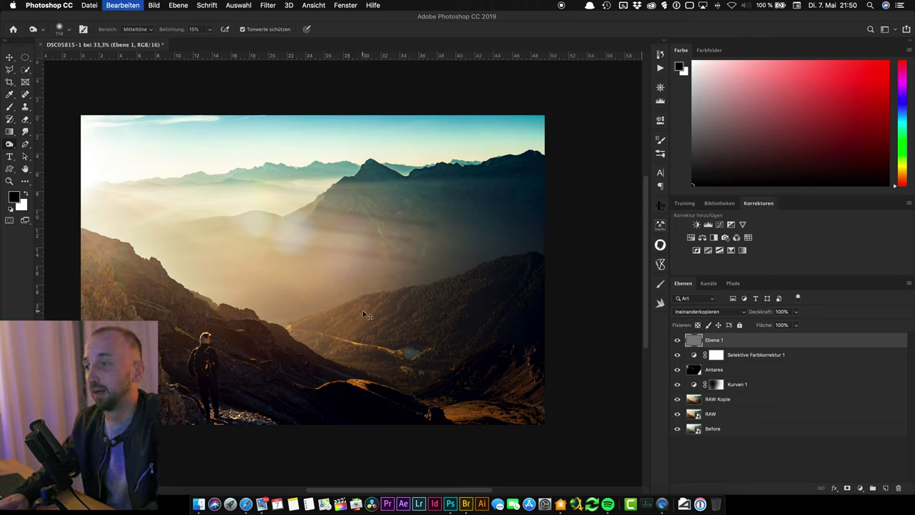
right_click(10, 144)
click(50, 140)
right_click(362, 257)
mouse_move(435, 279)
mouse_down()
mouse_move(461, 283)
mouse_move(421, 274)
mouse_up()
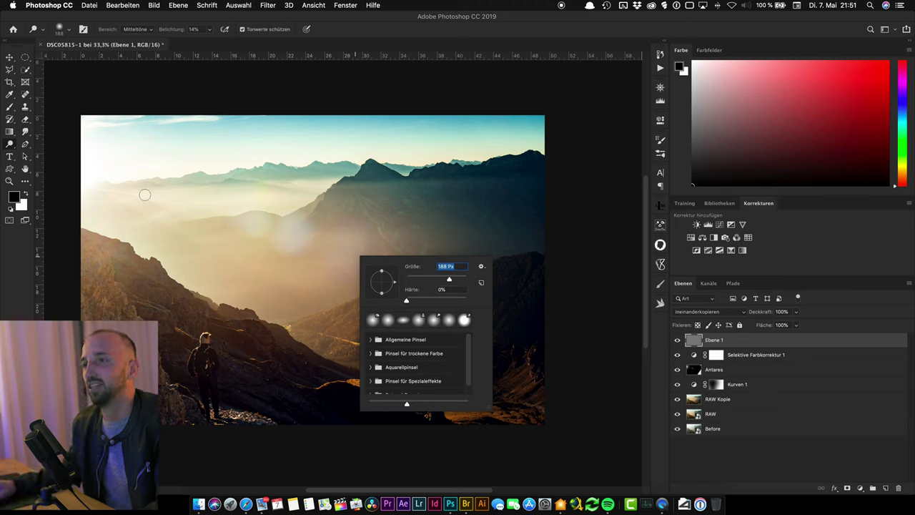
Step: Dodge diagonal light rays over the misty ridge and shrink the brush to 182 px
key(Return)
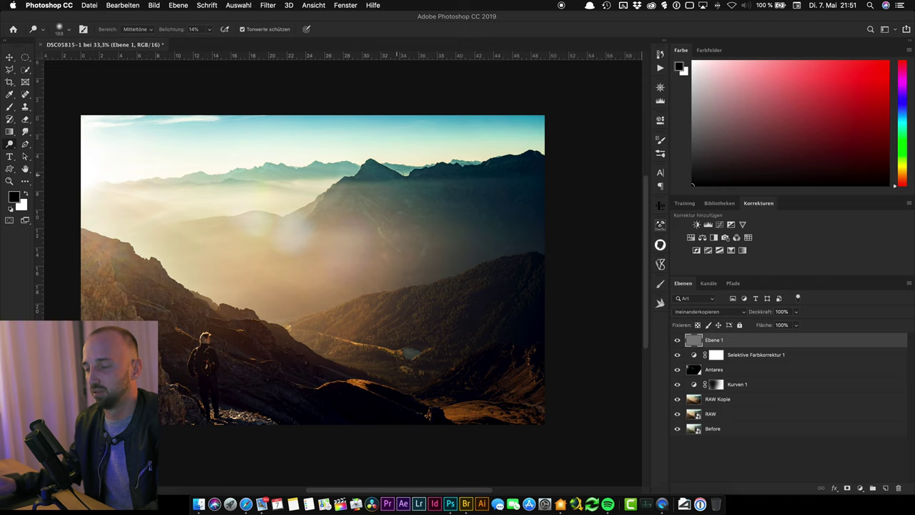
key(super+z)
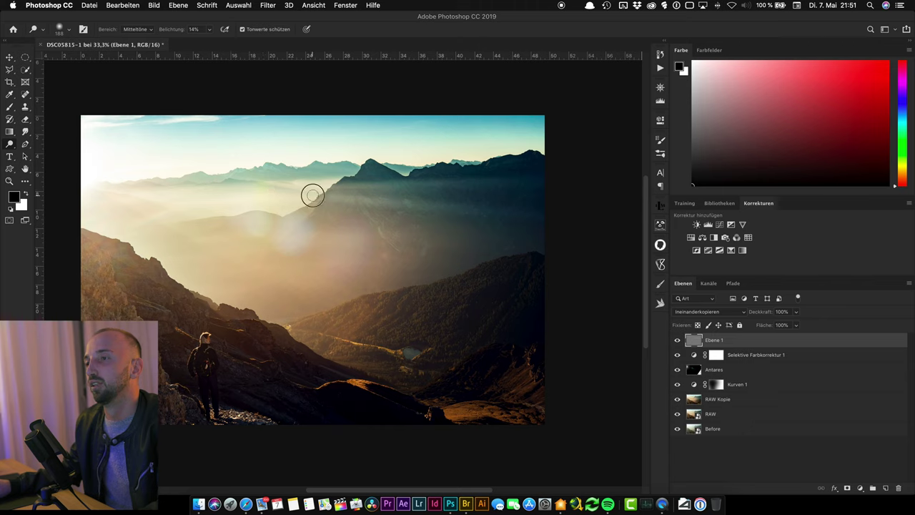
right_click(338, 225)
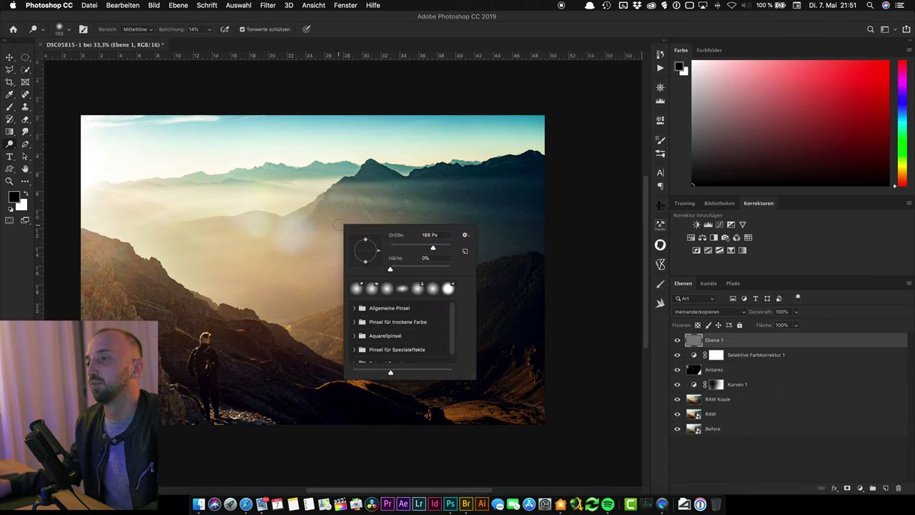
click(326, 196)
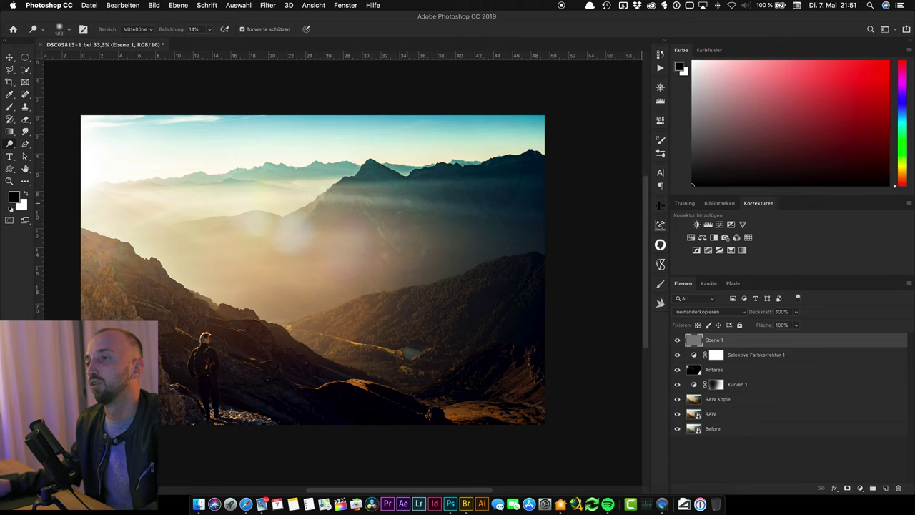
right_click(404, 207)
drag(502, 228, 500, 227)
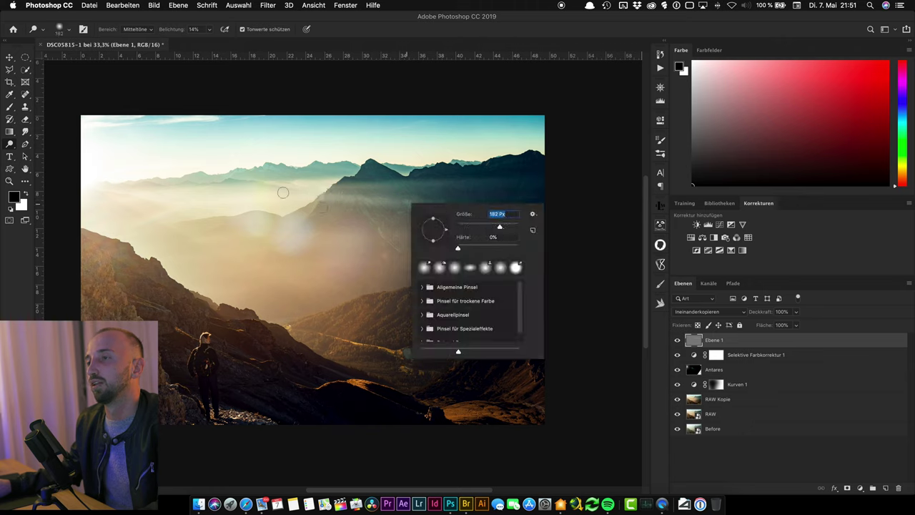
click(327, 196)
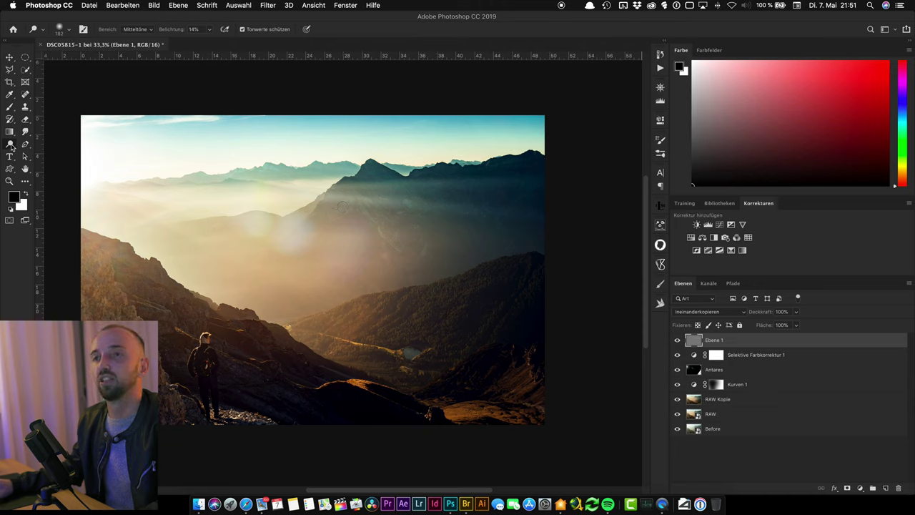
right_click(11, 147)
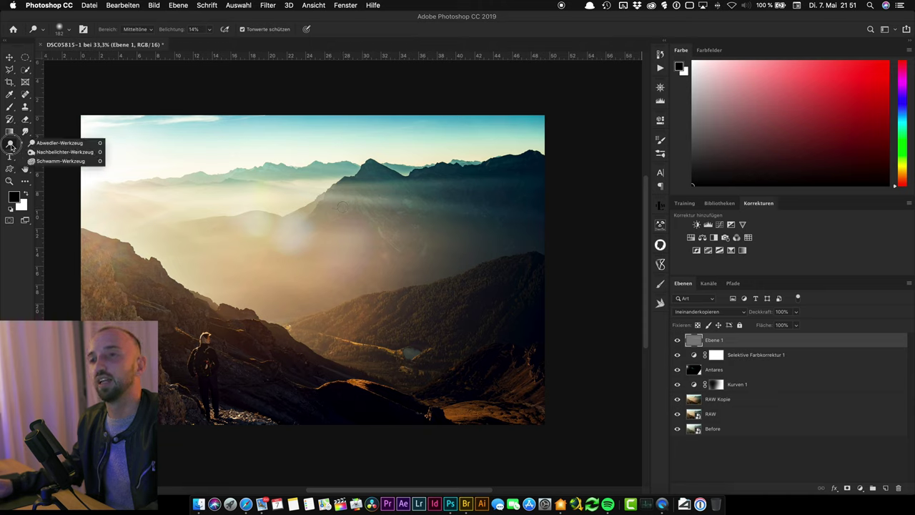
Step: Keep dodging the mountains, enlarging the soft brush to 412 px, then 1040 px
click(60, 143)
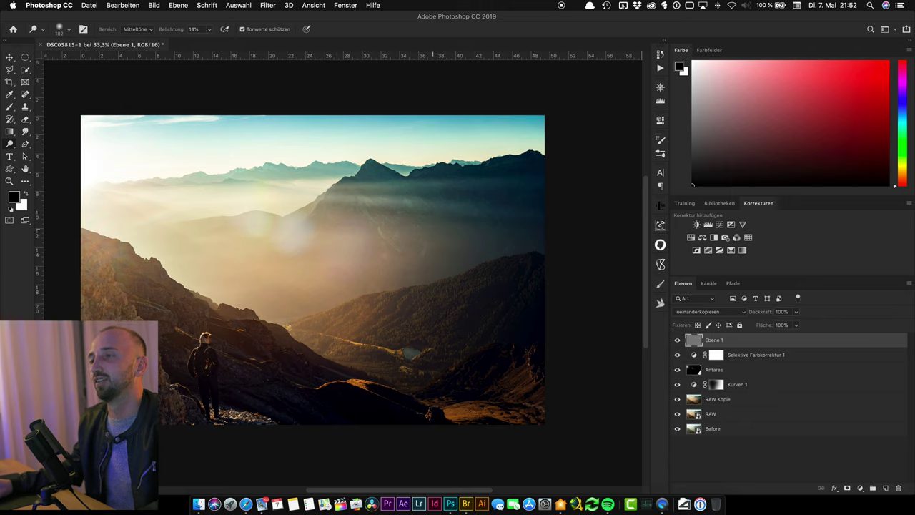
right_click(406, 215)
drag(466, 238, 502, 239)
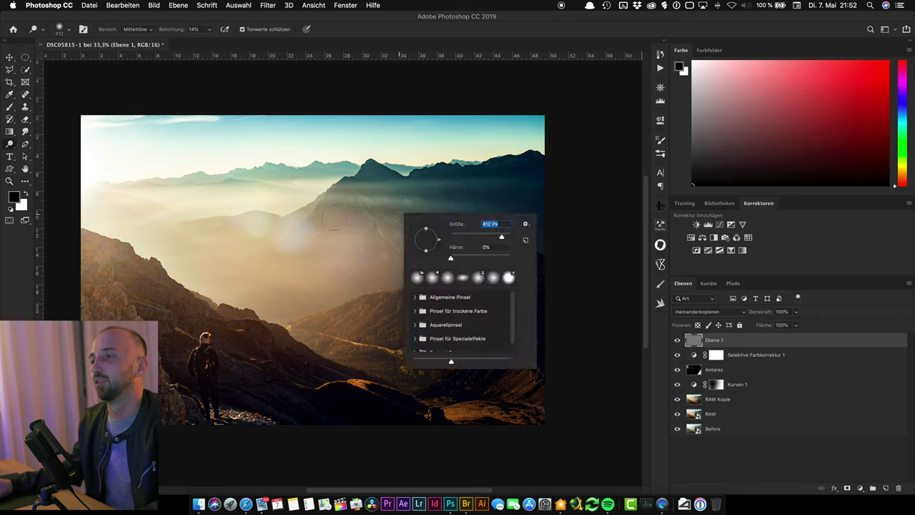
key(Return)
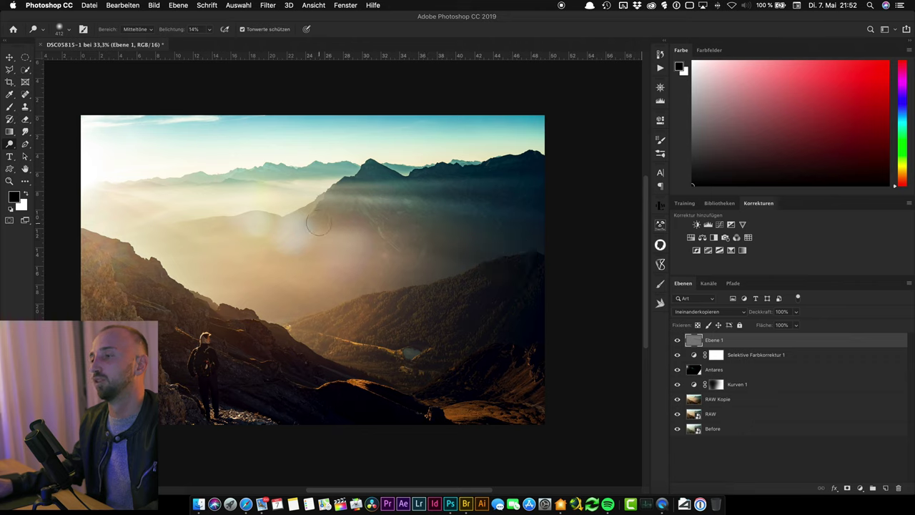
right_click(418, 246)
mouse_move(513, 266)
mouse_down()
mouse_move(522, 266)
mouse_move(483, 266)
mouse_up()
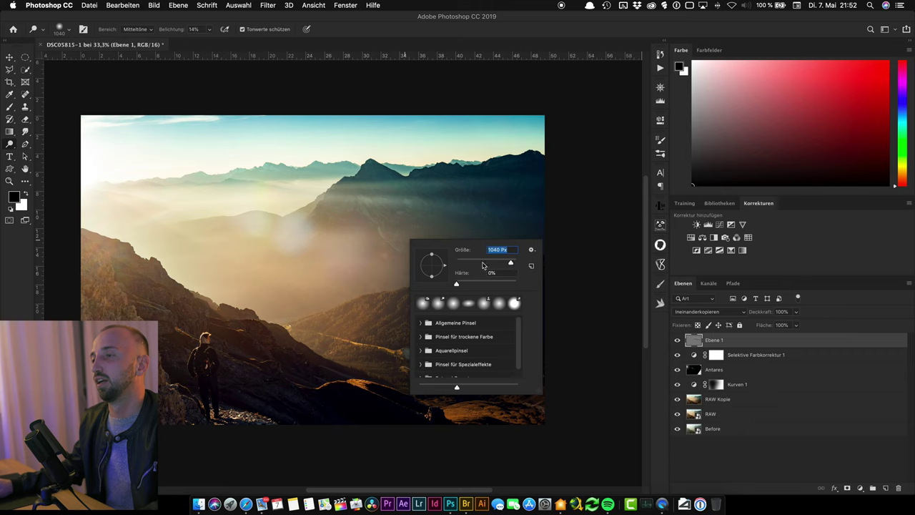
key(Return)
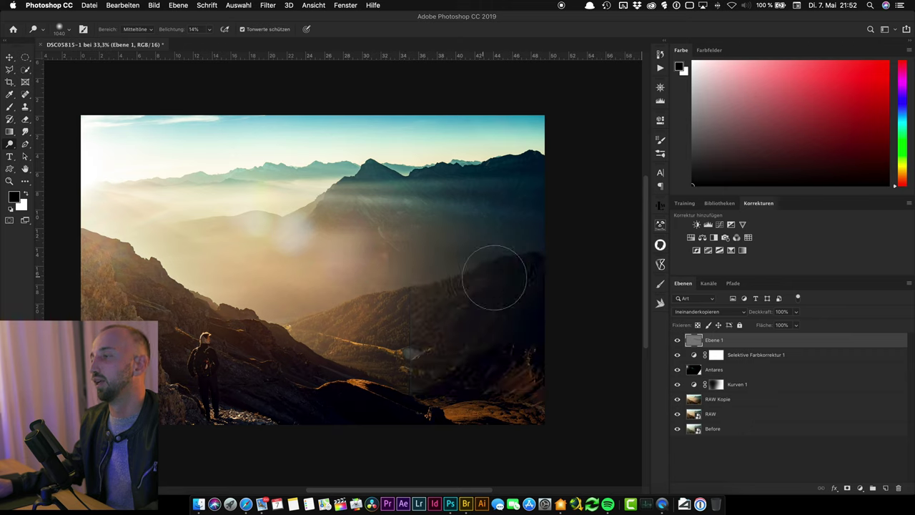
Step: Compare the image with and without Ebene 1 and view it alone, keeping its Ineinanderkopieren blend mode
click(678, 341)
click(678, 341)
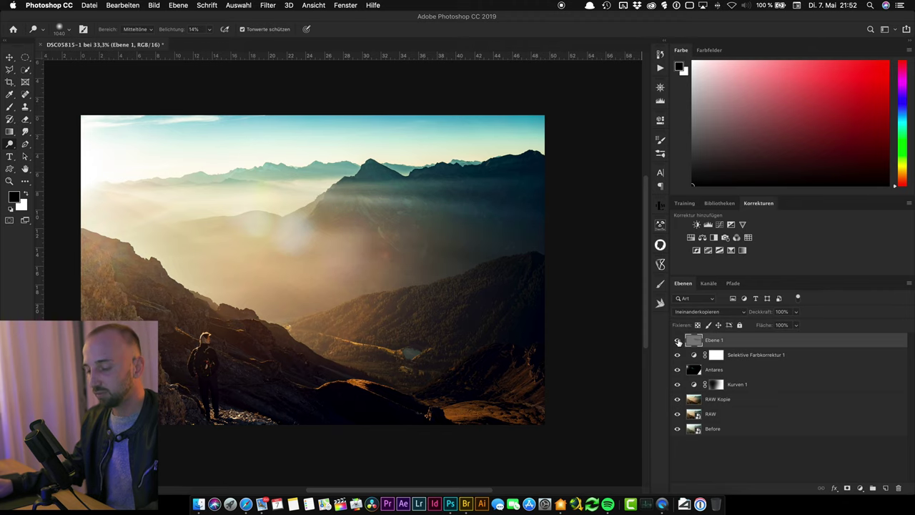
alt+click(678, 342)
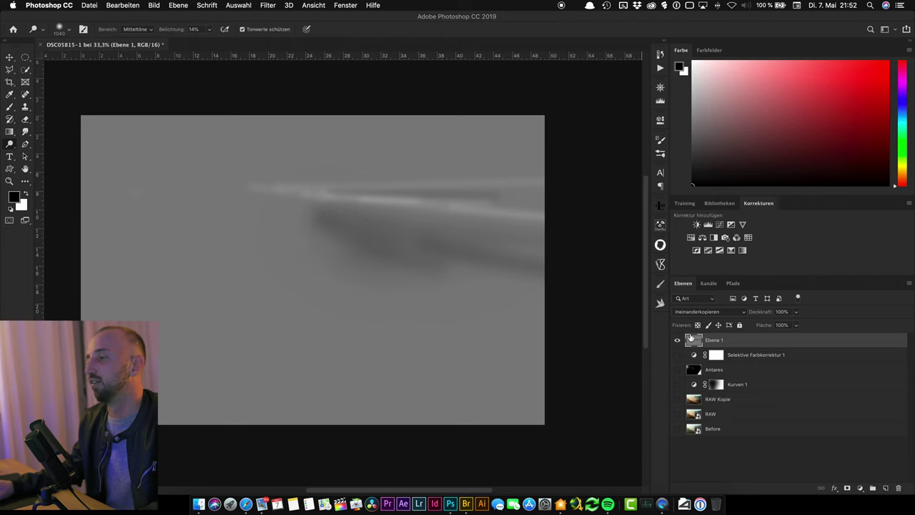
alt+click(677, 342)
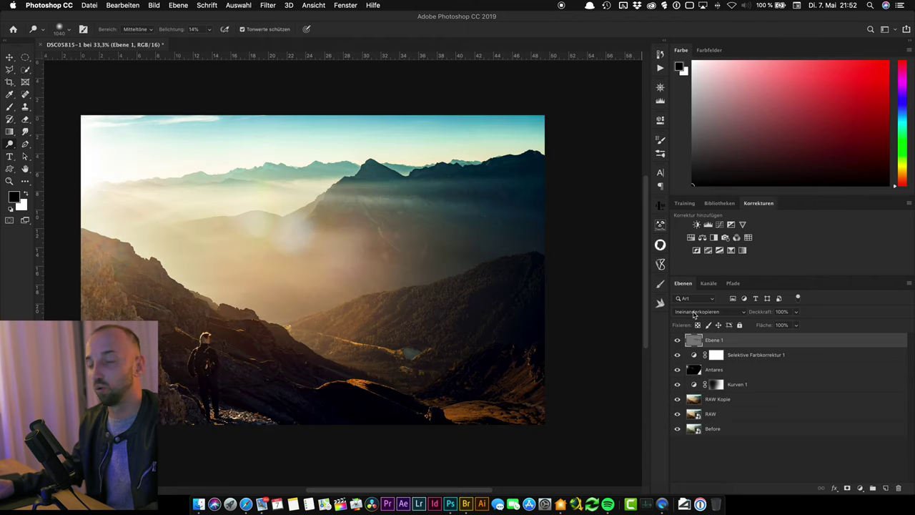
click(694, 313)
click(694, 313)
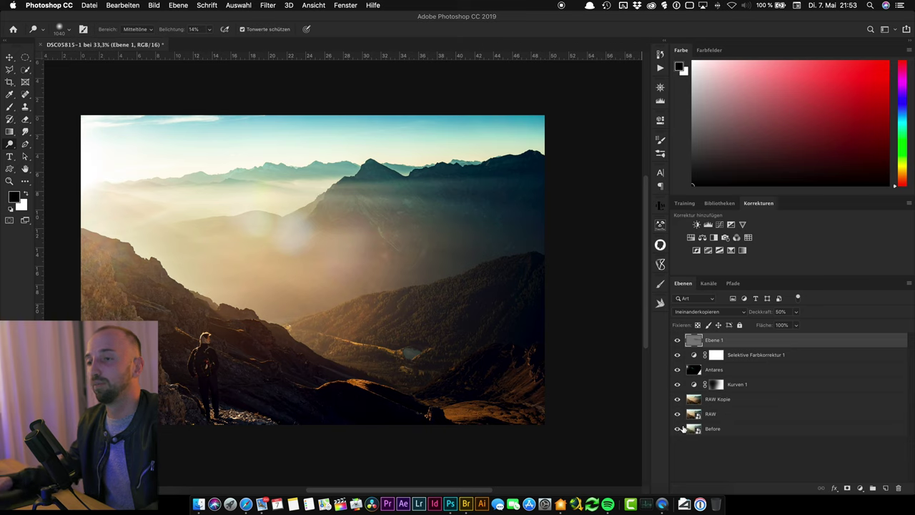
super+click(317, 252)
drag(298, 262, 427, 204)
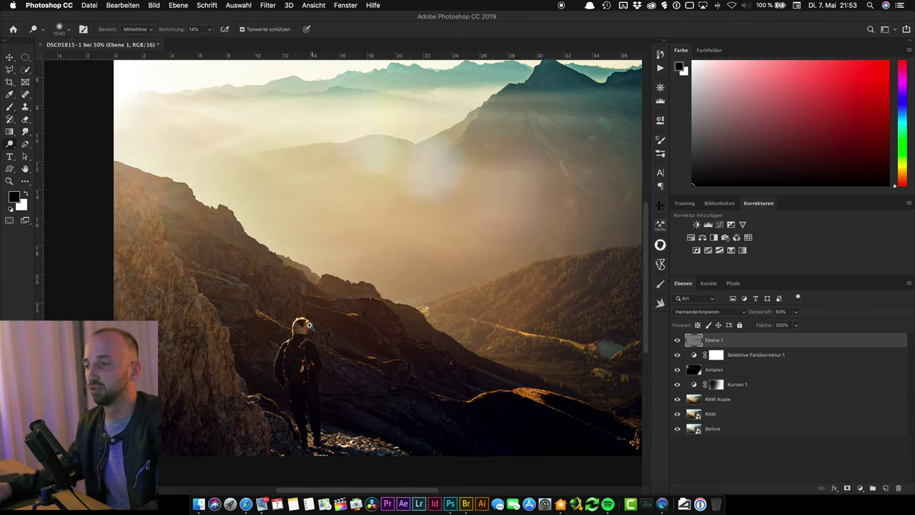
drag(309, 326, 327, 328)
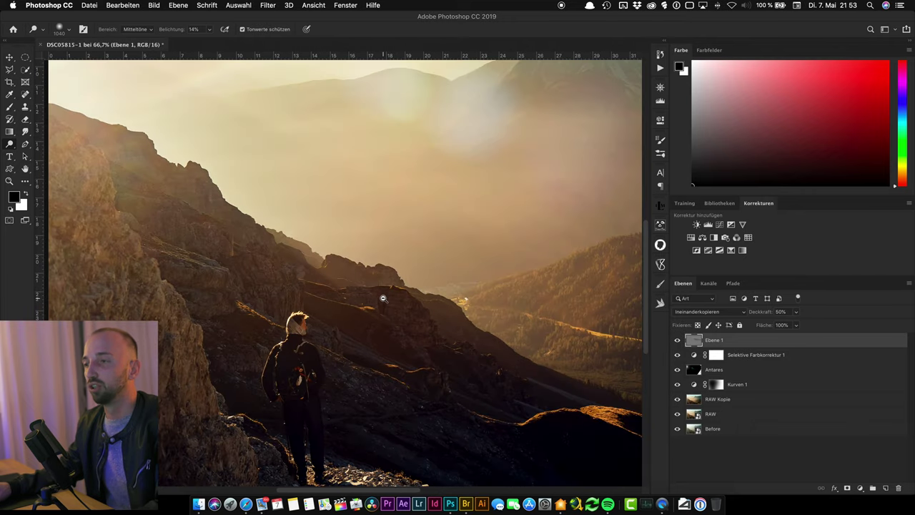
alt+click(383, 298)
alt+click(417, 231)
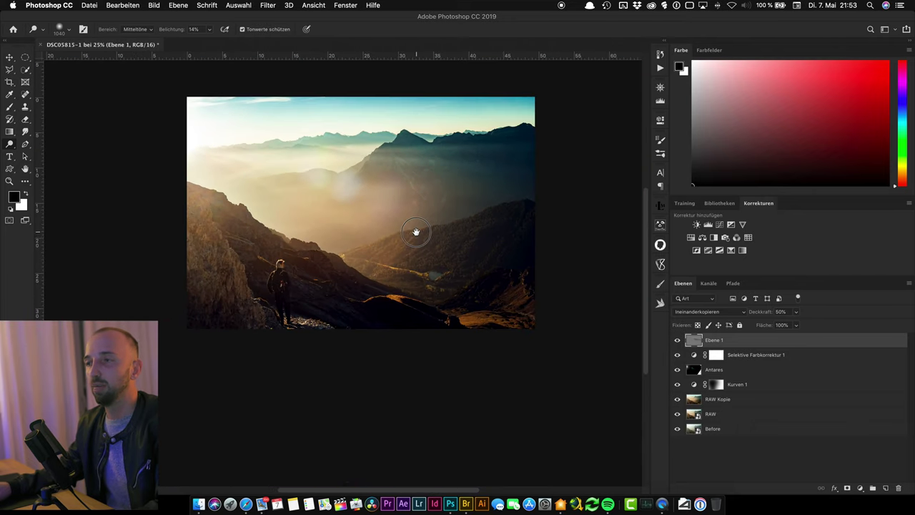
super+click(334, 245)
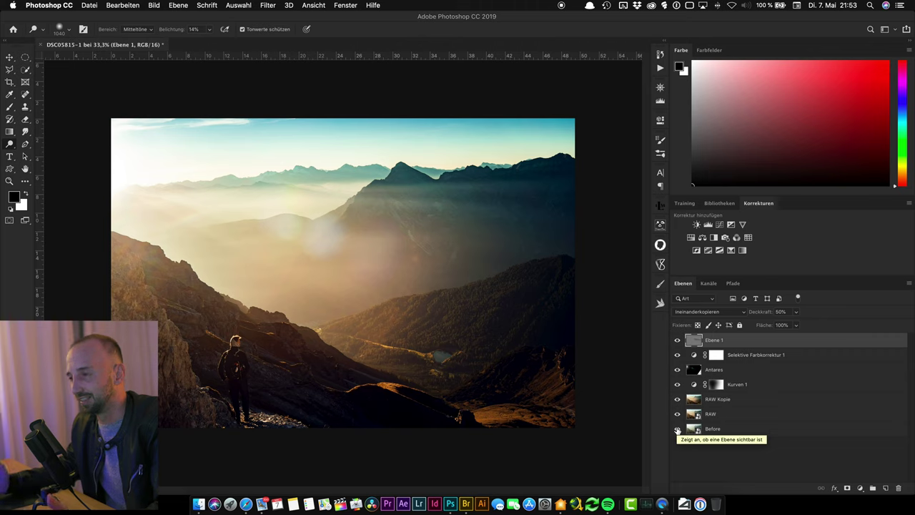
click(678, 430)
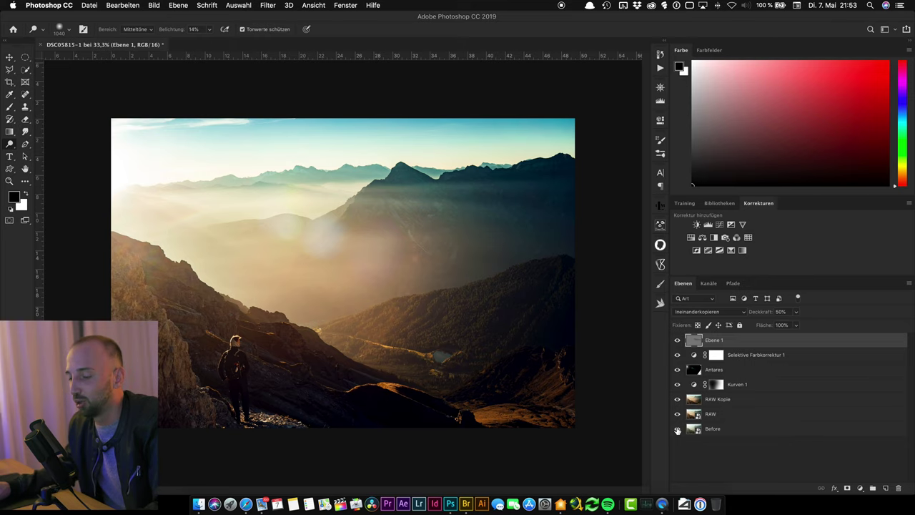
alt+click(678, 430)
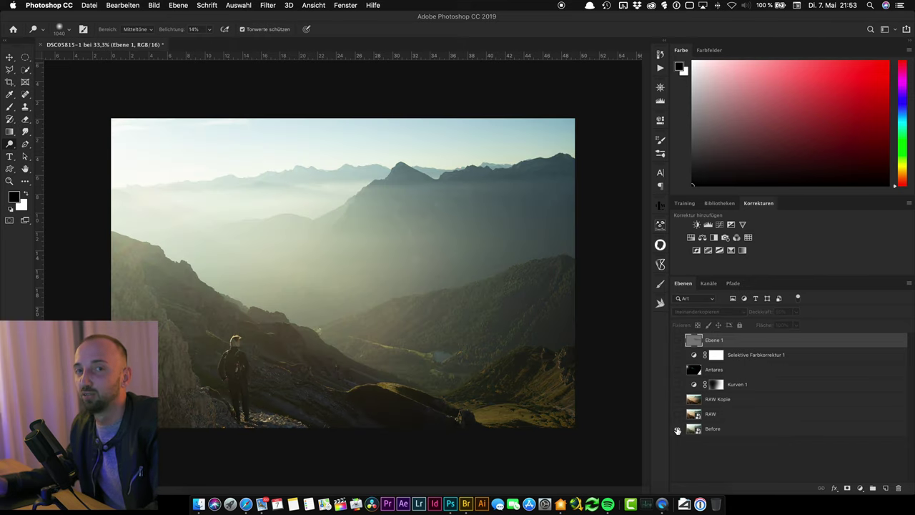
alt+click(678, 429)
alt+click(678, 429)
alt+click(678, 429)
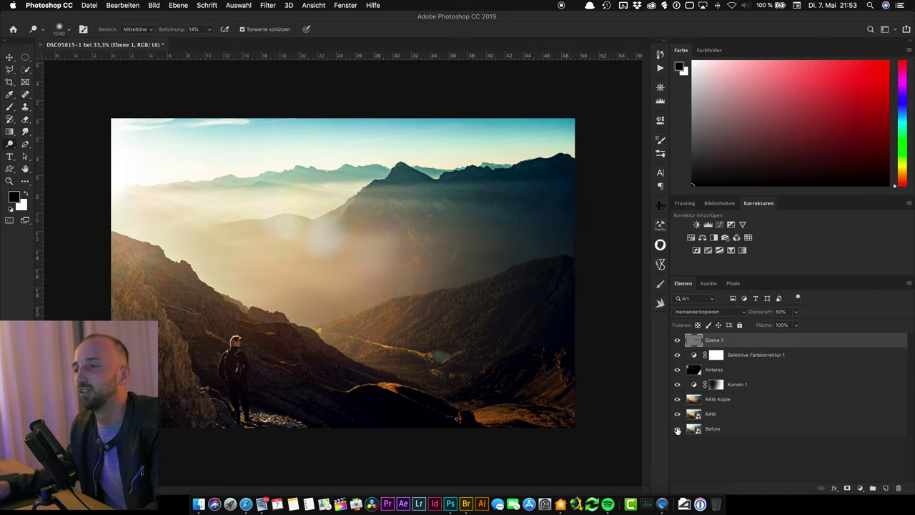
alt+click(678, 429)
alt+click(678, 429)
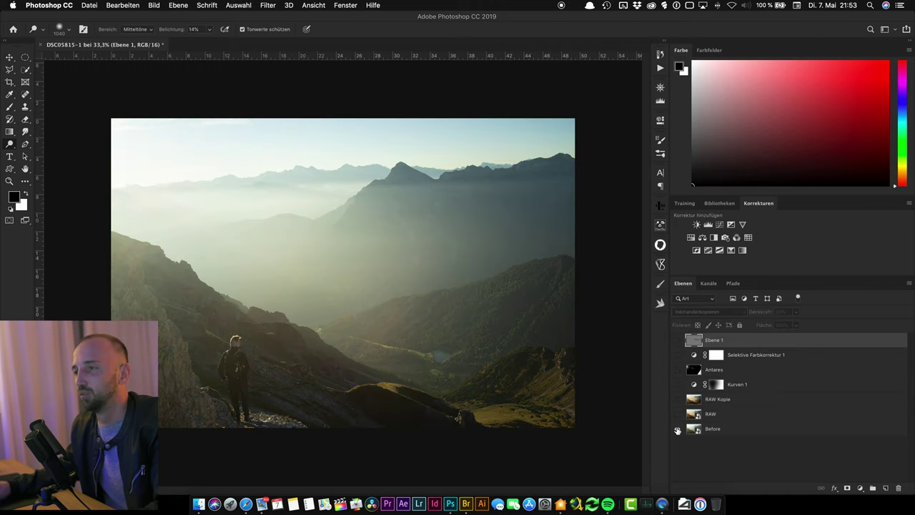
alt+click(678, 430)
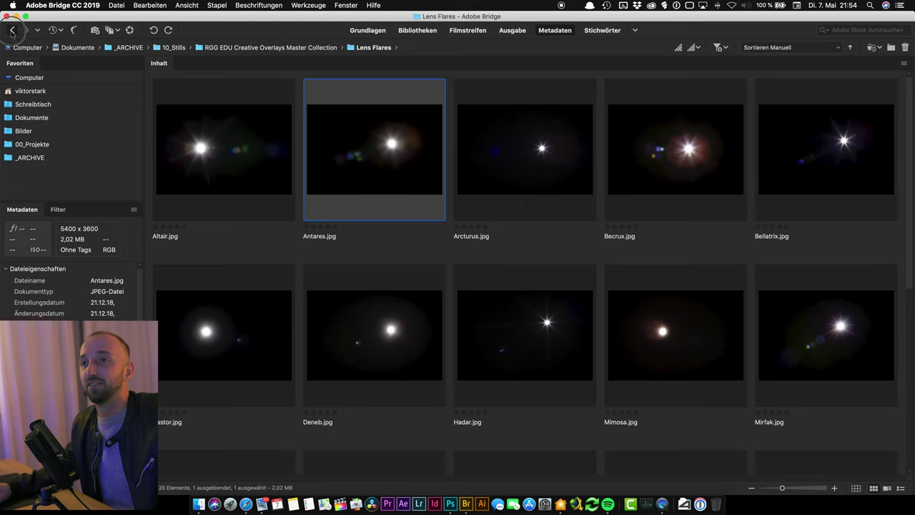
Step: Return to the YourShotMyEdit folder and flip between the edited _DSC5928-1.psd car photo and its original
click(12, 30)
click(12, 30)
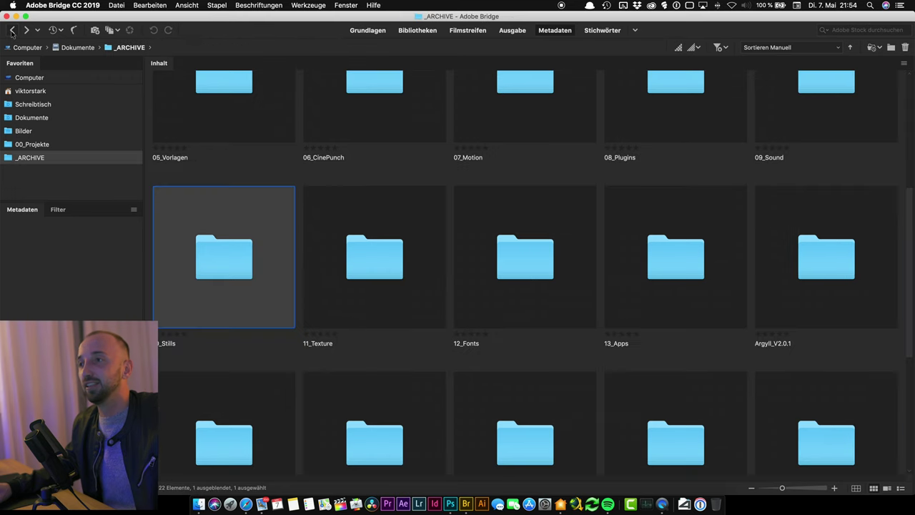
click(12, 30)
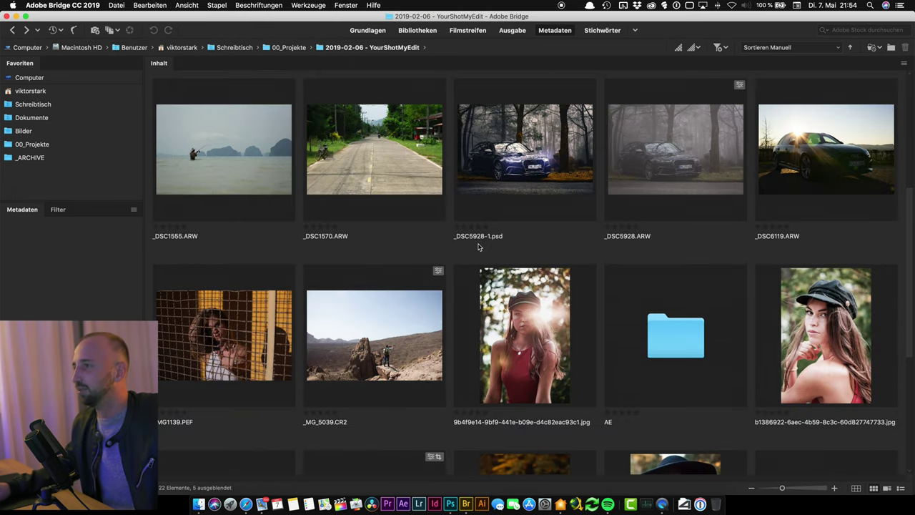
click(551, 186)
key(space)
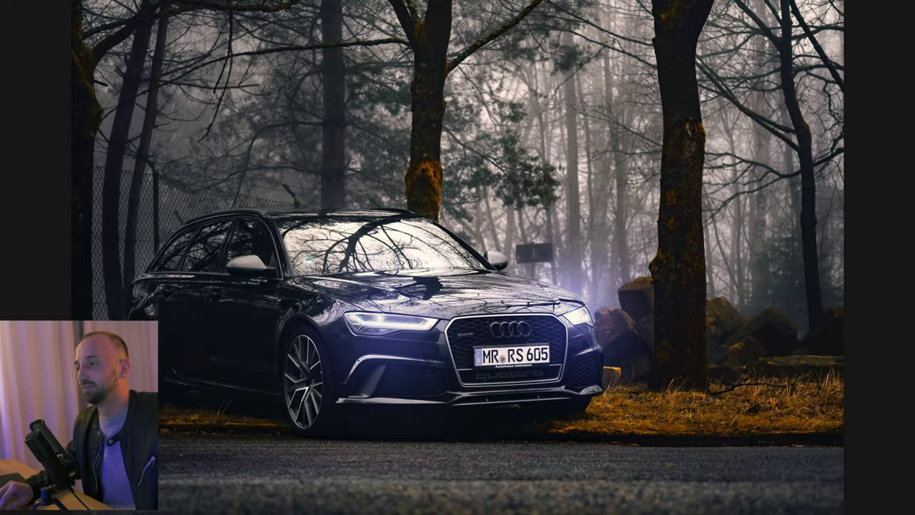
key(Right)
key(Left)
key(Right)
key(Left)
key(space)
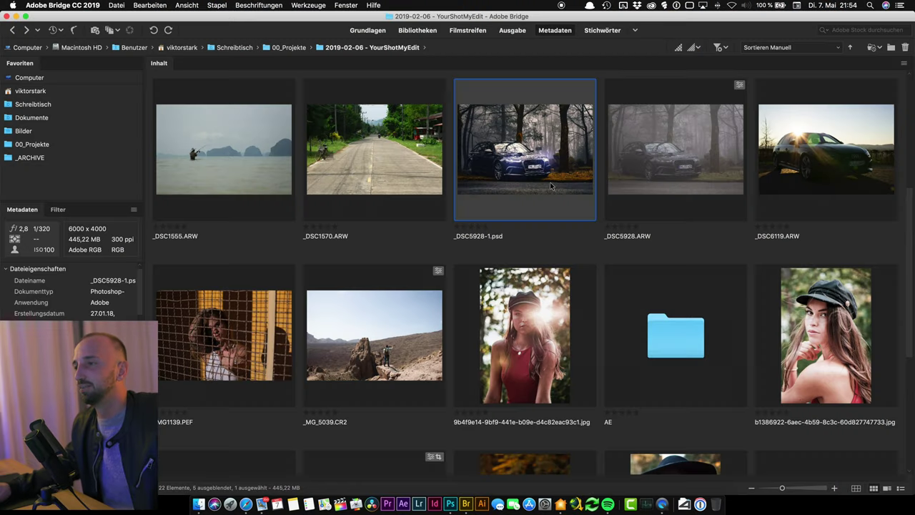
Step: Preview the IMG_8277.CR2 bench photo and the IMG_7116.CR2 dog photo full-screen
scroll(445, 189, down, 10)
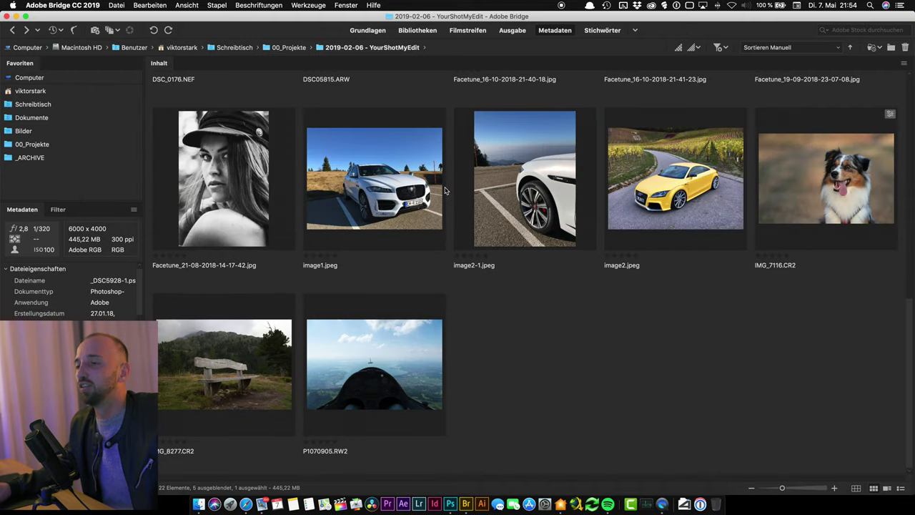
click(248, 329)
key(space)
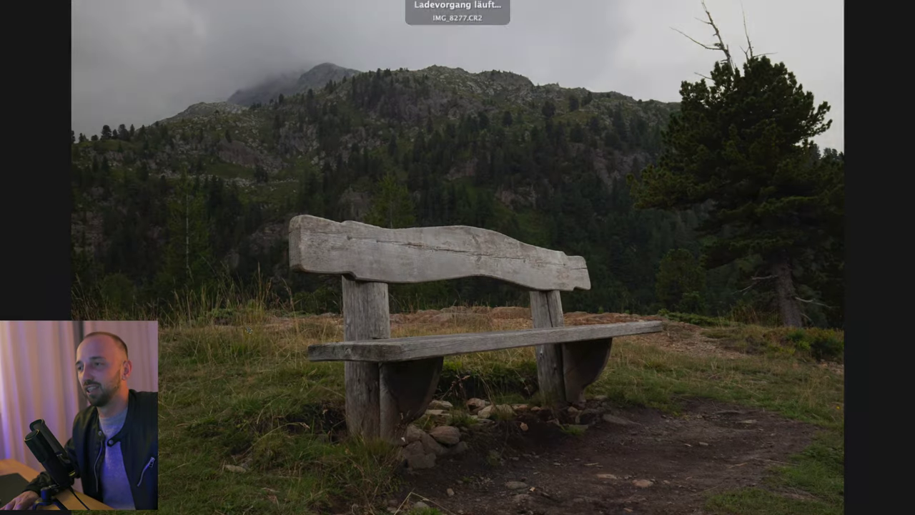
key(space)
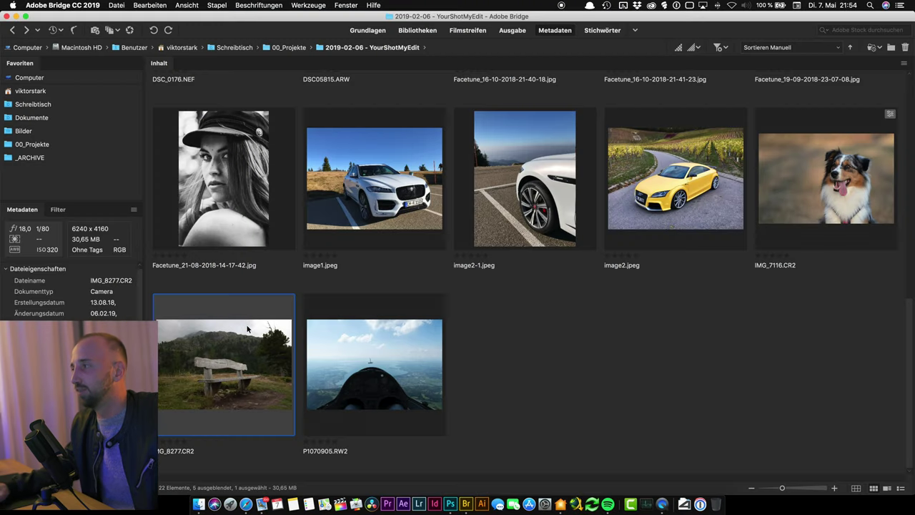
click(786, 245)
key(space)
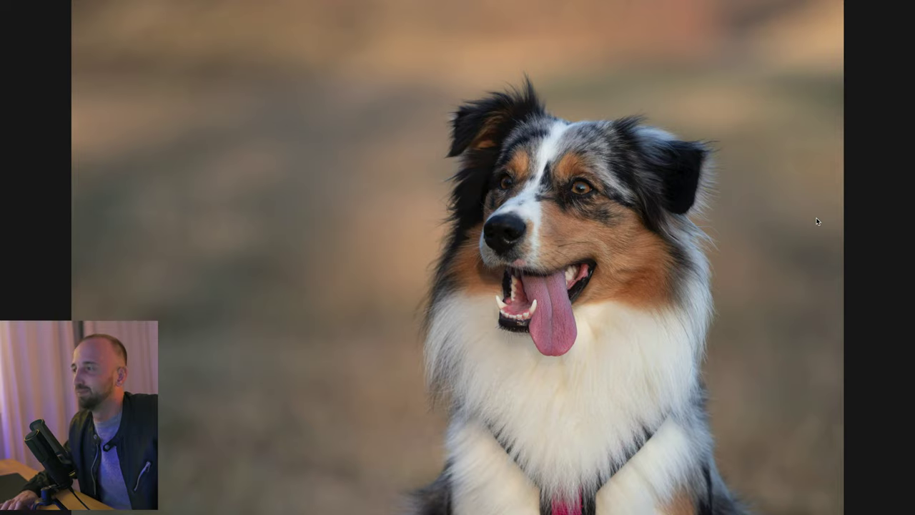
key(space)
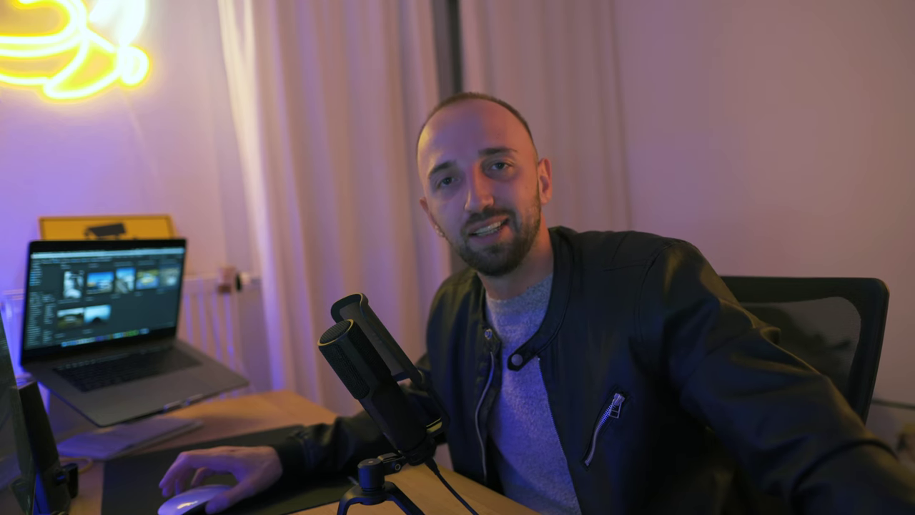